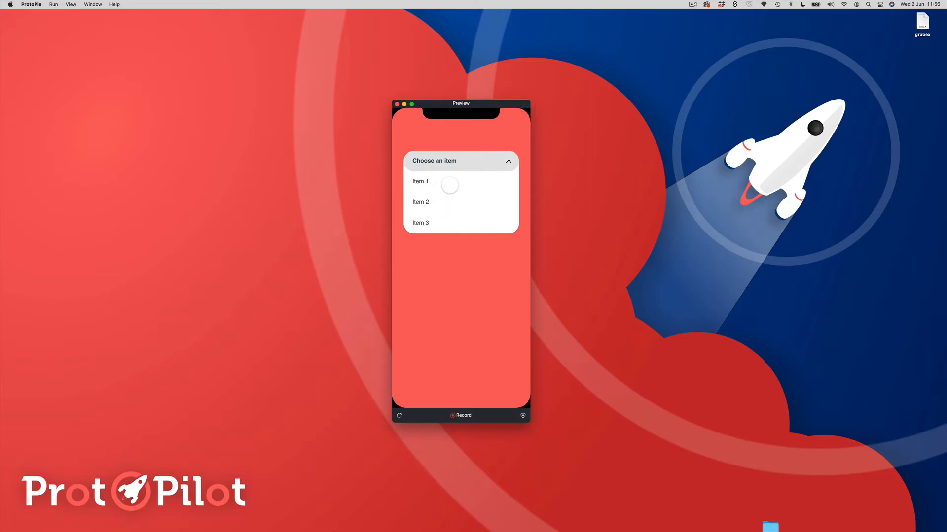
Step: Try out the finished dropdown in the preview by reopening it and choosing Item 2, Item 3, Item 2 and Item 1
{"action": "left_click", "coordinate": [423, 202]}
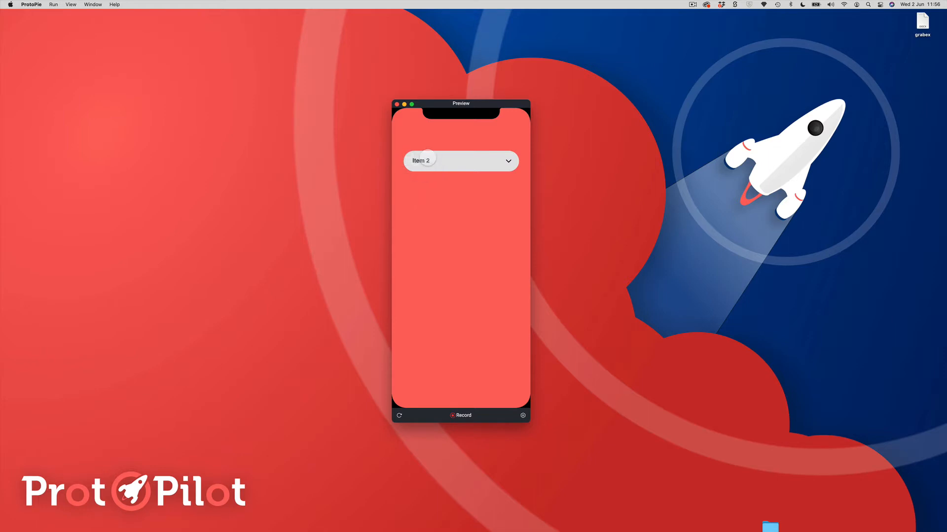
{"action": "left_click", "coordinate": [426, 162]}
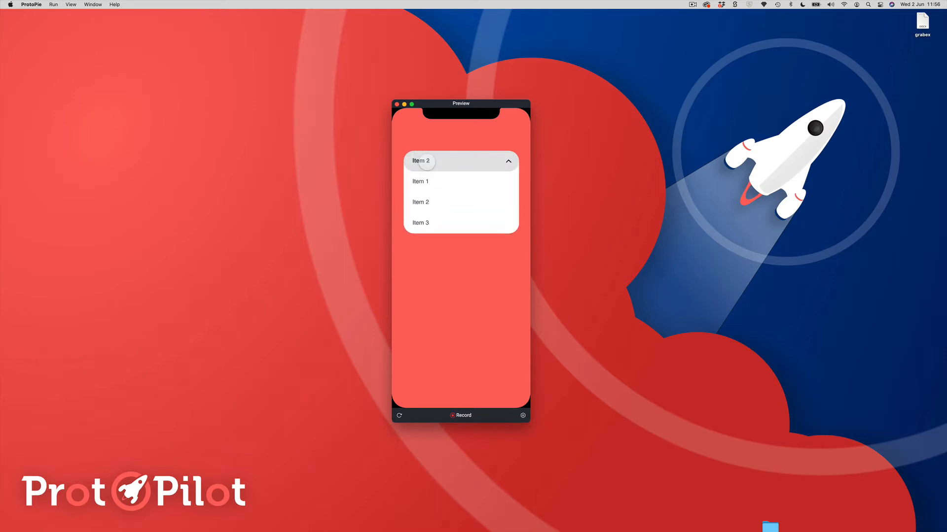
{"action": "left_click", "coordinate": [423, 222]}
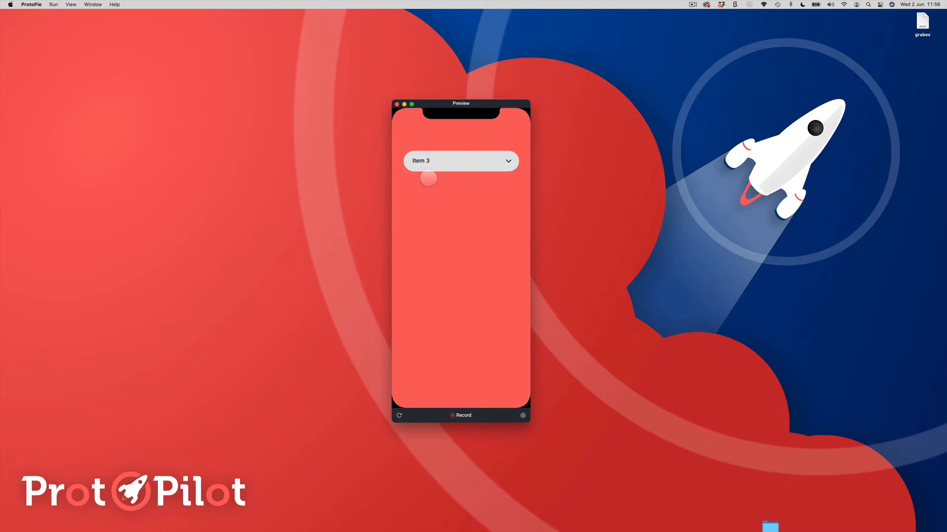
{"action": "left_click", "coordinate": [429, 162]}
{"action": "left_click", "coordinate": [428, 206]}
{"action": "left_click", "coordinate": [430, 163]}
{"action": "left_click", "coordinate": [431, 189]}
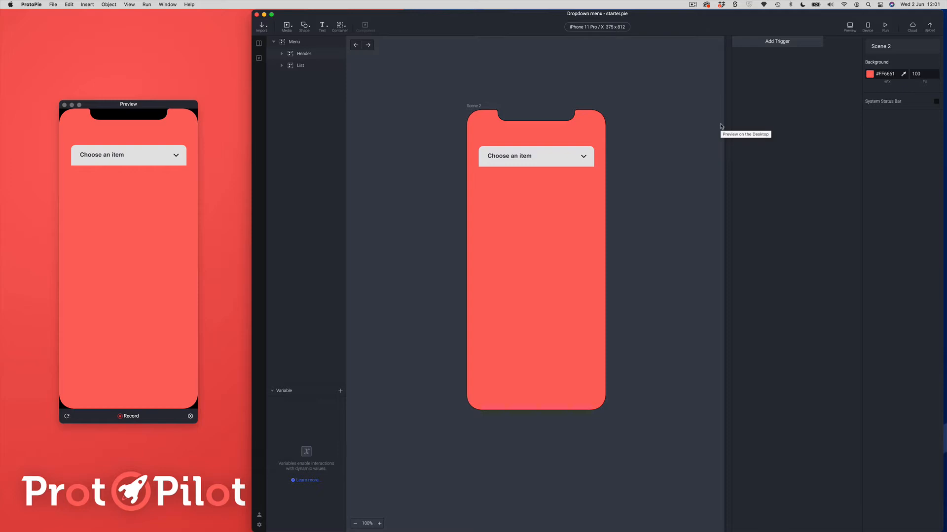
Step: Examine the properties of the Menu container and its nested Header and List containers
{"action": "left_click", "coordinate": [285, 45]}
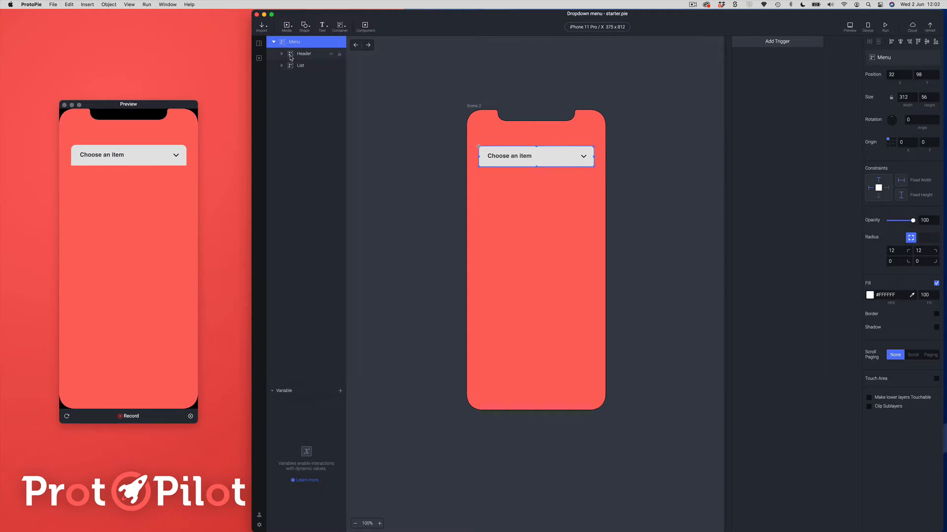
{"action": "left_click", "coordinate": [291, 58]}
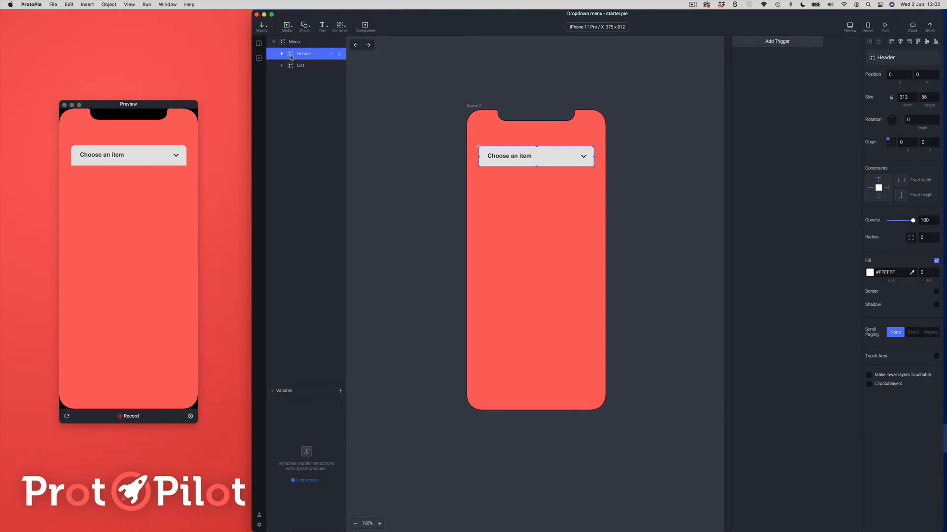
{"action": "left_click", "coordinate": [291, 68]}
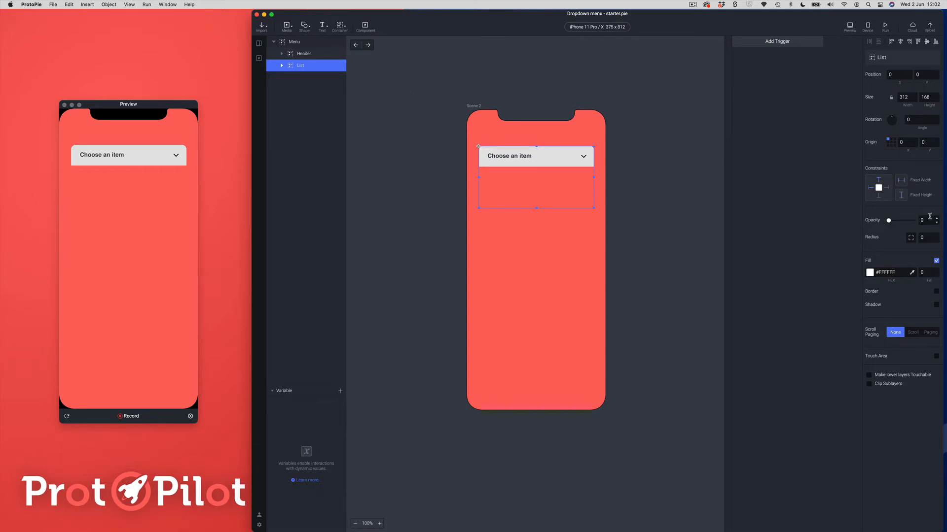
Step: Reveal the List container at opacity 100 to inspect its item layers, and restore its opacity to 0
{"action": "left_click_drag", "start_coordinate": [889, 221], "coordinate": [921, 228]}
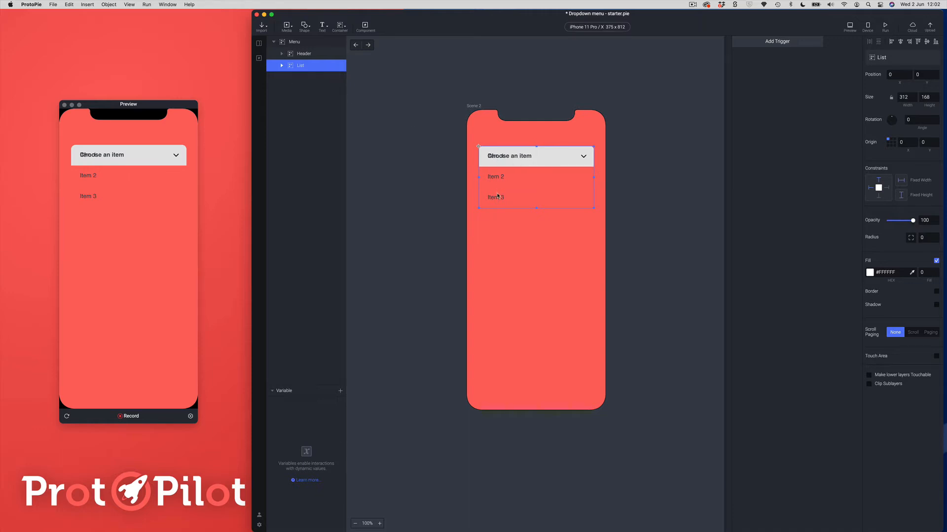
{"action": "left_click", "coordinate": [282, 65]}
{"action": "left_click", "coordinate": [290, 77]}
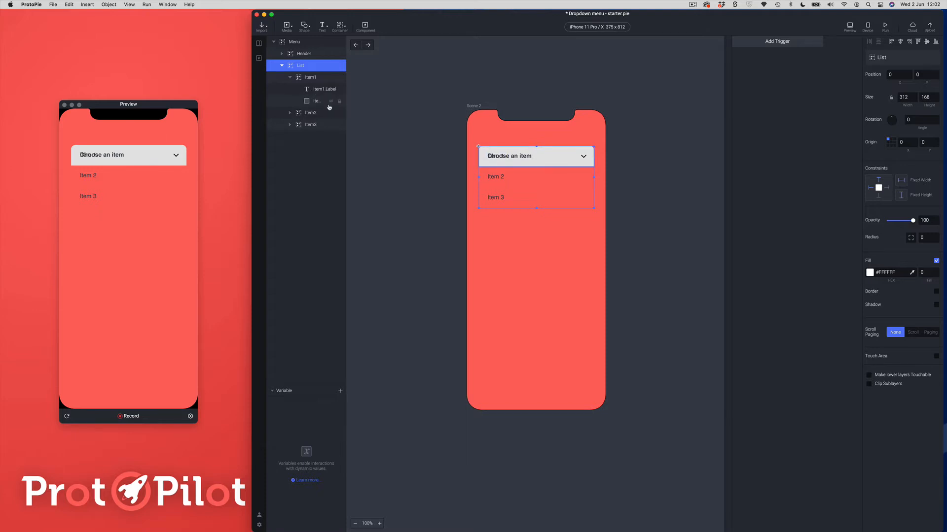
{"action": "left_click", "coordinate": [290, 76]}
{"action": "left_click", "coordinate": [282, 66]}
{"action": "left_click", "coordinate": [282, 53]}
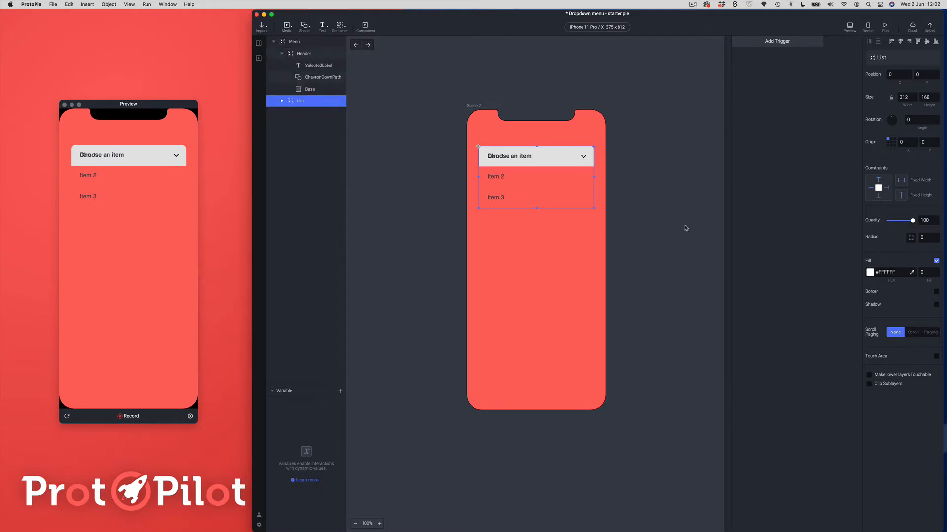
{"action": "left_click_drag", "start_coordinate": [913, 221], "coordinate": [887, 221]}
Step: Examine the SelectedLabel, ChevronDownPath and Base layers inside the Header container
{"action": "left_click", "coordinate": [307, 65]}
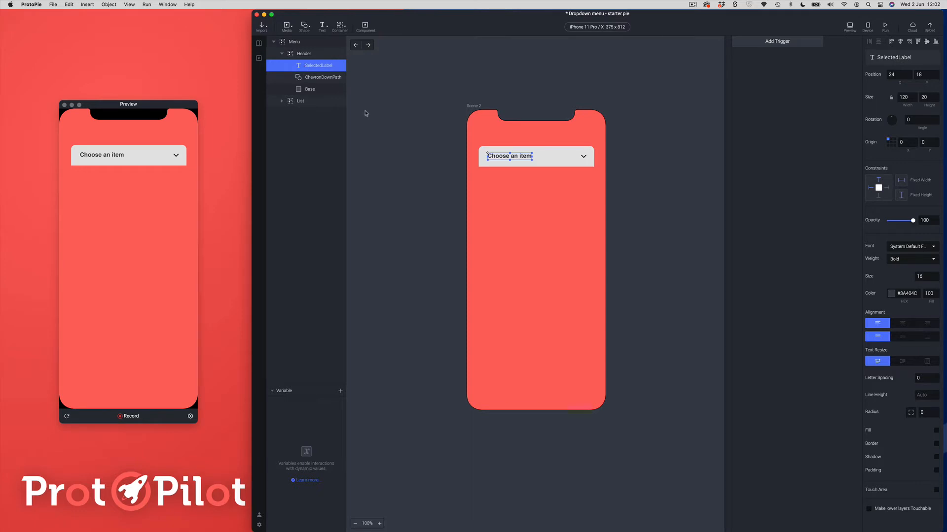
{"action": "left_click", "coordinate": [313, 78]}
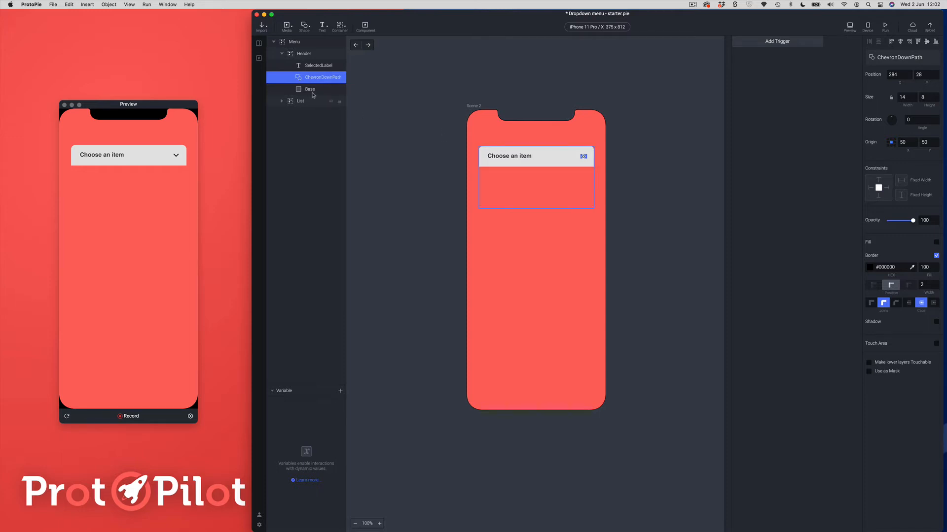
{"action": "left_click", "coordinate": [307, 91]}
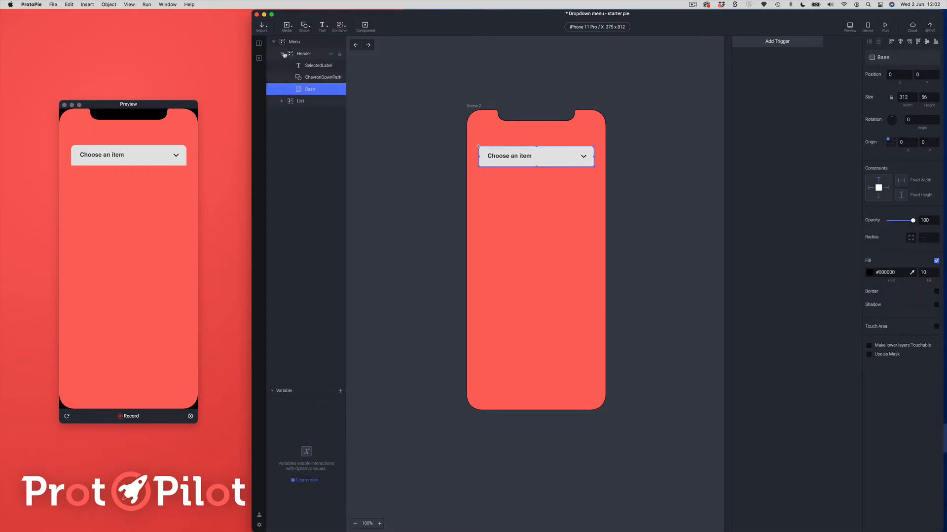
{"action": "left_click", "coordinate": [282, 53]}
{"action": "left_click", "coordinate": [273, 42]}
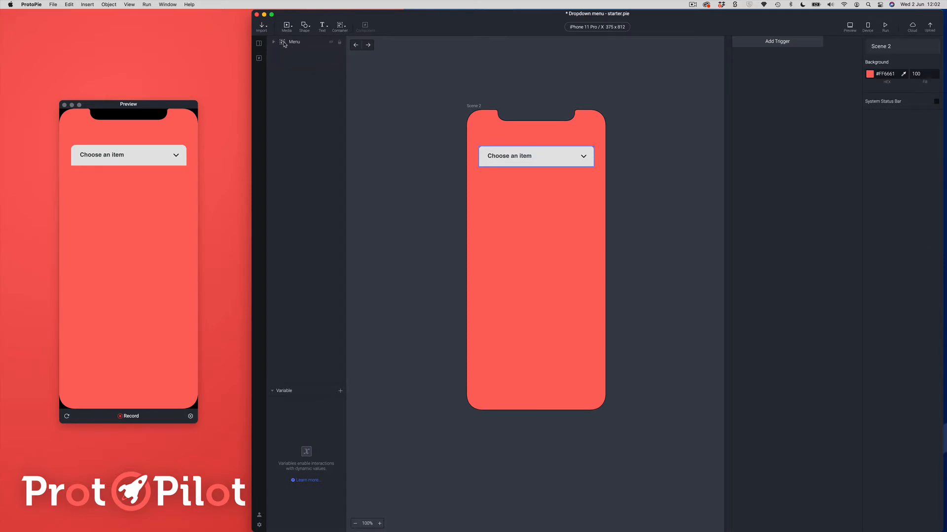
Step: Compare the size and opacity properties of the Menu container with those of its List container
{"action": "left_click", "coordinate": [282, 46]}
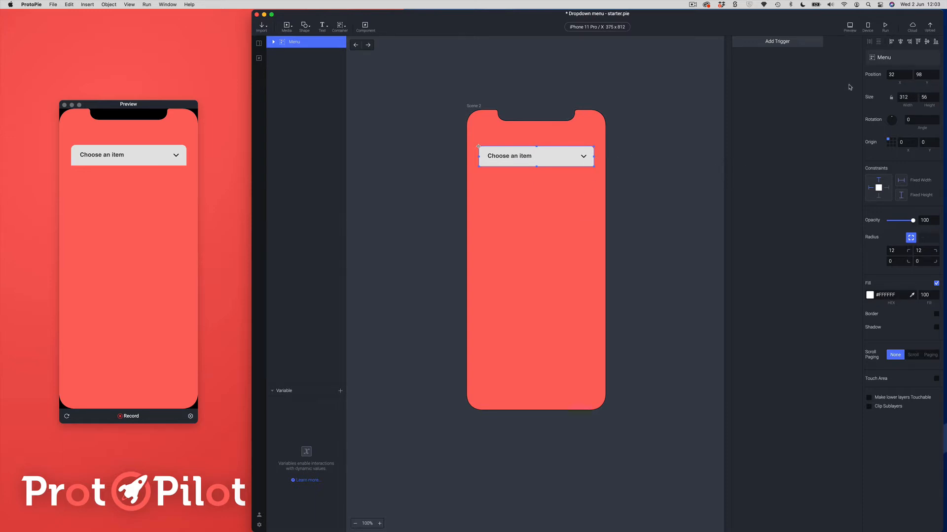
{"action": "left_click", "coordinate": [274, 41]}
{"action": "left_click", "coordinate": [289, 67]}
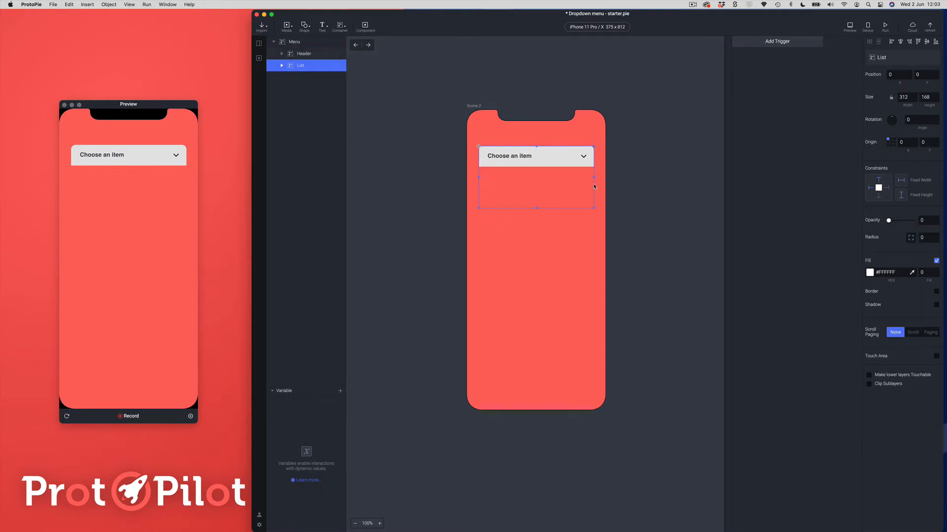
{"action": "left_click", "coordinate": [274, 43]}
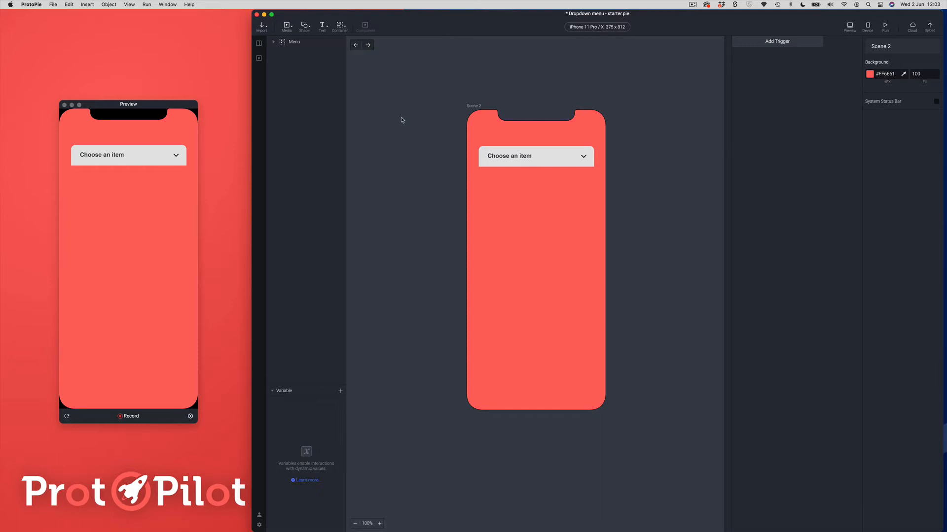
Step: Add a Tap trigger to the Header container inside Menu
{"action": "left_click", "coordinate": [274, 42]}
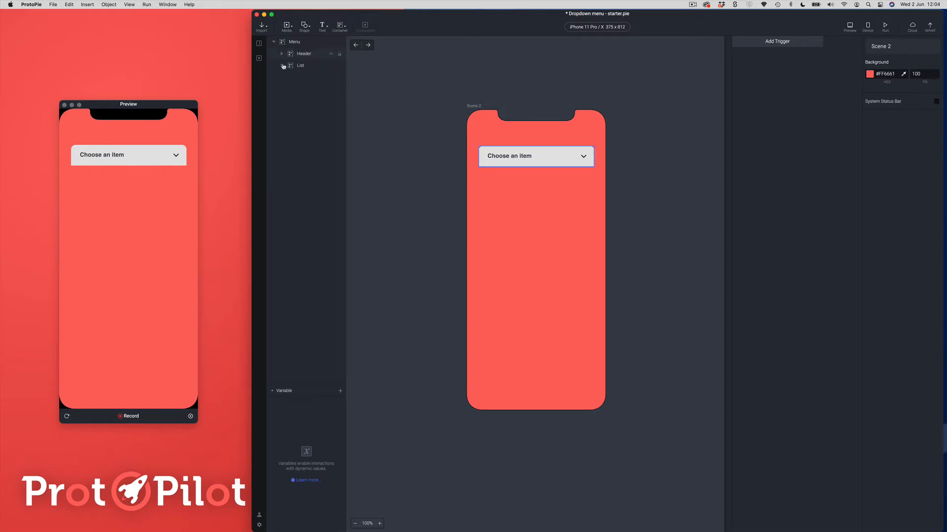
{"action": "left_click", "coordinate": [294, 55]}
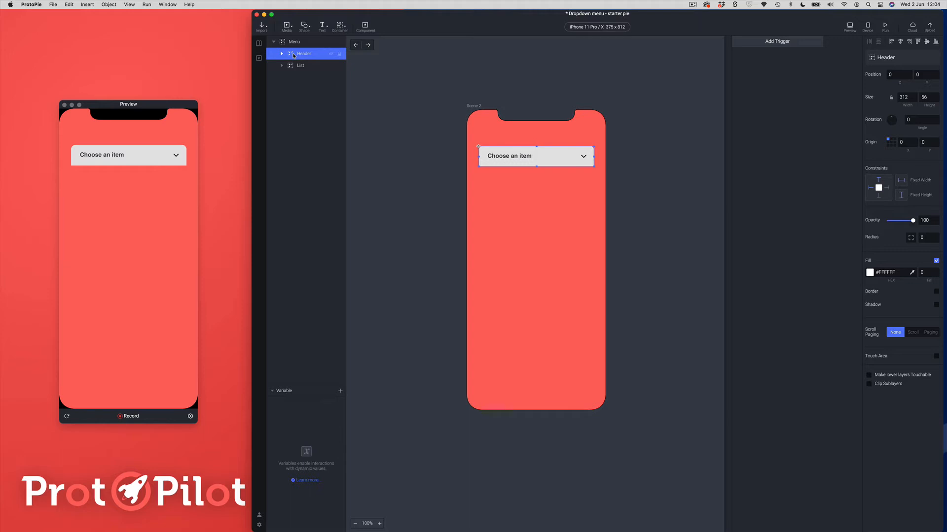
{"action": "left_click", "coordinate": [784, 43]}
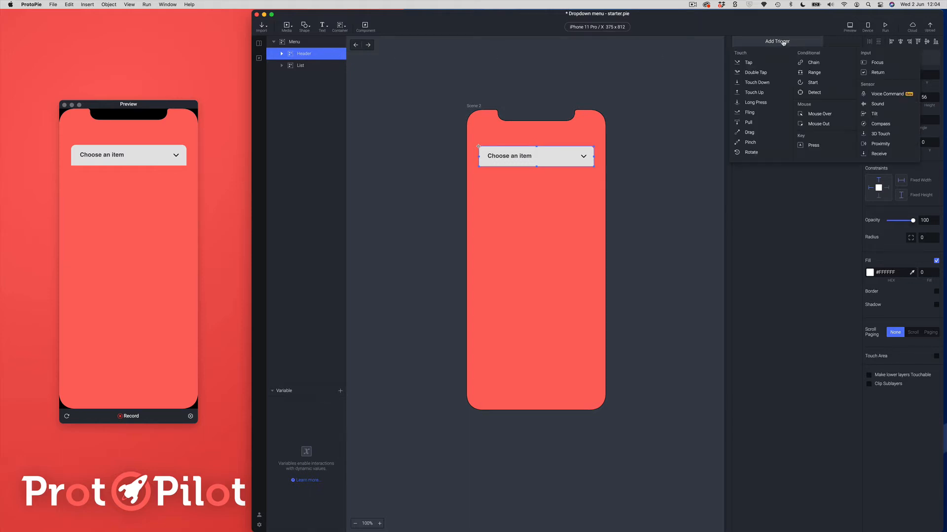
{"action": "left_click", "coordinate": [760, 62]}
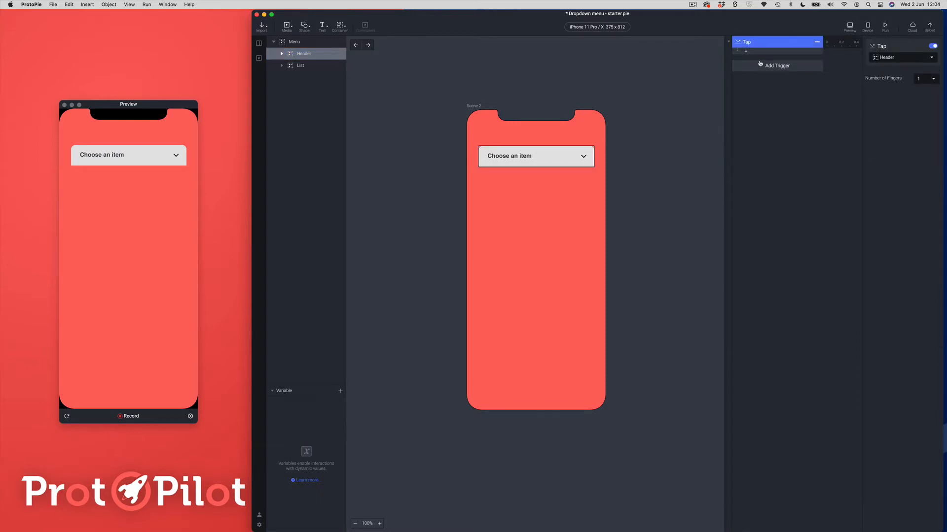
Step: Add a condition to the Header's Tap trigger and name it OpenMenu
{"action": "left_click", "coordinate": [746, 51]}
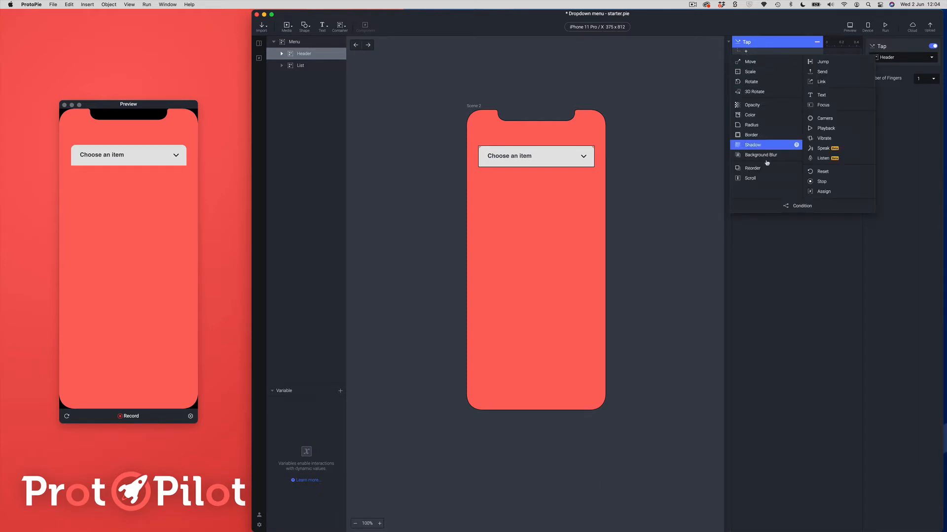
{"action": "left_click", "coordinate": [789, 205]}
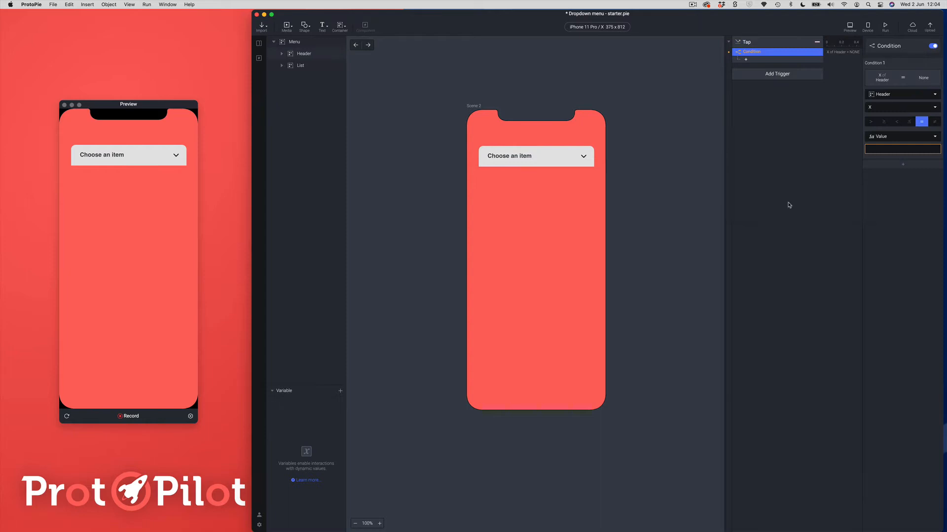
{"action": "double_click", "coordinate": [758, 52]}
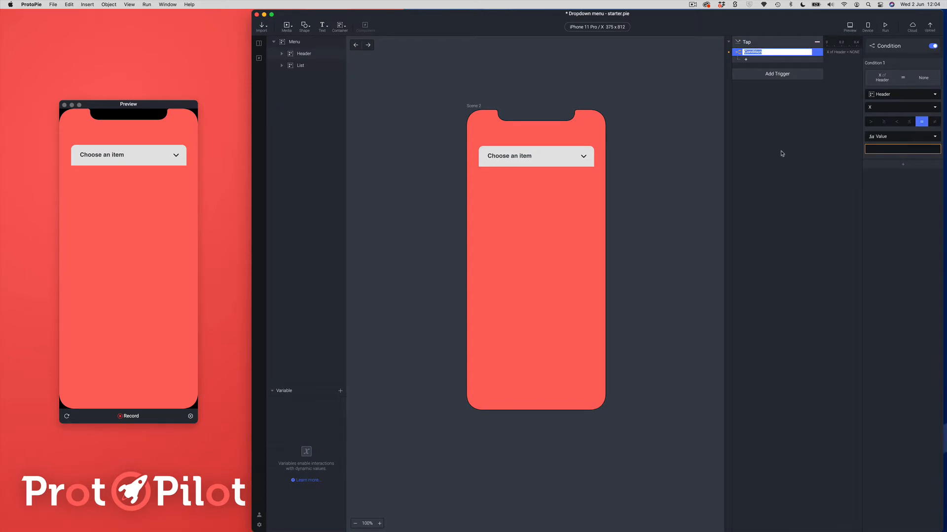
{"action": "type", "text": "OpenMenu"}
{"action": "key", "text": "Return"}
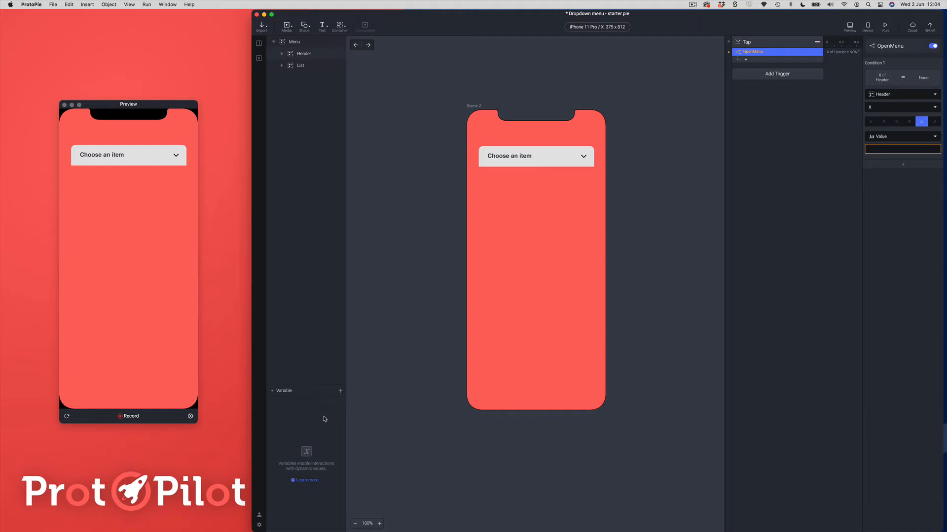
Step: Create a variable for this scene only and name it Toggle
{"action": "left_click", "coordinate": [340, 391]}
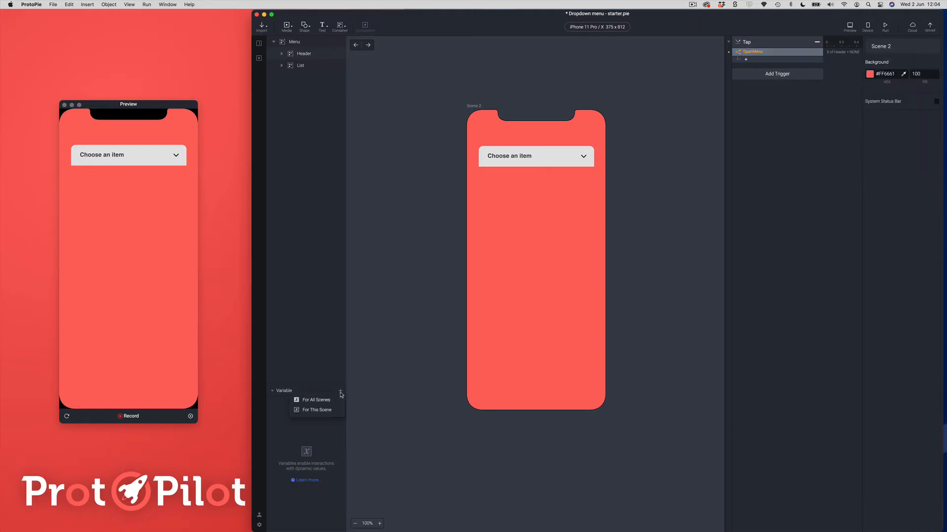
{"action": "left_click", "coordinate": [323, 413]}
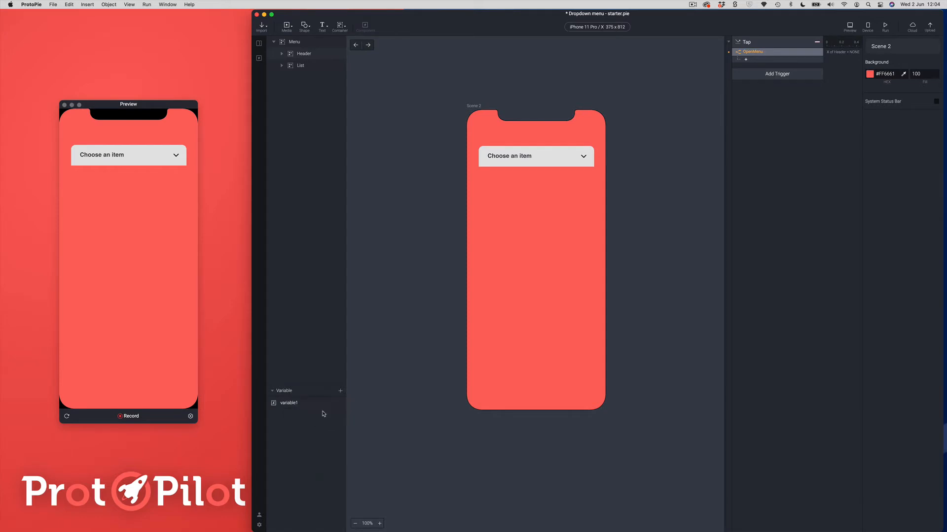
{"action": "double_click", "coordinate": [288, 403]}
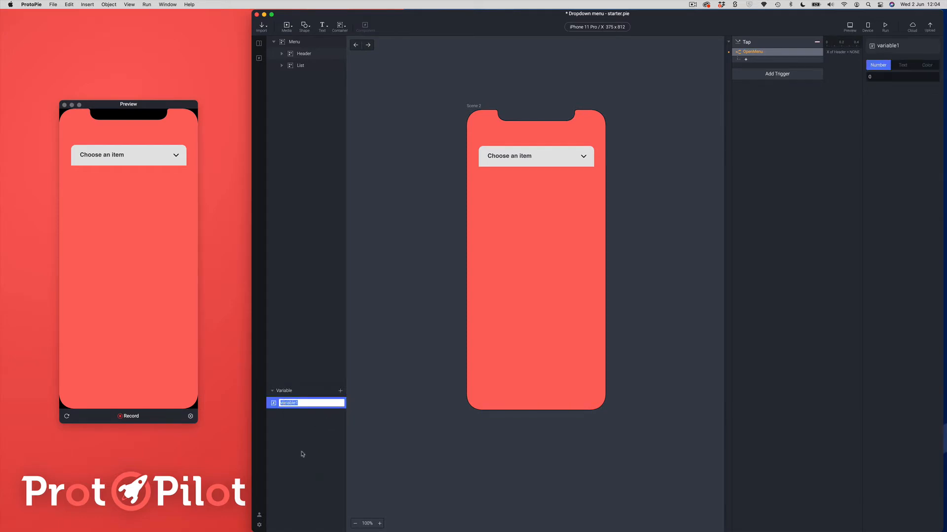
{"action": "type", "text": "Iogg"}
{"action": "key", "text": "Return"}
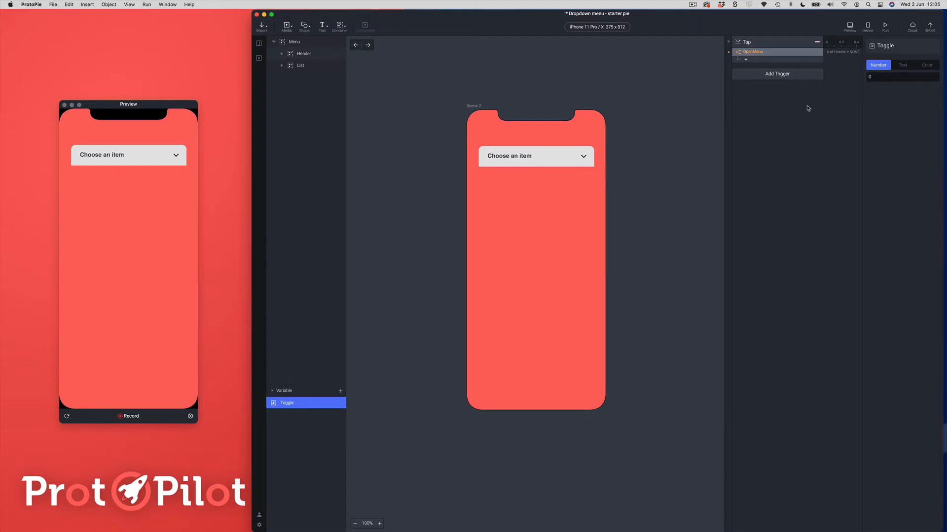
Step: Set the OpenMenu condition to require the Toggle variable to equal 0
{"action": "left_click", "coordinate": [764, 53]}
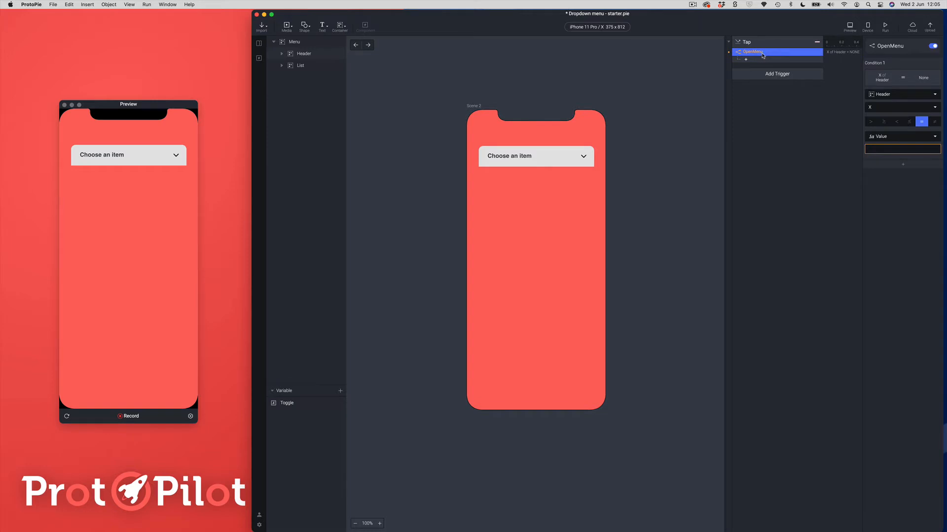
{"action": "left_click", "coordinate": [894, 95]}
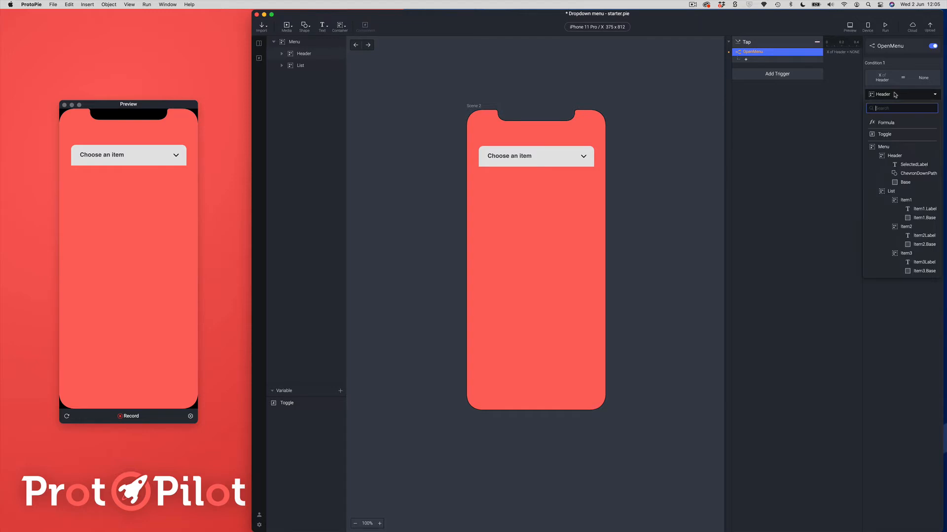
{"action": "left_click", "coordinate": [895, 134]}
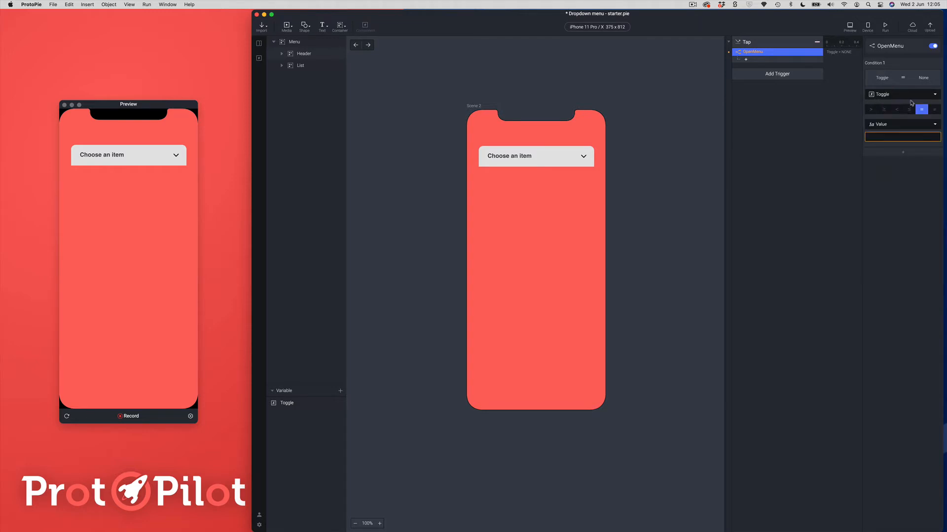
{"action": "left_click", "coordinate": [881, 138]}
{"action": "key", "text": "Return"}
Step: Duplicate the OpenMenu condition under the Tap trigger and rename the copy CloseMenu
{"action": "key", "text": "super+d"}
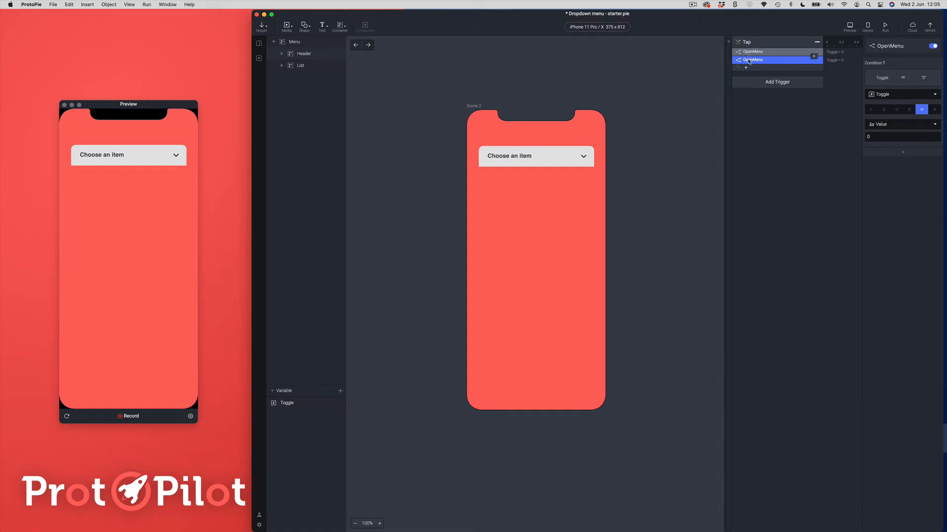
{"action": "double_click", "coordinate": [748, 60]}
{"action": "type", "text": "Clos"}
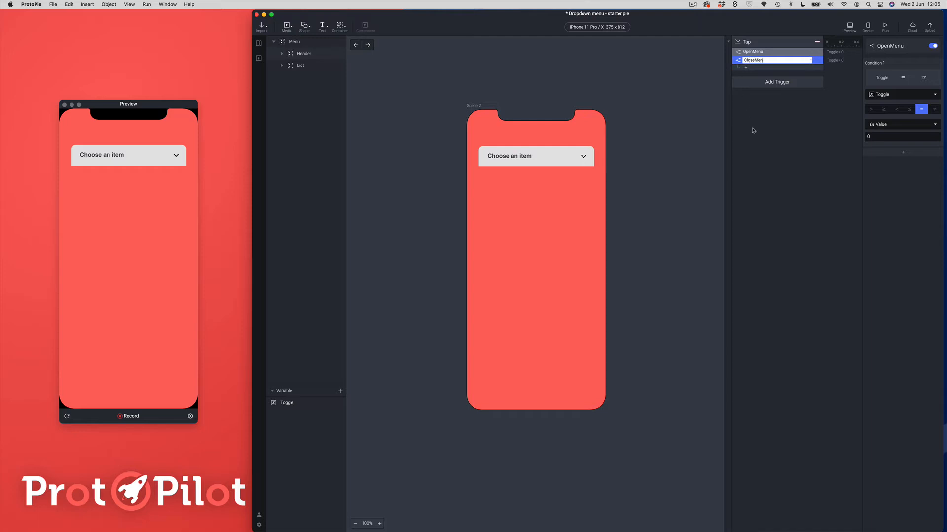
{"action": "key", "text": "Return"}
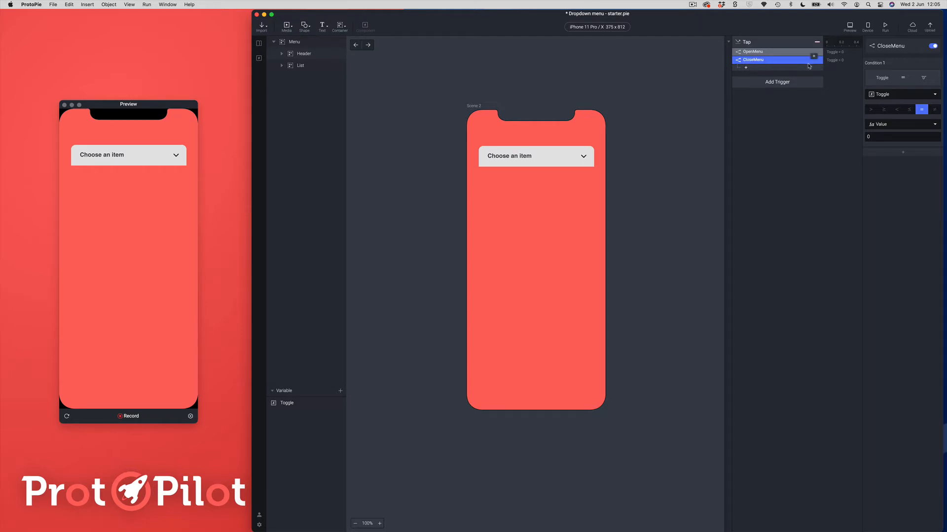
Step: Set the CloseMenu condition to require the Toggle variable to equal 1
{"action": "left_click", "coordinate": [878, 137]}
{"action": "type", "text": "1"}
{"action": "key", "text": "Return"}
Step: Add a Send response under the OpenMenu condition and name it _OpenMenu
{"action": "left_click", "coordinate": [779, 51]}
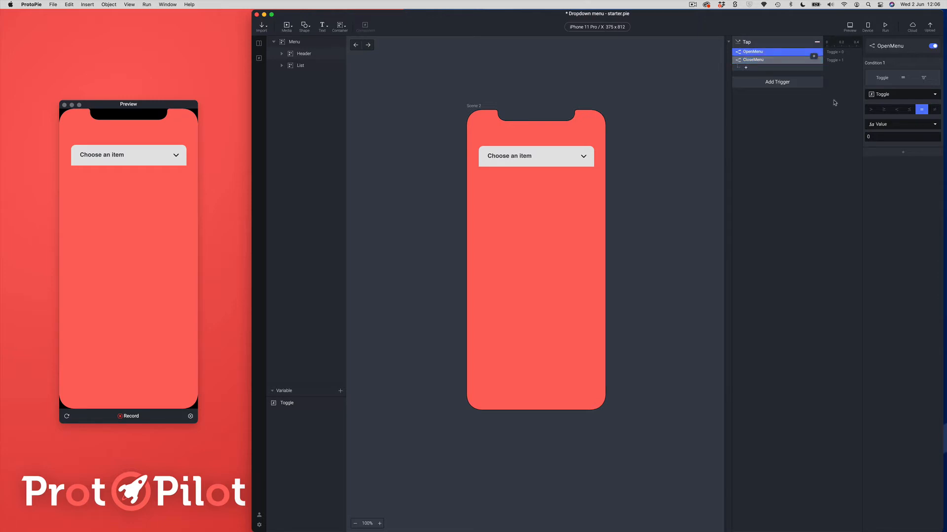
{"action": "left_click", "coordinate": [813, 56]}
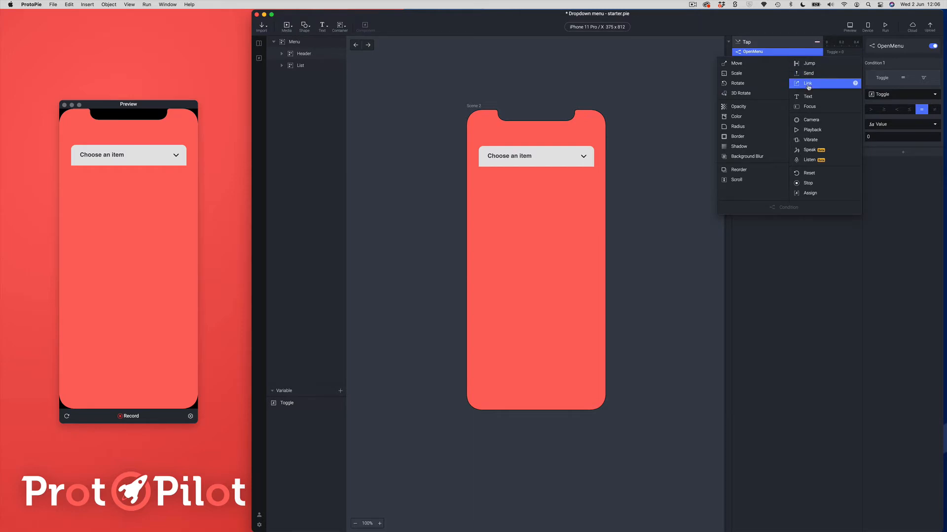
{"action": "left_click", "coordinate": [808, 74]}
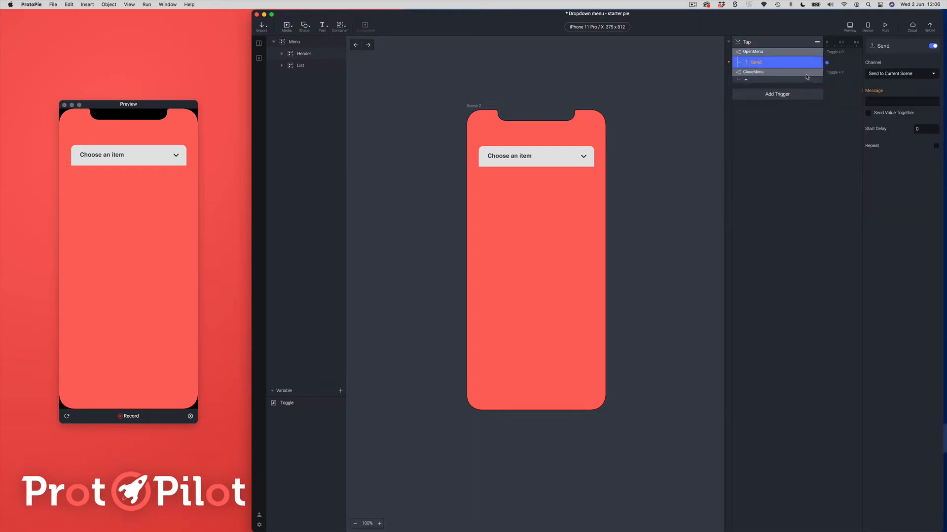
{"action": "double_click", "coordinate": [756, 61]}
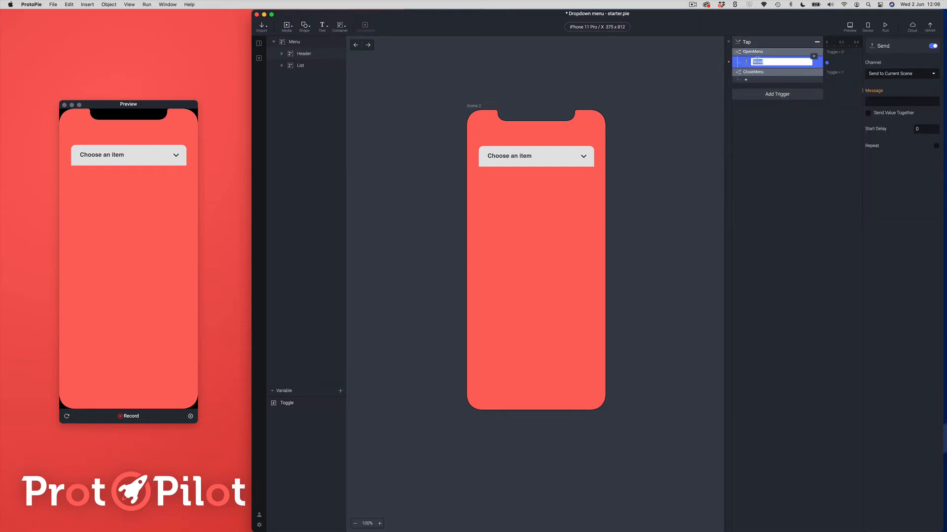
{"action": "key", "text": "BackSpace"}
{"action": "type", "text": "OPenMenu"}
{"action": "key", "text": "Return"}
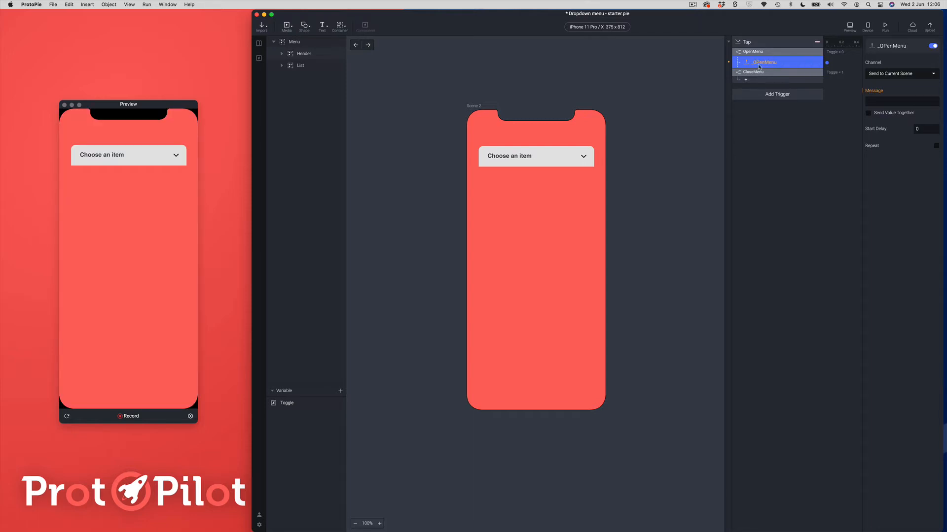
{"action": "double_click", "coordinate": [759, 62]}
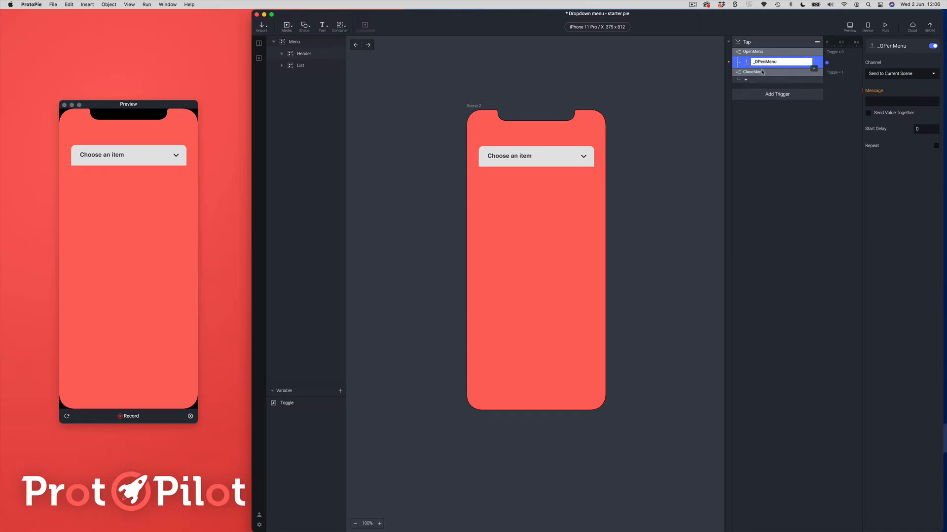
{"action": "key", "text": "BackSpace"}
{"action": "type", "text": "p"}
{"action": "key", "text": "Return"}
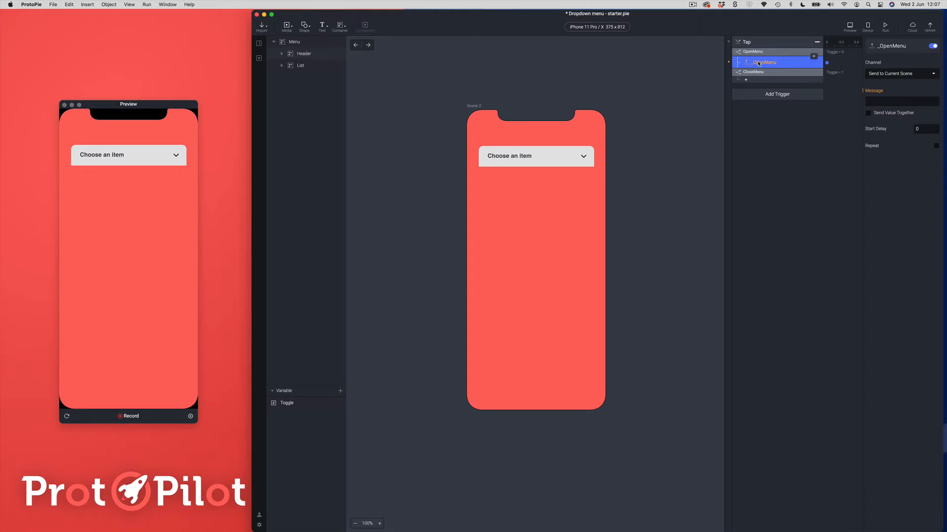
Step: Set the Send response's message to _OpenMenu by copying the response's own name
{"action": "left_click", "coordinate": [885, 103]}
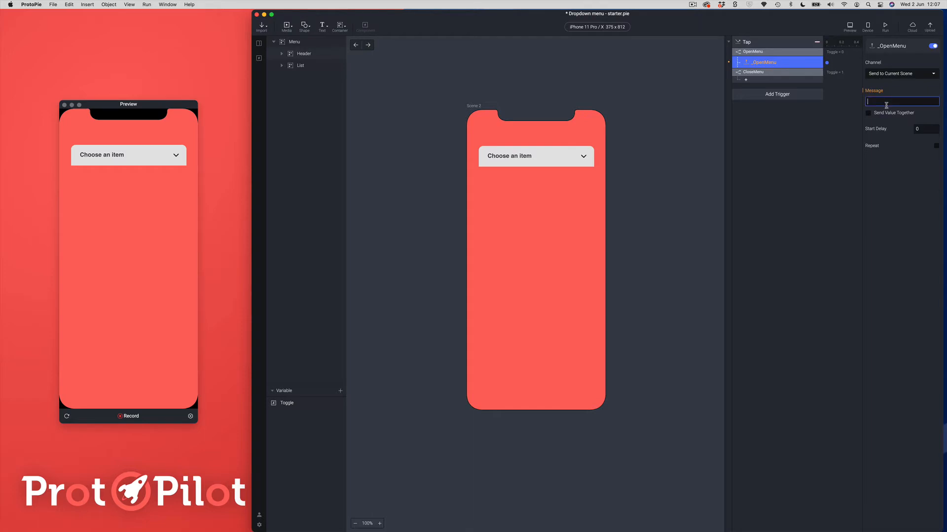
{"action": "left_click", "coordinate": [759, 62]}
{"action": "double_click", "coordinate": [764, 62]}
{"action": "key", "text": "super+c"}
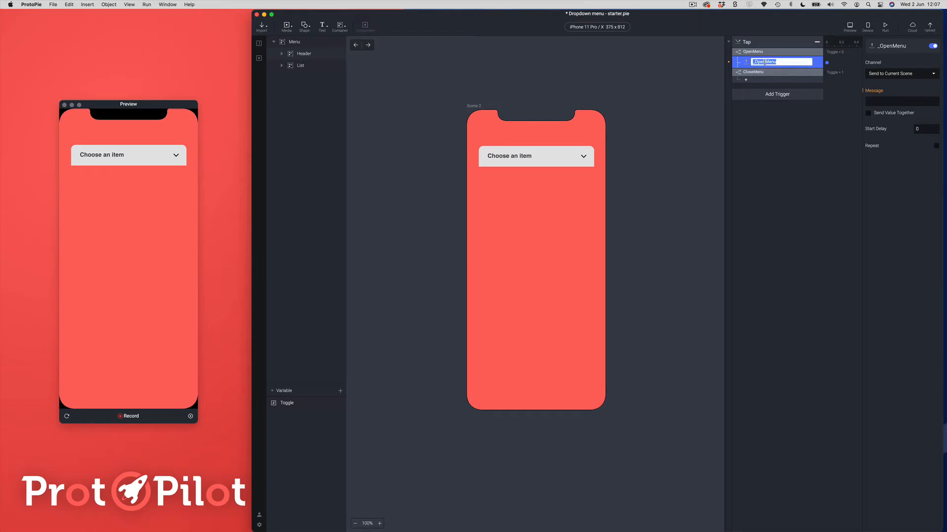
{"action": "left_click", "coordinate": [884, 100]}
{"action": "key", "text": "super+v"}
{"action": "key", "text": "Return"}
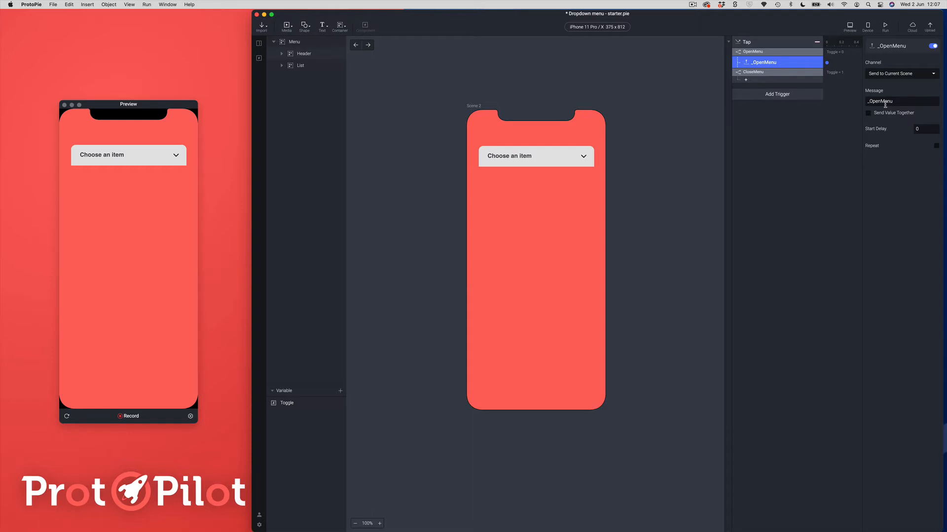
Step: Paste a copy of the _OpenMenu Send response under the CloseMenu condition and rename it _CloseMenu
{"action": "left_click", "coordinate": [758, 73]}
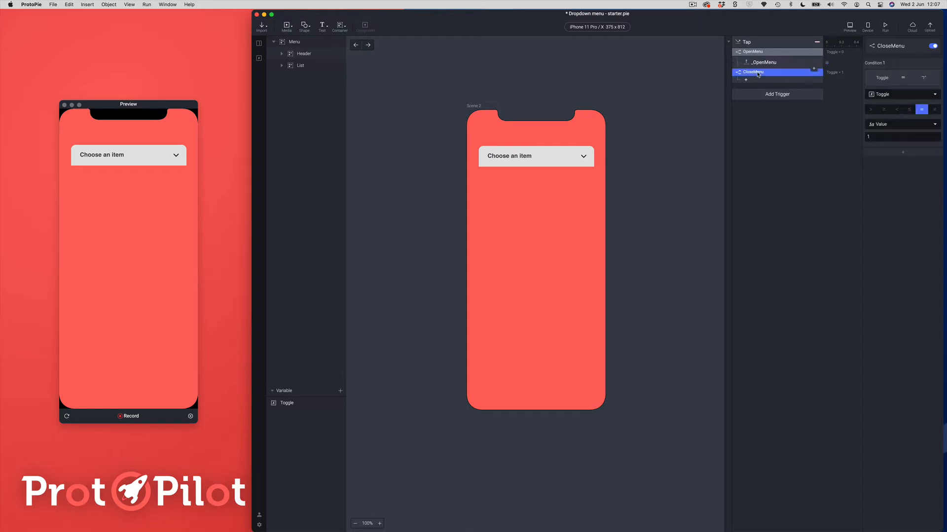
{"action": "key", "text": "super+v"}
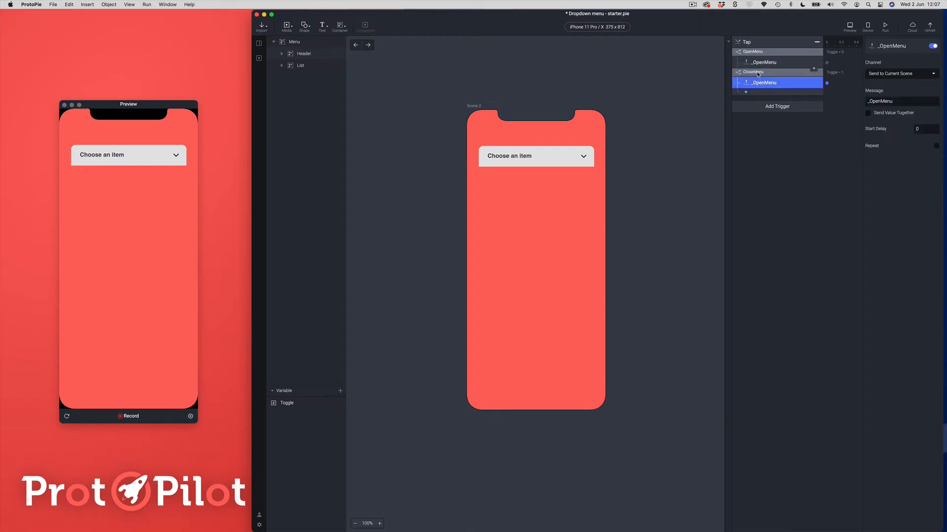
{"action": "double_click", "coordinate": [764, 83]}
{"action": "left_click", "coordinate": [771, 83]}
{"action": "key", "text": "BackSpace"}
{"action": "key", "text": "BackSpace"}
{"action": "key", "text": "BackSpace"}
{"action": "key", "text": "BackSpace"}
{"action": "type", "text": "Close"}
{"action": "key", "text": "Return"}
Step: Replace the message of the _CloseMenu Send response with _CloseMenu, copied from its name
{"action": "double_click", "coordinate": [766, 83]}
{"action": "key", "text": "super+c"}
{"action": "left_click", "coordinate": [898, 101]}
{"action": "left_click_drag", "start_coordinate": [906, 102], "coordinate": [860, 104]}
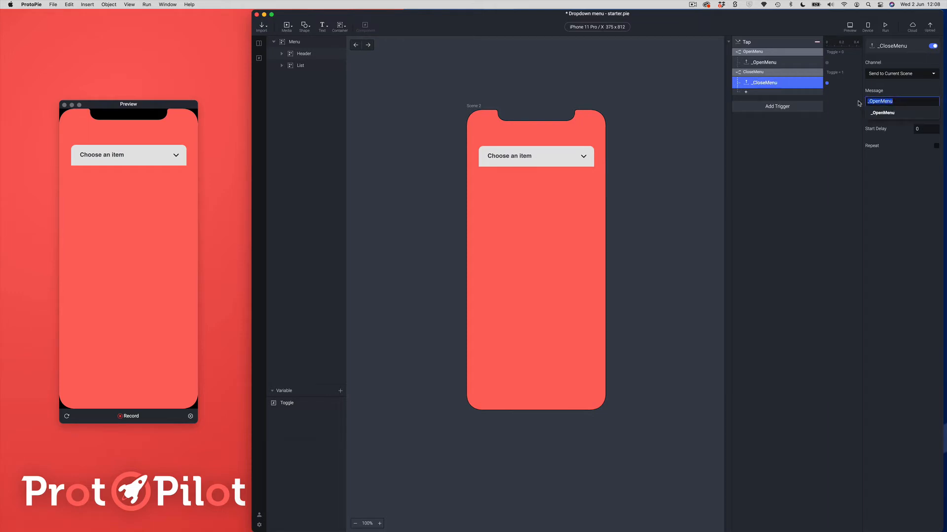
{"action": "key", "text": "super+v"}
{"action": "key", "text": "Return"}
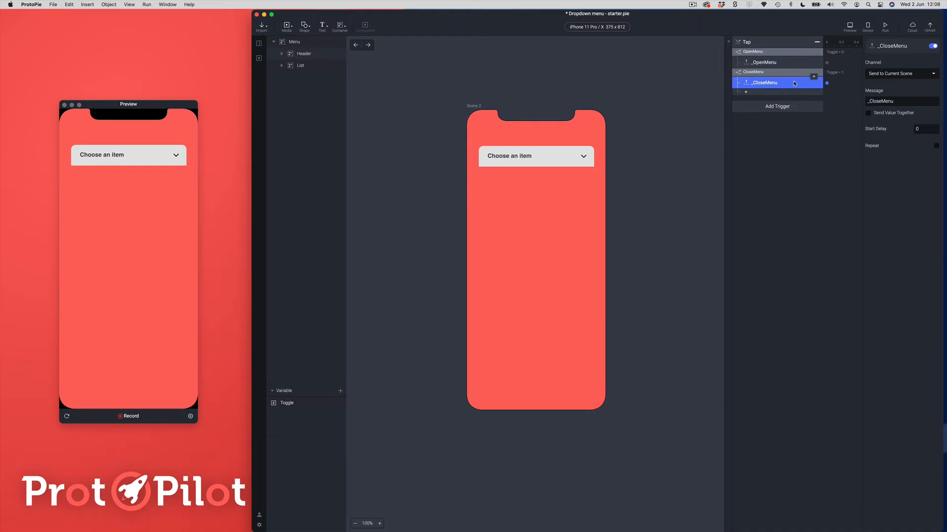
Step: Review the Header's Tap trigger, its OpenMenu and CloseMenu conditions, and the Send response under each
{"action": "left_click", "coordinate": [746, 43]}
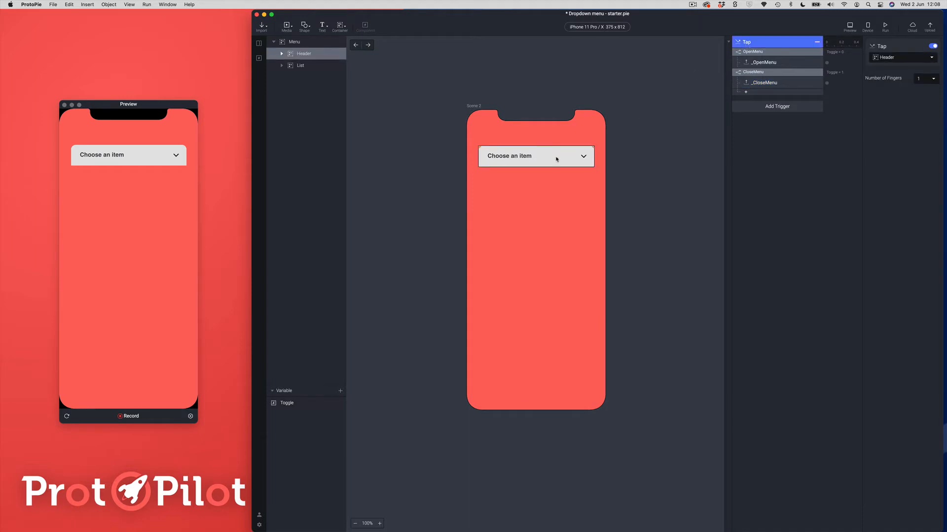
{"action": "left_click", "coordinate": [764, 54]}
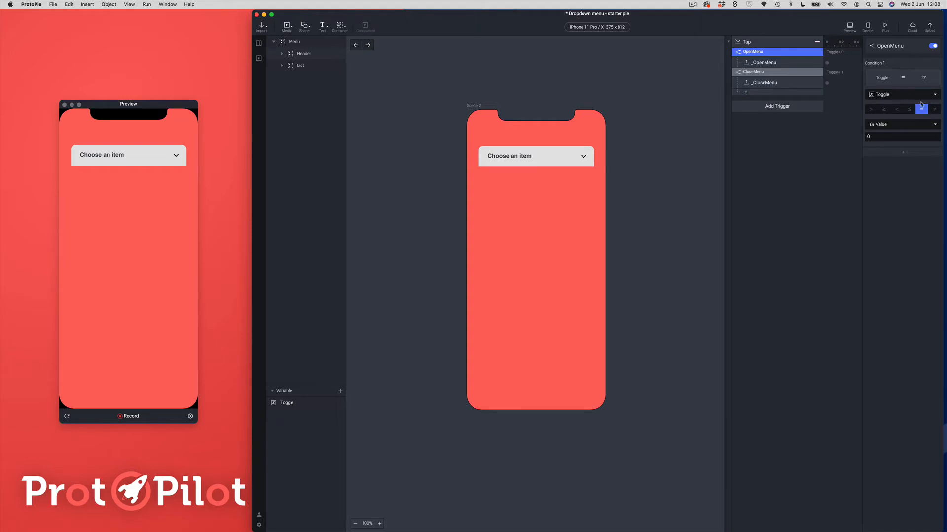
{"action": "left_click", "coordinate": [778, 63]}
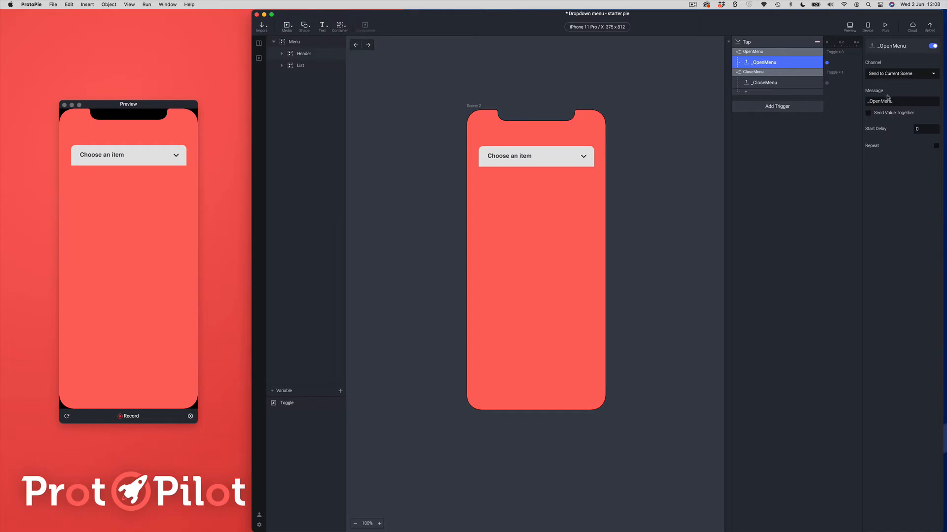
{"action": "left_click", "coordinate": [765, 73]}
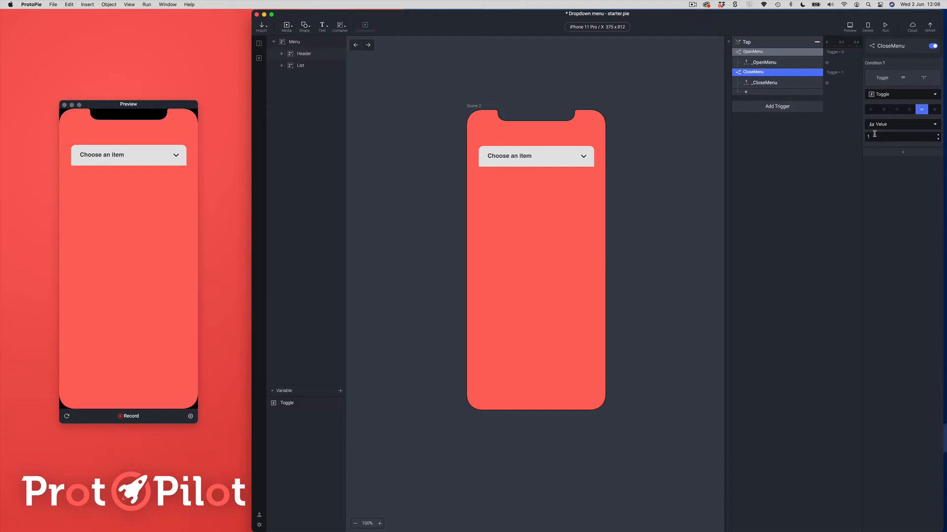
{"action": "left_click", "coordinate": [760, 87]}
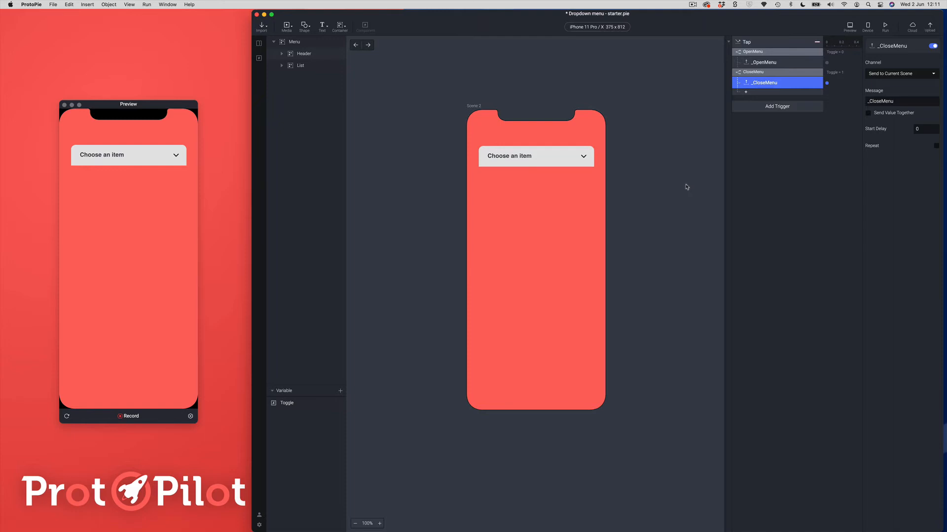
Step: Add a Receive trigger named _OpenMenu that listens for the _OpenMenu message
{"action": "left_click", "coordinate": [767, 108]}
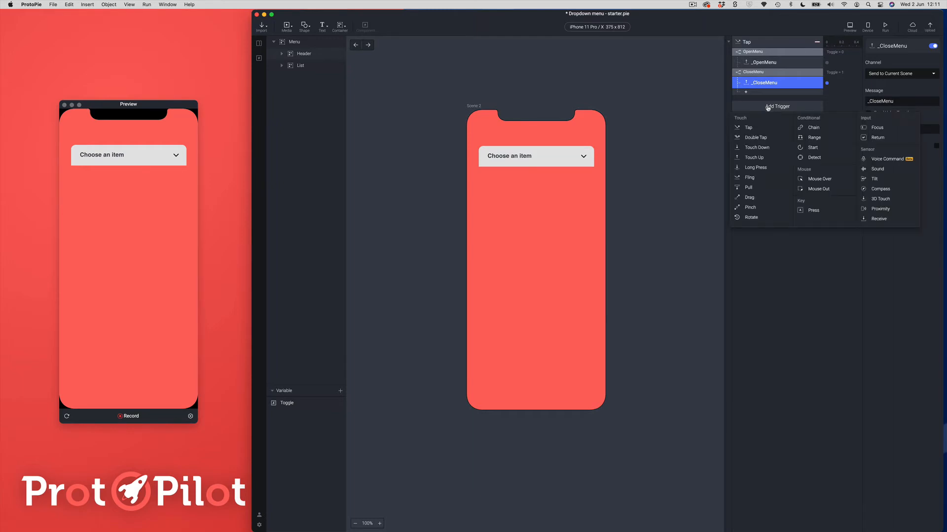
{"action": "left_click", "coordinate": [878, 219]}
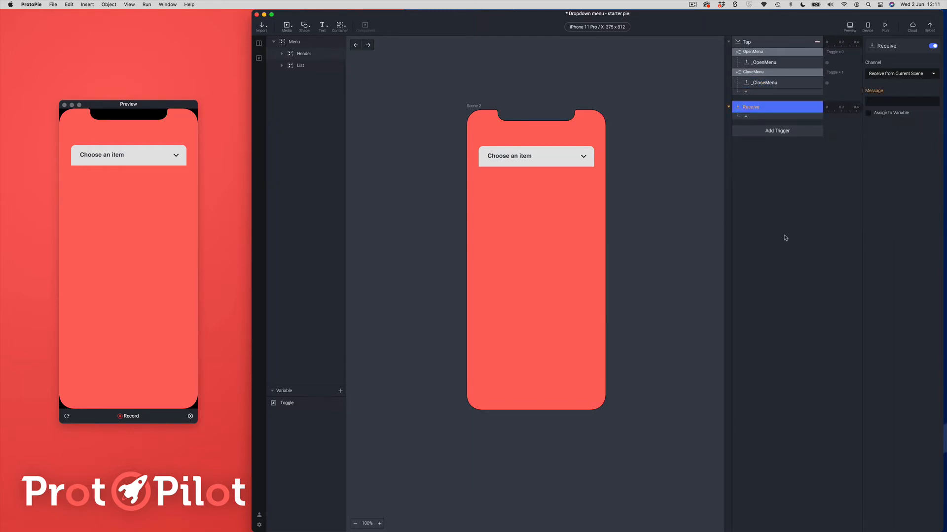
{"action": "double_click", "coordinate": [761, 112]}
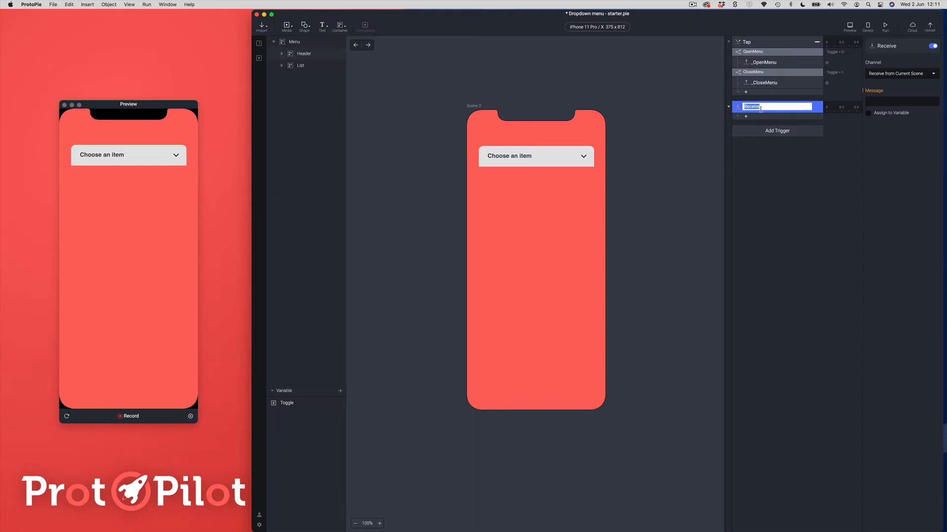
{"action": "type", "text": "_OpenMenu"}
{"action": "key", "text": "Return"}
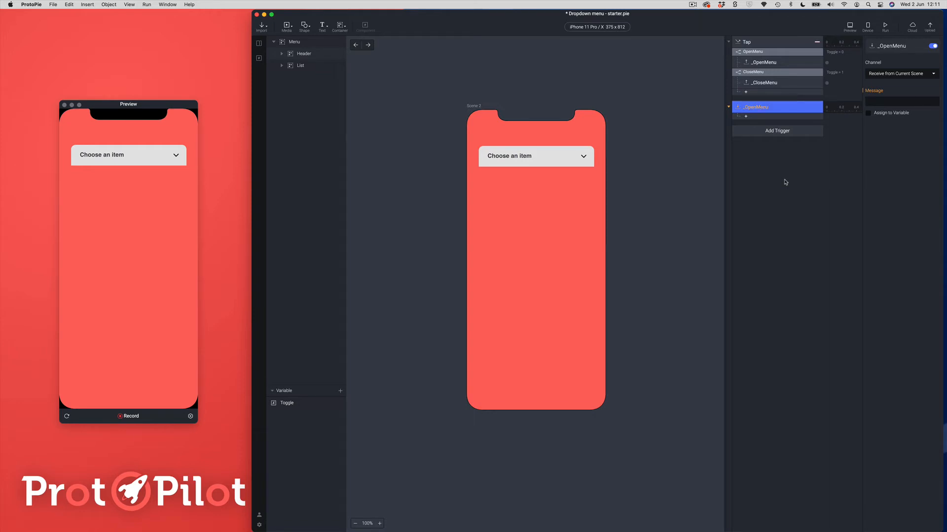
{"action": "left_click", "coordinate": [874, 100]}
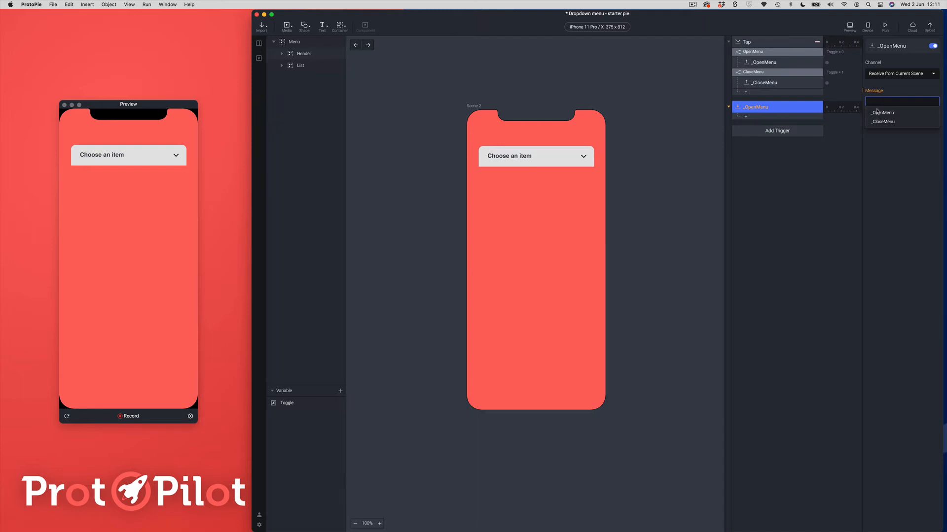
{"action": "left_click", "coordinate": [879, 113]}
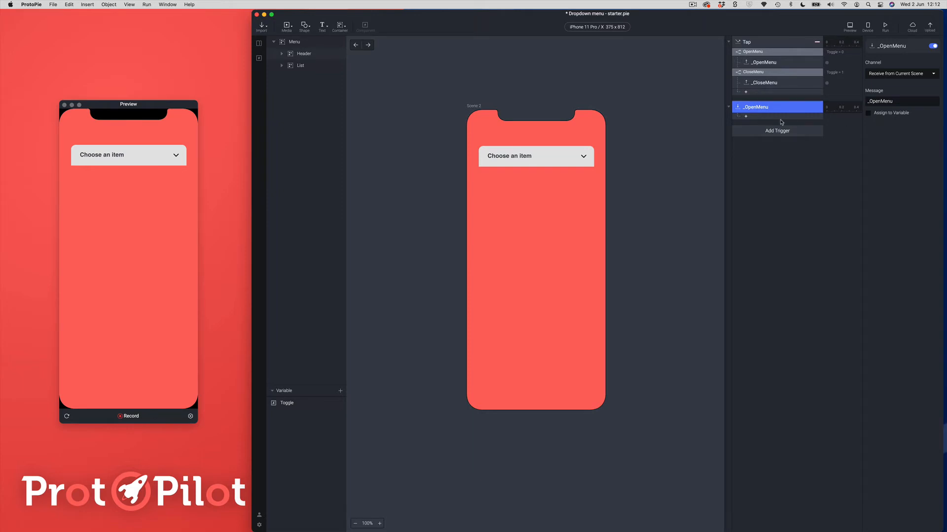
Step: Add a Scale response to the _OpenMenu Receive trigger and target the Menu layer
{"action": "left_click", "coordinate": [746, 117]}
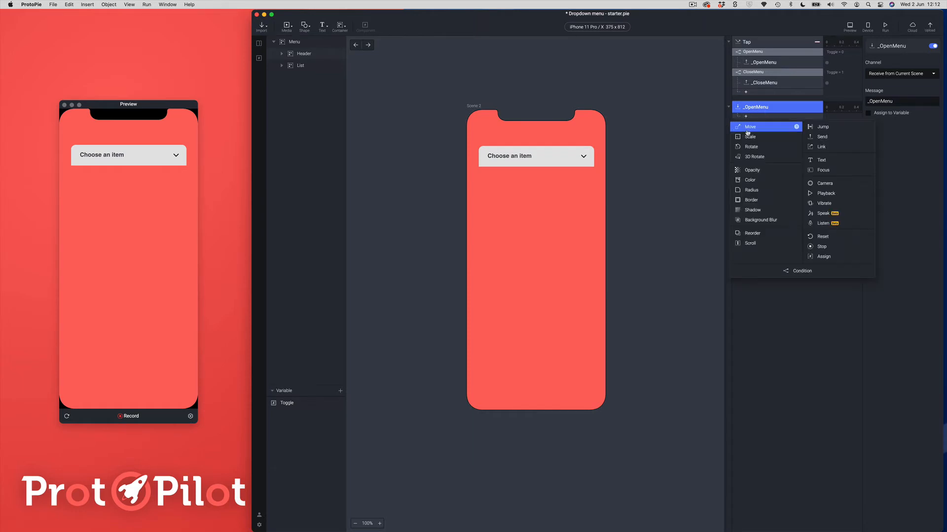
{"action": "left_click", "coordinate": [748, 136]}
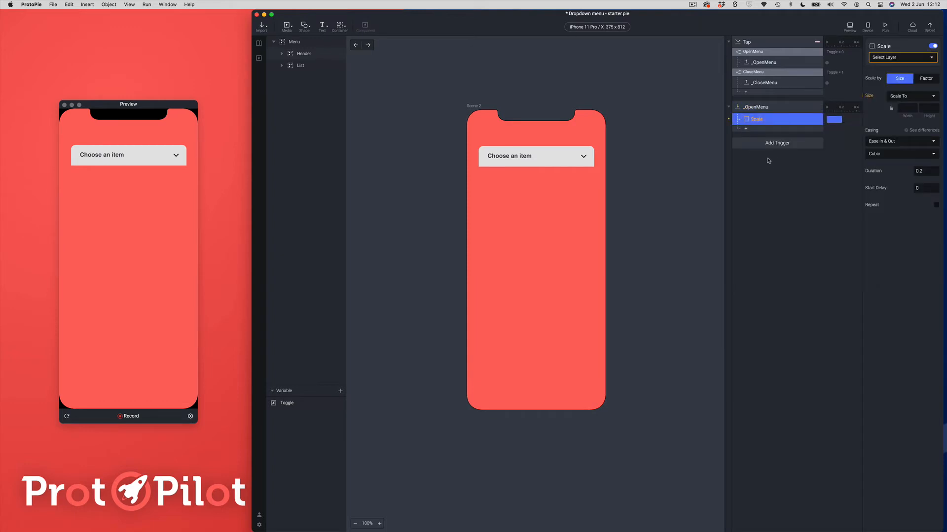
{"action": "left_click", "coordinate": [886, 59]}
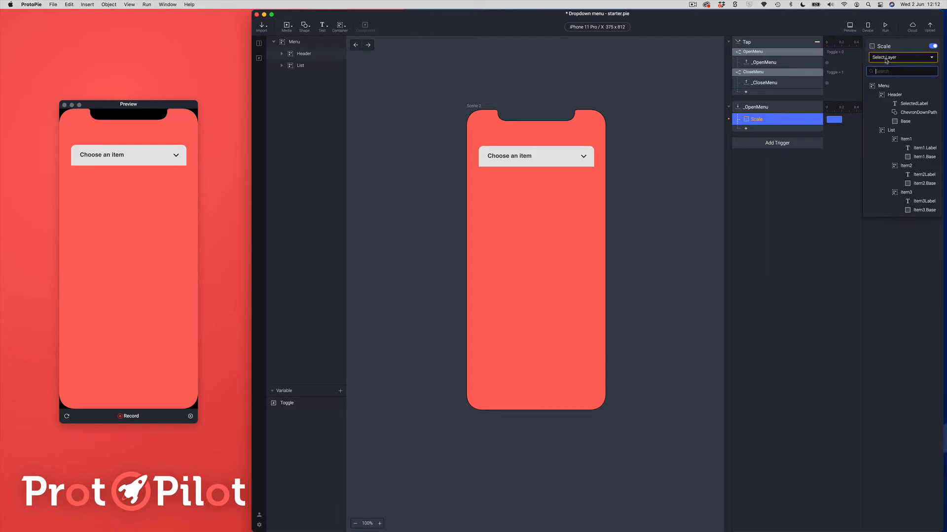
{"action": "left_click", "coordinate": [875, 87]}
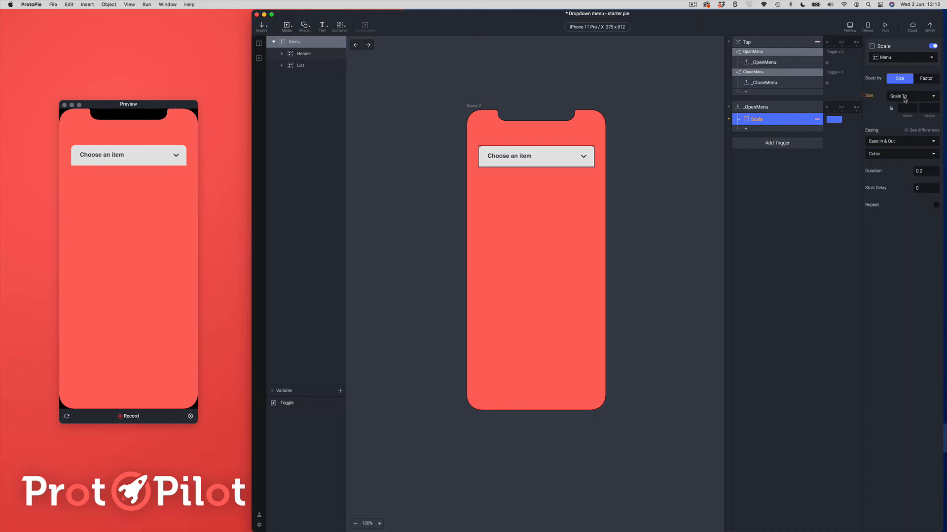
Step: Check the heights of the Header and List layers, and set the Menu's Scale To height to their sum, 224
{"action": "left_click", "coordinate": [926, 108]}
{"action": "left_click", "coordinate": [298, 54]}
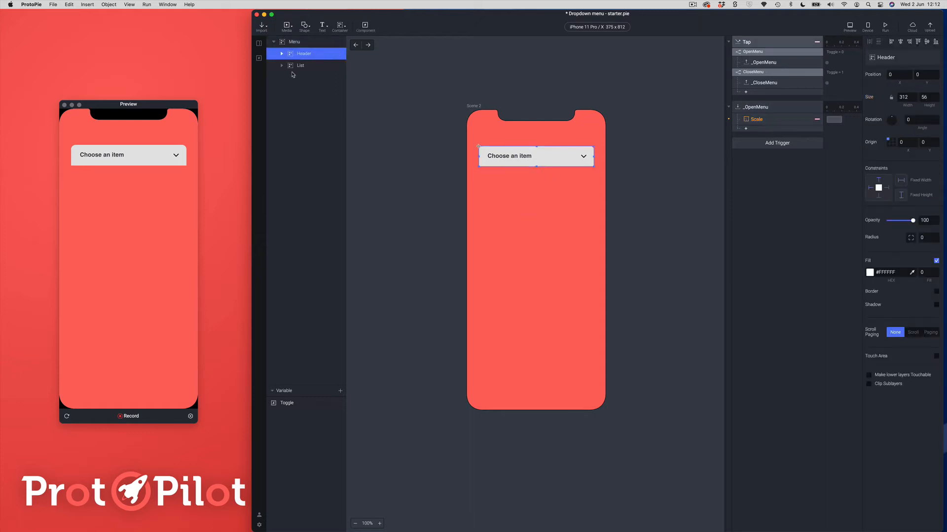
{"action": "left_click", "coordinate": [290, 67]}
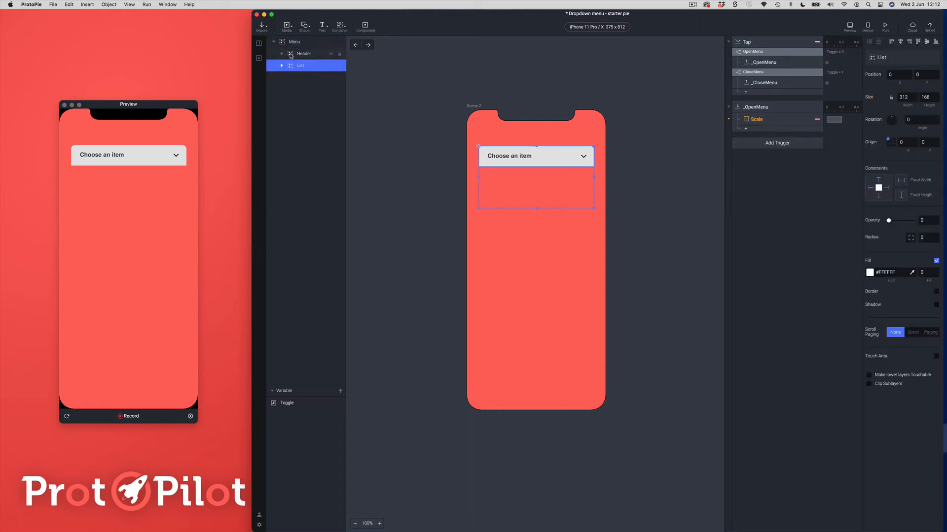
{"action": "left_click", "coordinate": [292, 55]}
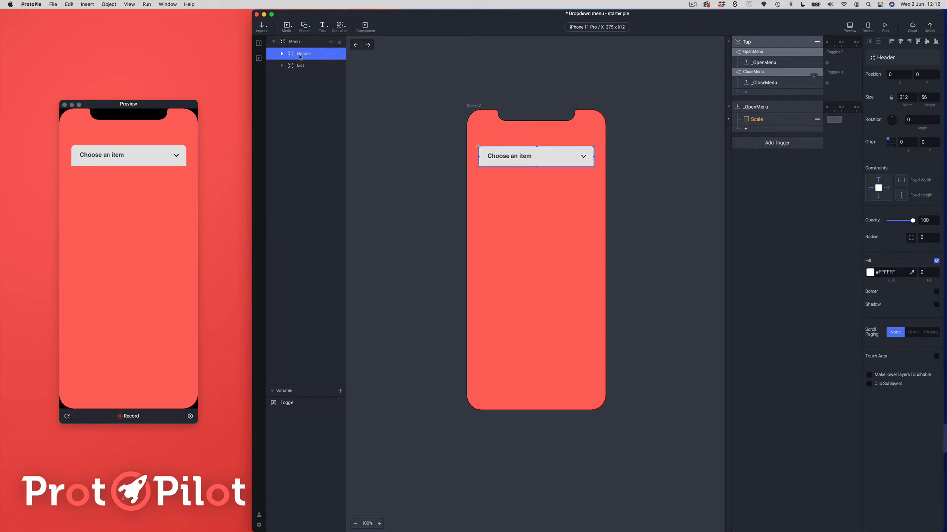
{"action": "left_click", "coordinate": [291, 66]}
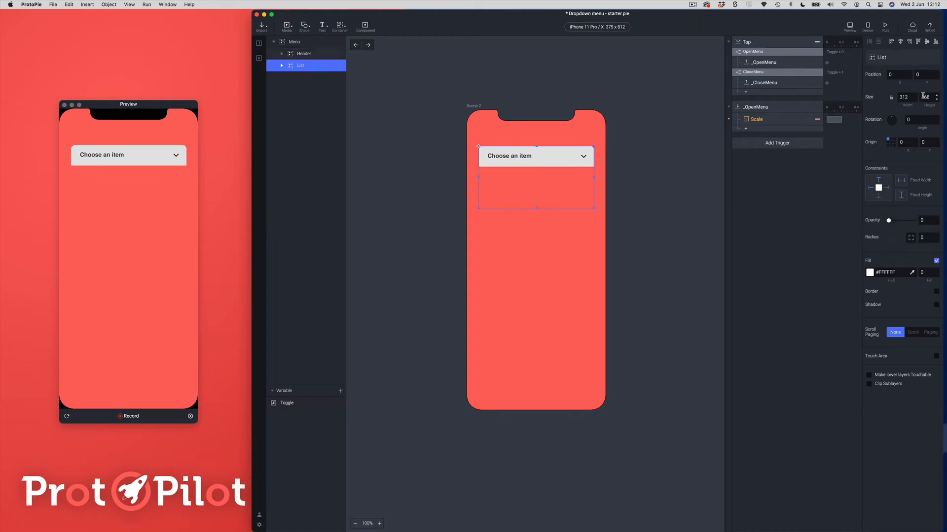
{"action": "left_click", "coordinate": [759, 119]}
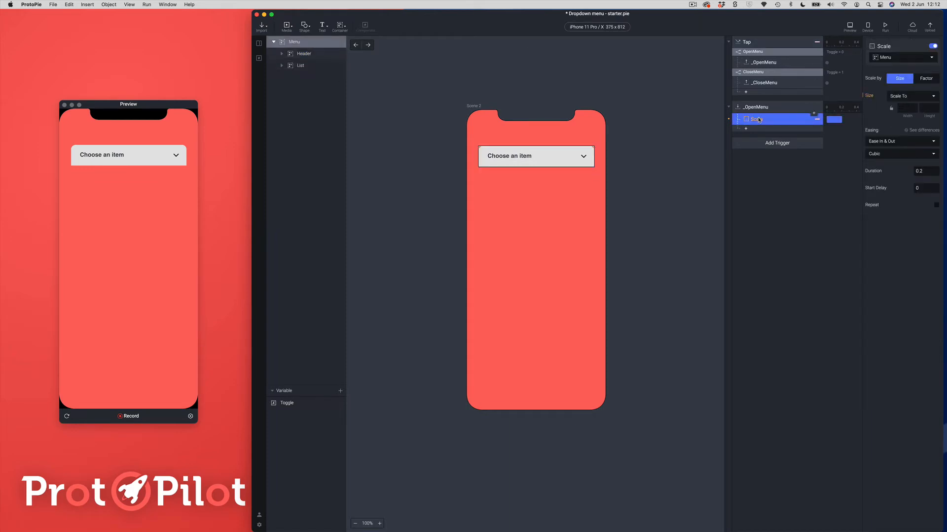
{"action": "left_click", "coordinate": [925, 108]}
{"action": "type", "text": "224"}
{"action": "key", "text": "Return"}
Step: Add an Opacity response to the _OpenMenu Receive trigger that brings the List layer's opacity to 100
{"action": "left_click", "coordinate": [745, 129]}
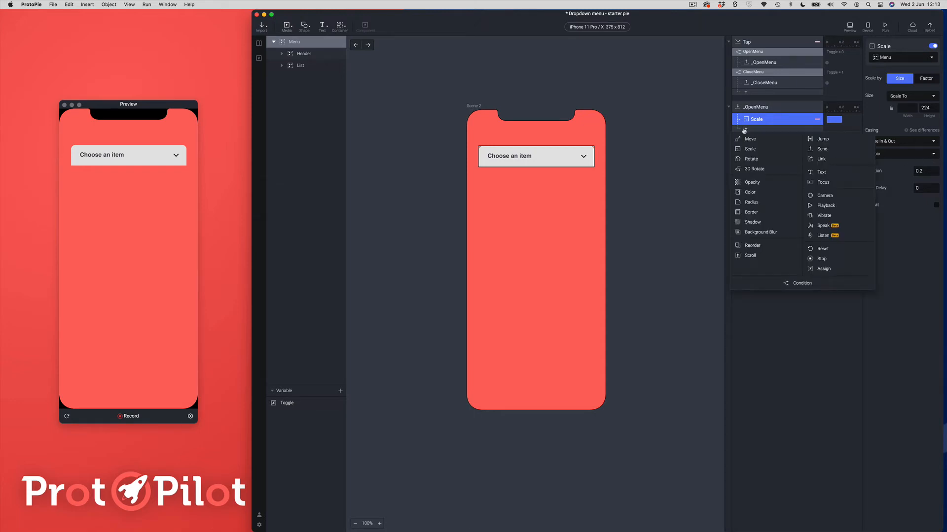
{"action": "left_click", "coordinate": [745, 182]}
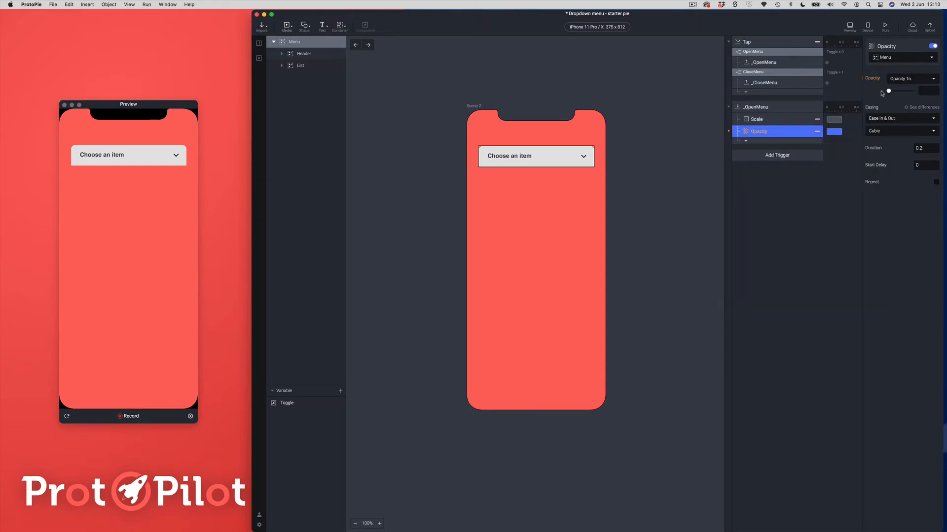
{"action": "left_click", "coordinate": [883, 58]}
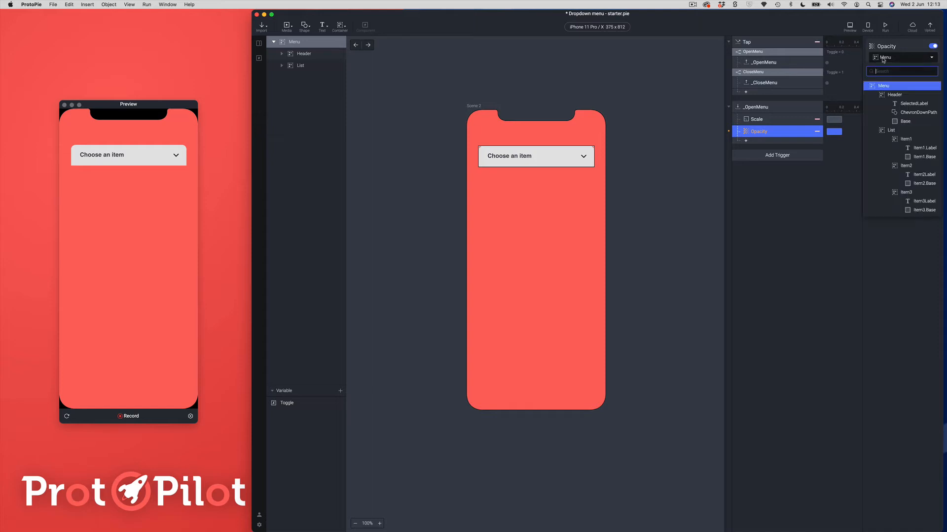
{"action": "left_click", "coordinate": [892, 131]}
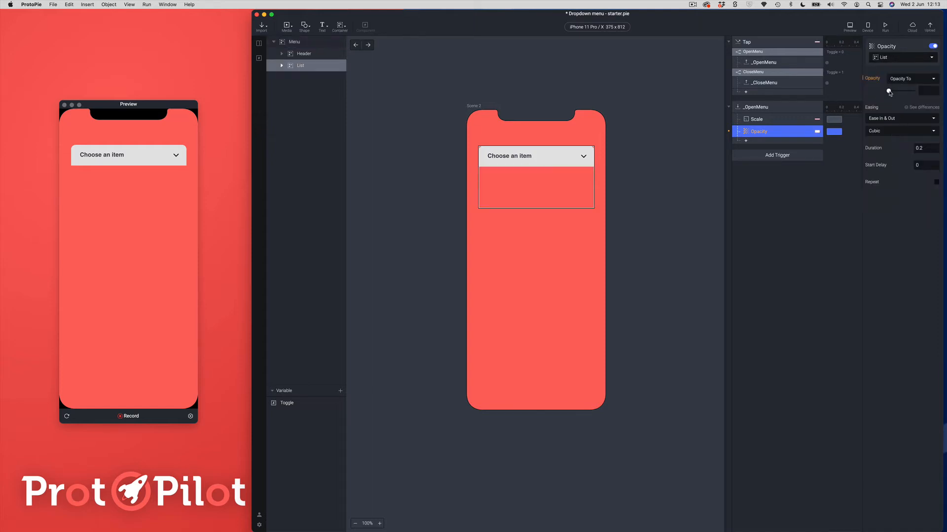
{"action": "left_click_drag", "start_coordinate": [889, 92], "coordinate": [913, 91]}
Step: Set the List Opacity response's duration to 0.1 and its start delay to 0.1
{"action": "left_click", "coordinate": [923, 149]}
{"action": "type", "text": "1"}
{"action": "key", "text": "Return"}
{"action": "left_click", "coordinate": [924, 166]}
{"action": "type", "text": ".1"}
{"action": "key", "text": "Return"}
Step: Add an Assign response to the _OpenMenu trigger that sets the Toggle variable to 1
{"action": "left_click", "coordinate": [746, 142]}
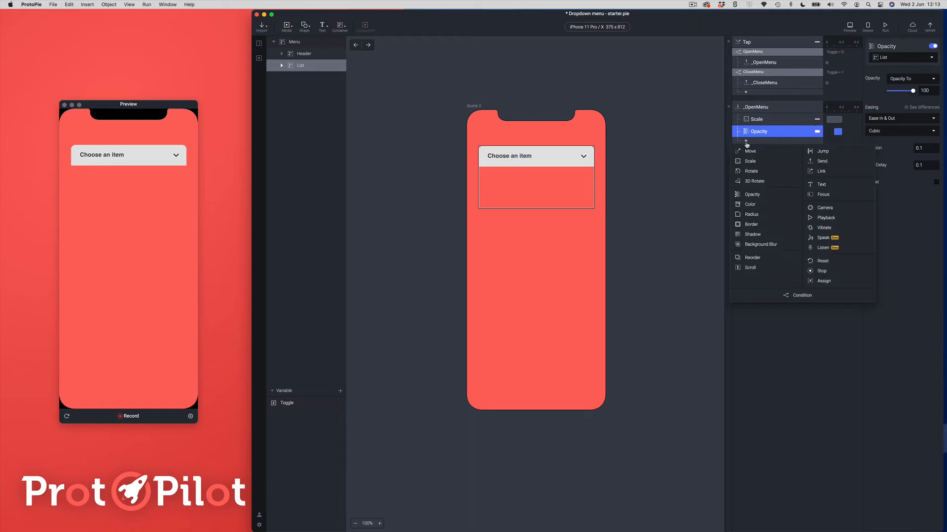
{"action": "left_click", "coordinate": [822, 281]}
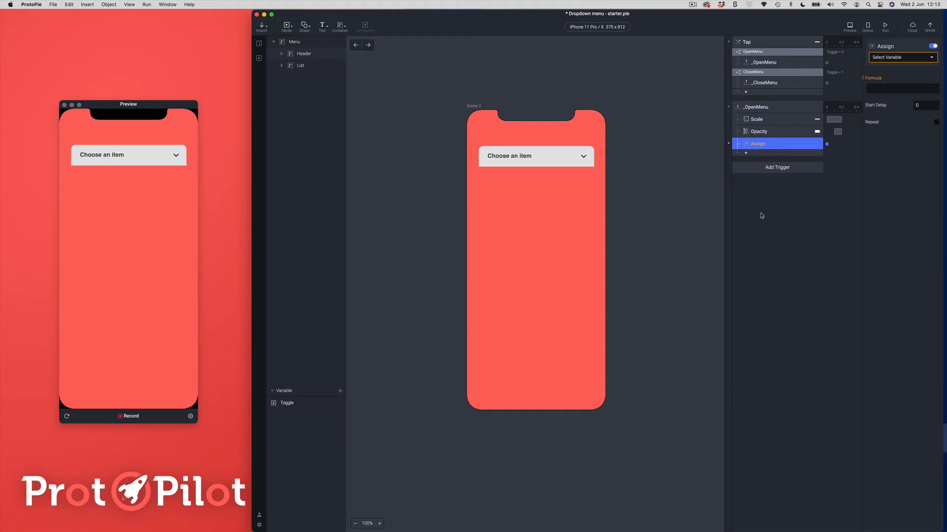
{"action": "left_click", "coordinate": [898, 58]}
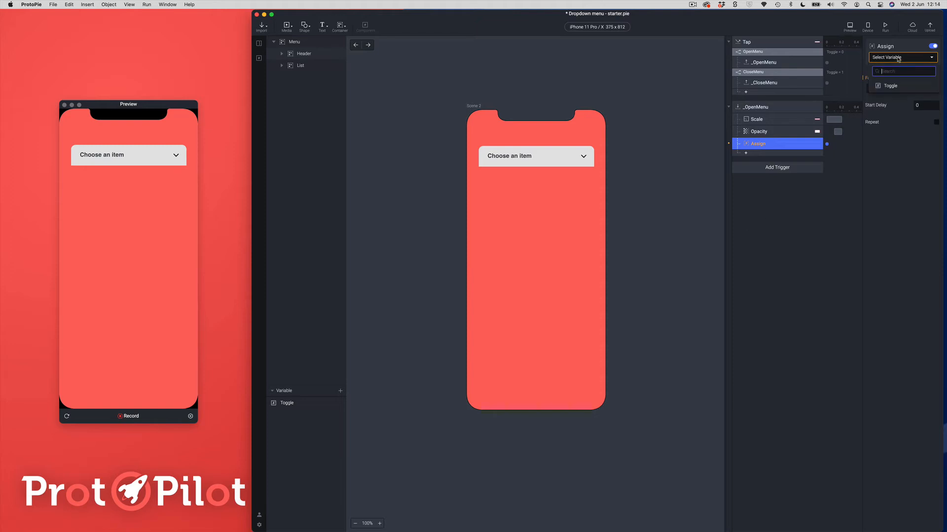
{"action": "left_click", "coordinate": [893, 87]}
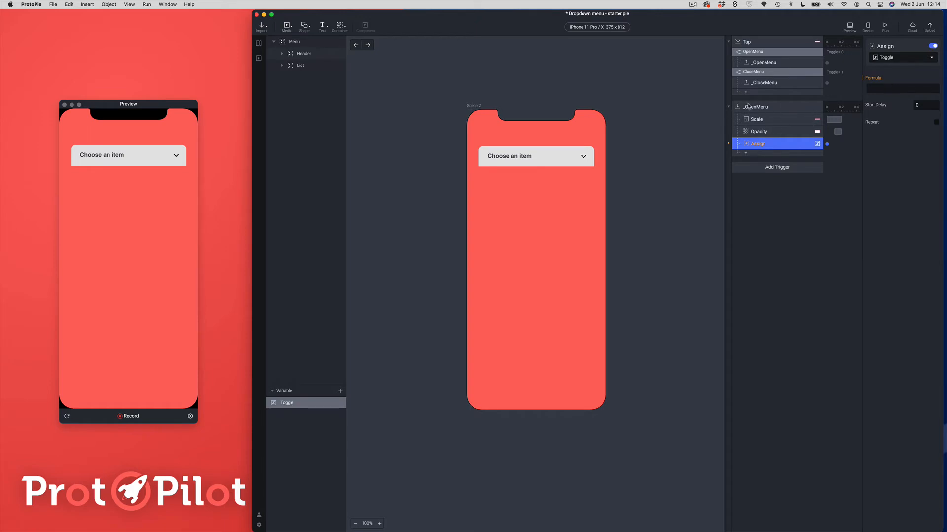
{"action": "left_click", "coordinate": [882, 86]}
{"action": "key", "text": "Return"}
Step: Test opening the menu twice by tapping its header in the preview, resetting the prototype after each try
{"action": "left_click_drag", "start_coordinate": [193, 104], "coordinate": [193, 96]}
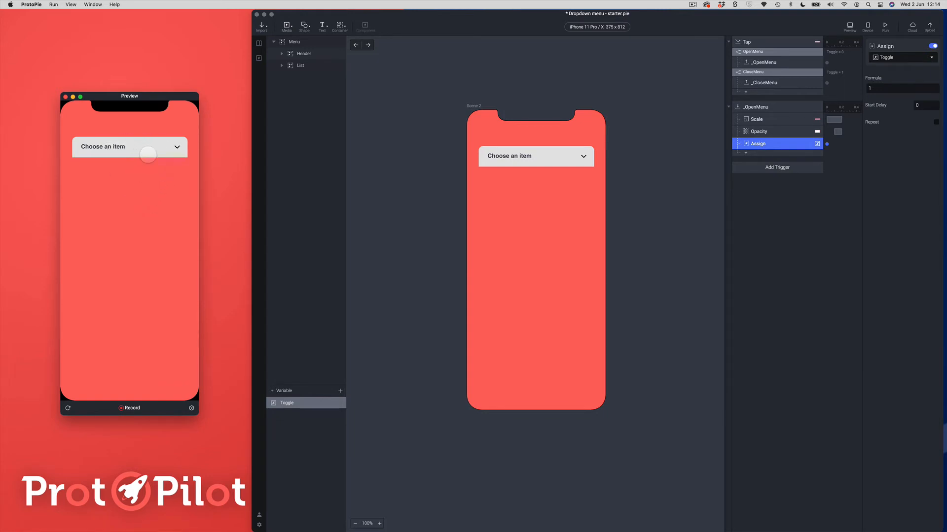
{"action": "left_click", "coordinate": [123, 147]}
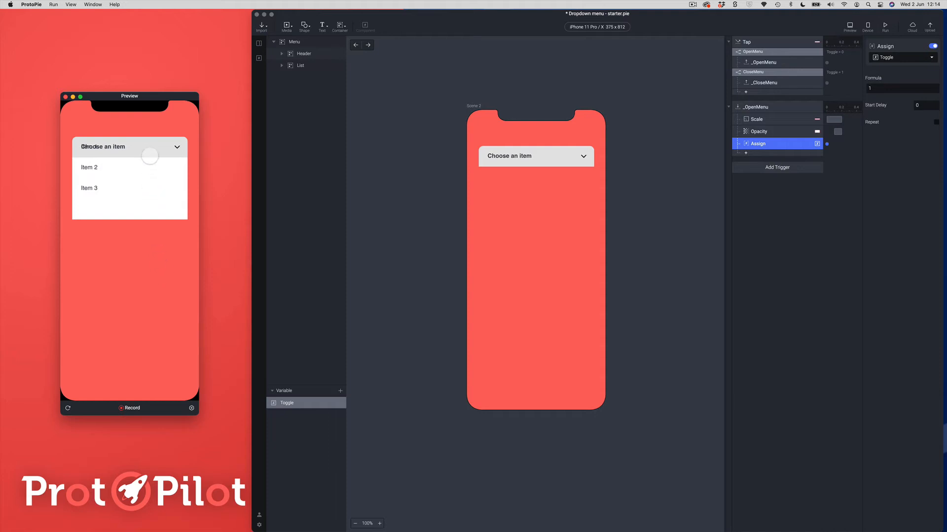
{"action": "left_click", "coordinate": [68, 408]}
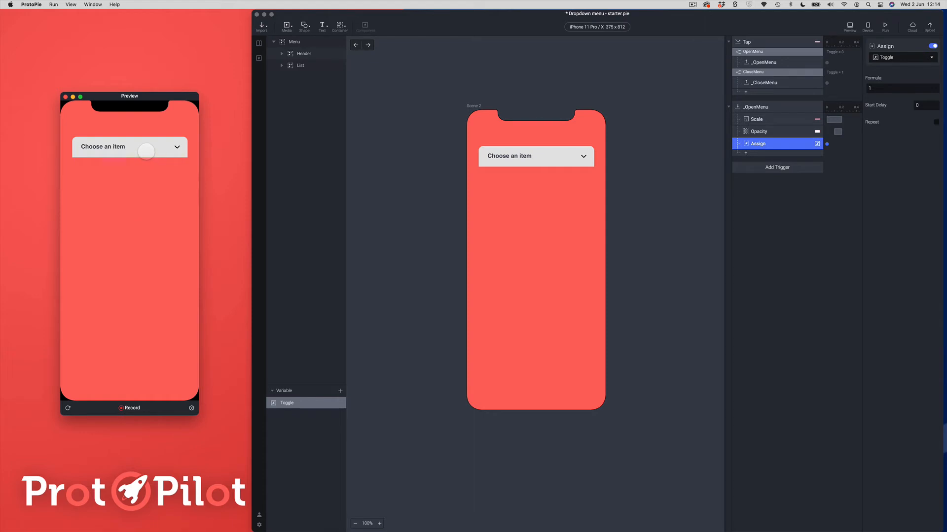
{"action": "left_click", "coordinate": [146, 152]}
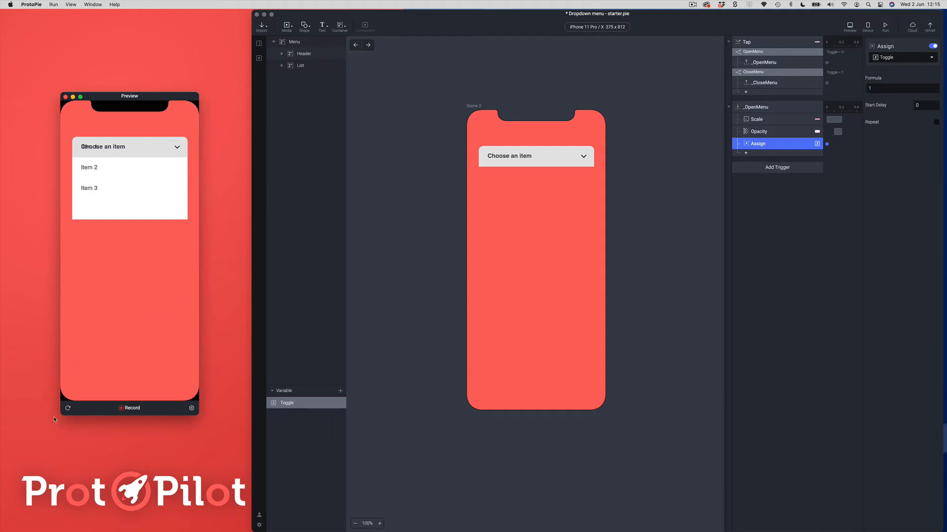
{"action": "left_click", "coordinate": [69, 409]}
{"action": "left_click", "coordinate": [664, 235]}
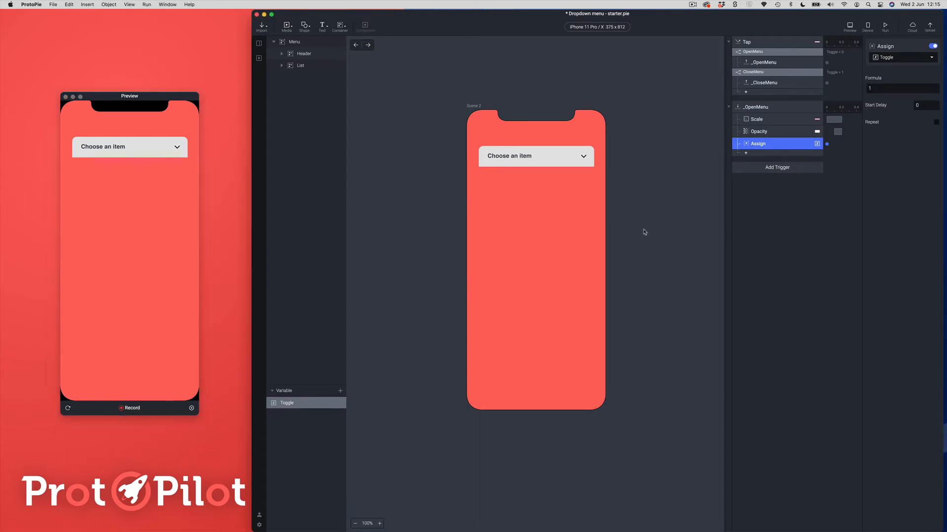
Step: Add a Rotate response to the _OpenMenu trigger that uses Rotate To 180 on the ChevronDownPath layer
{"action": "left_click", "coordinate": [746, 153]}
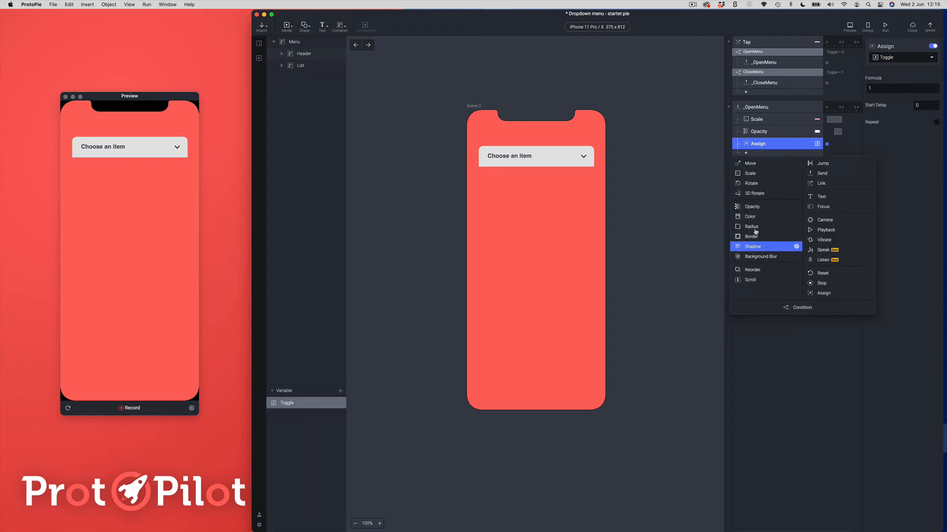
{"action": "left_click", "coordinate": [754, 184]}
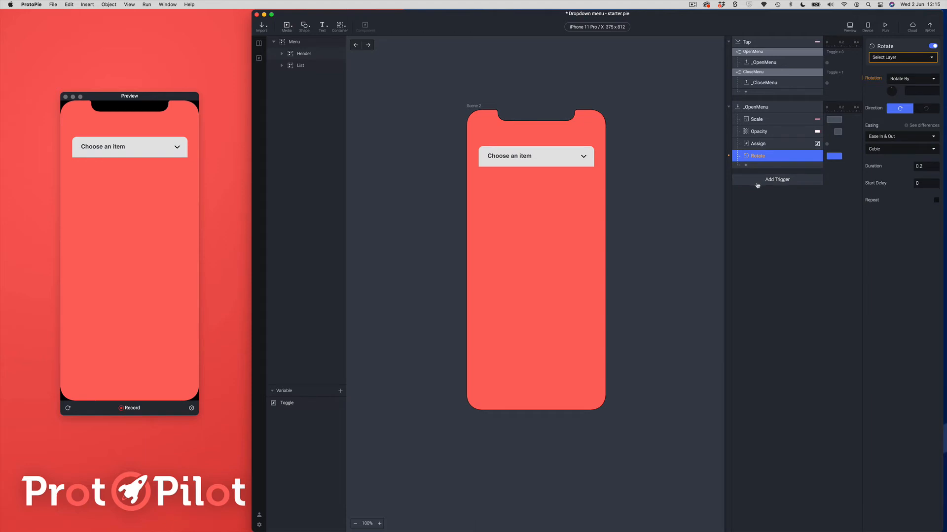
{"action": "left_click", "coordinate": [890, 60]}
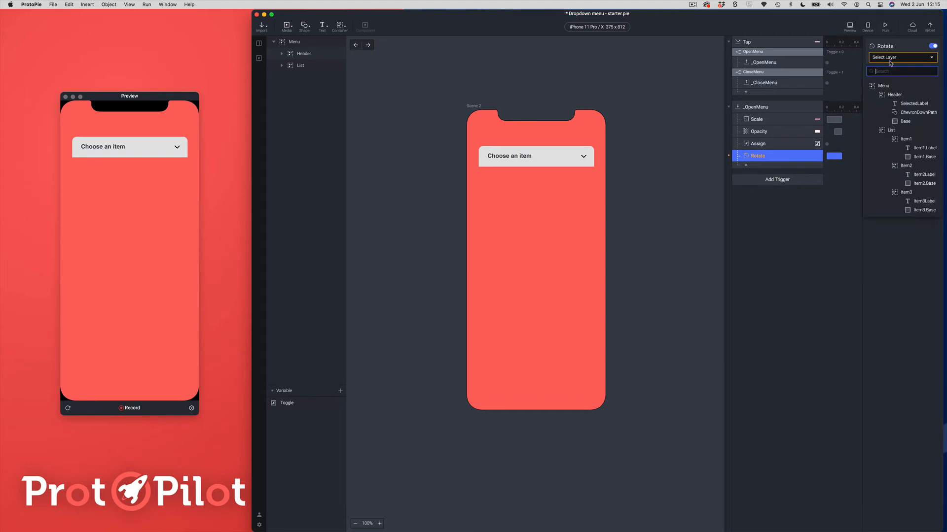
{"action": "left_click", "coordinate": [918, 112]}
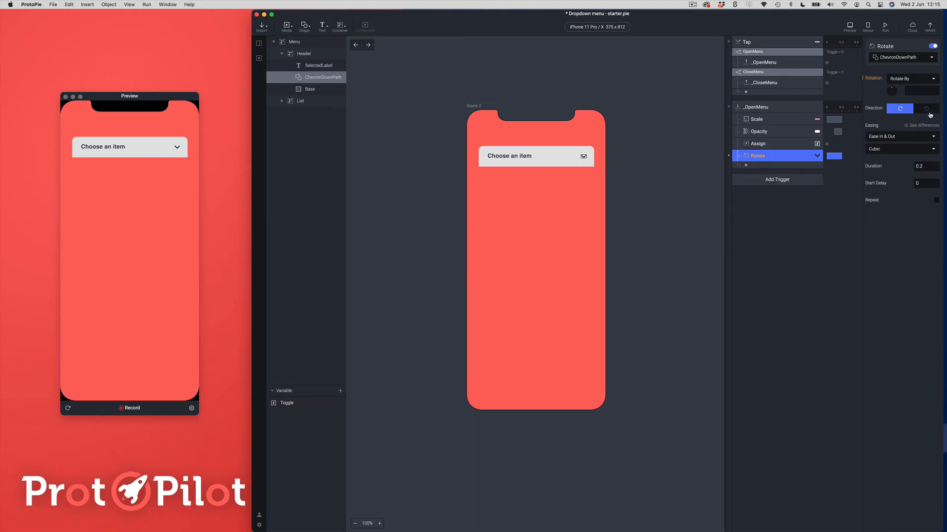
{"action": "left_click", "coordinate": [891, 78]}
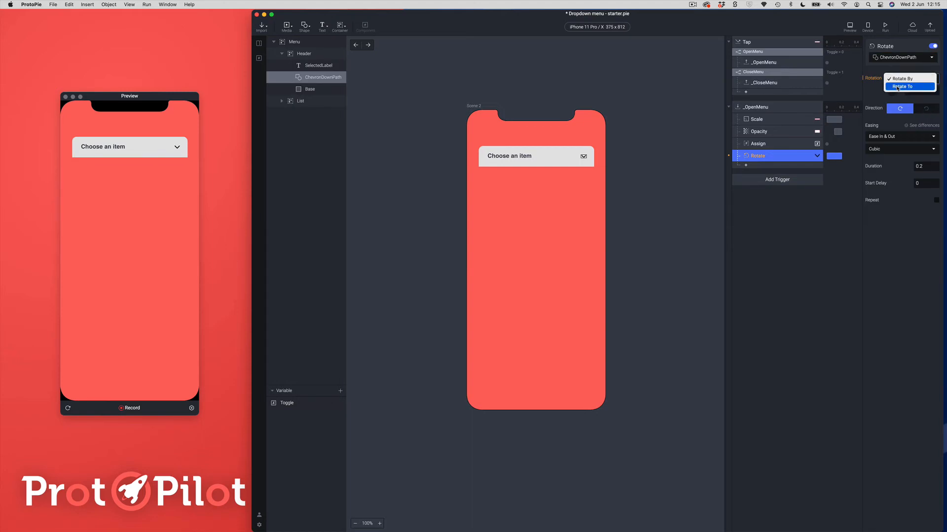
{"action": "left_click", "coordinate": [897, 89]}
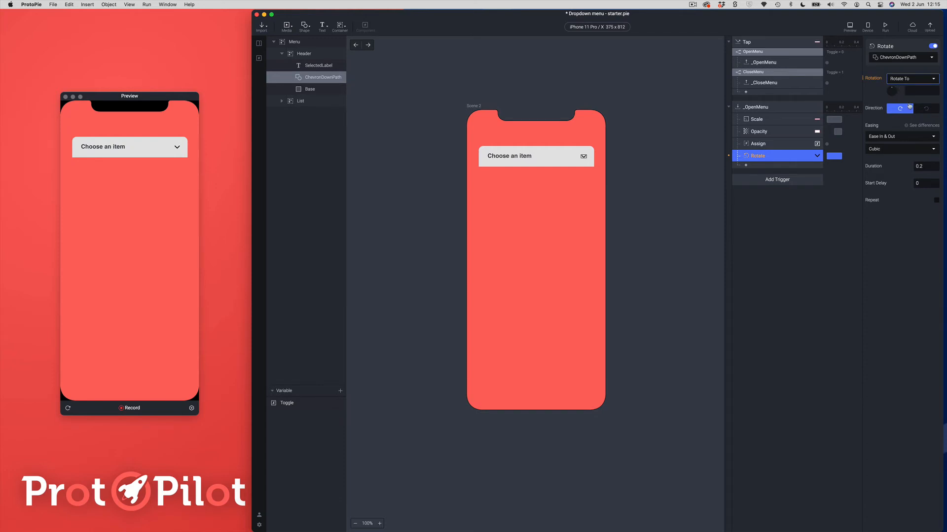
{"action": "left_click", "coordinate": [913, 91]}
{"action": "type", "text": "180"}
{"action": "key", "text": "Return"}
Step: Add a Move response to the _OpenMenu trigger, checking the List layer's position and setting its Move To Y to 56
{"action": "left_click", "coordinate": [749, 168]}
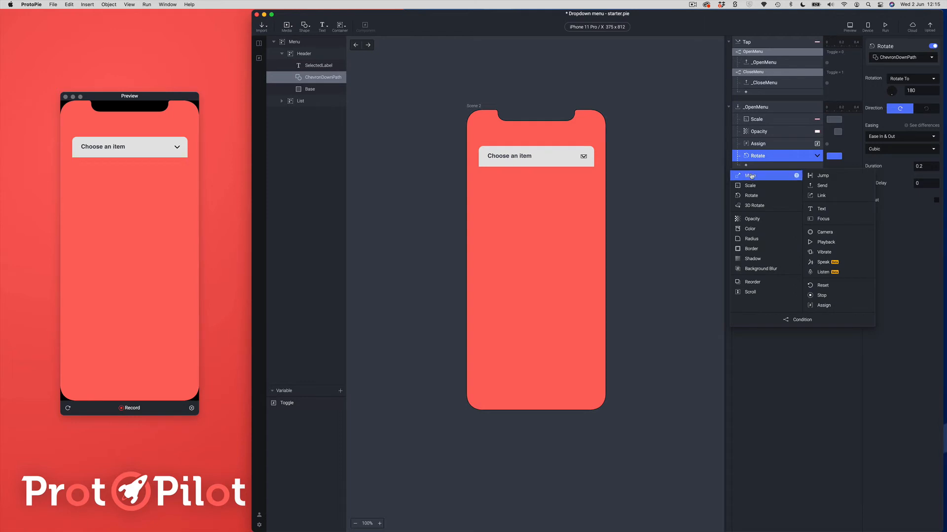
{"action": "left_click", "coordinate": [750, 176]}
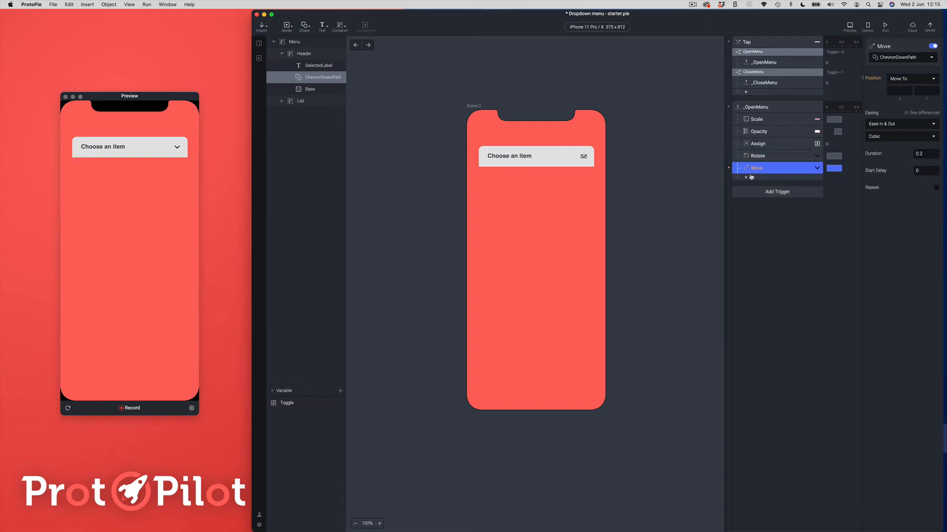
{"action": "left_click", "coordinate": [931, 57]}
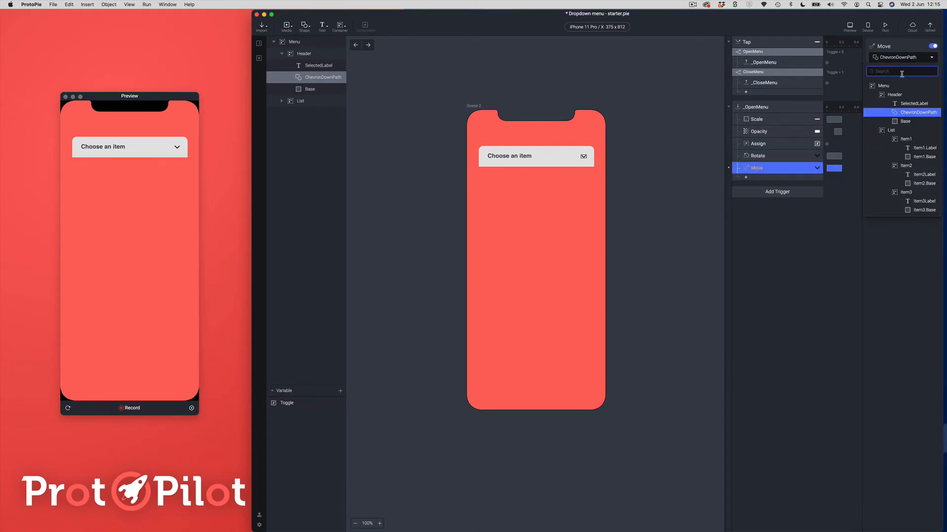
{"action": "left_click", "coordinate": [890, 130]}
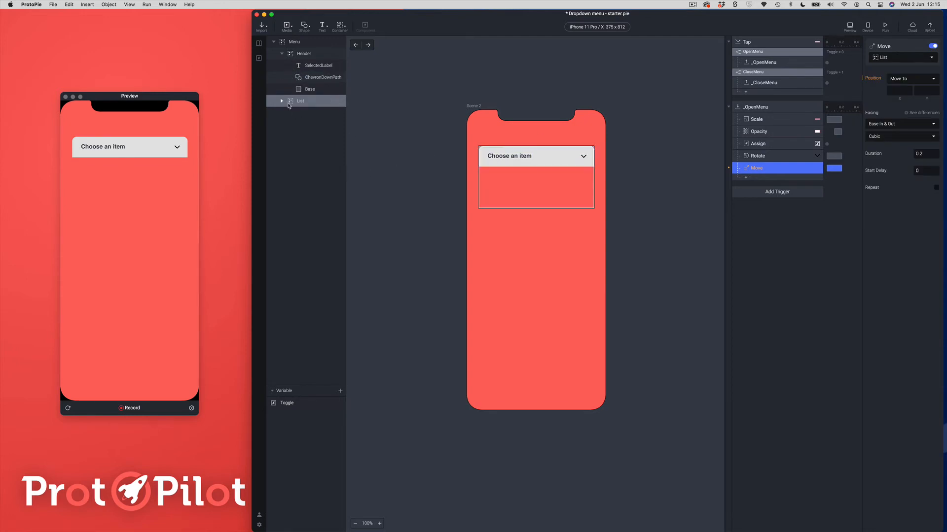
{"action": "left_click", "coordinate": [291, 104]}
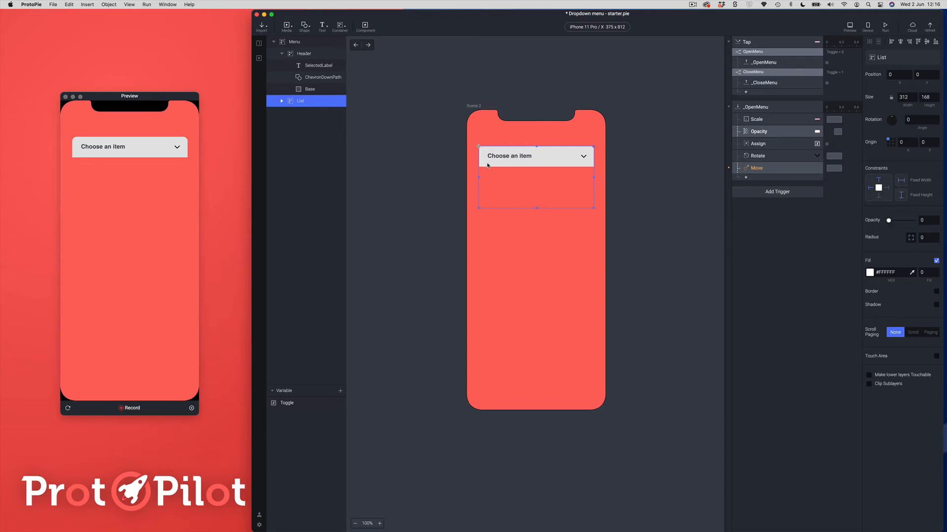
{"action": "left_click", "coordinate": [755, 169]}
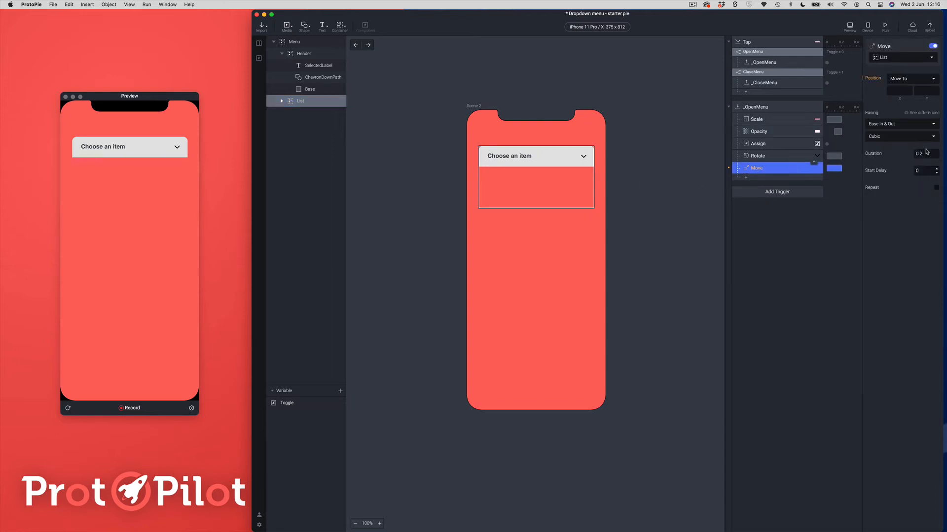
{"action": "left_click", "coordinate": [922, 90]}
{"action": "type", "text": "56"}
{"action": "key", "text": "Return"}
Step: Test the list's opening and the chevron's rotation by tapping the menu header in the preview
{"action": "left_click", "coordinate": [159, 239]}
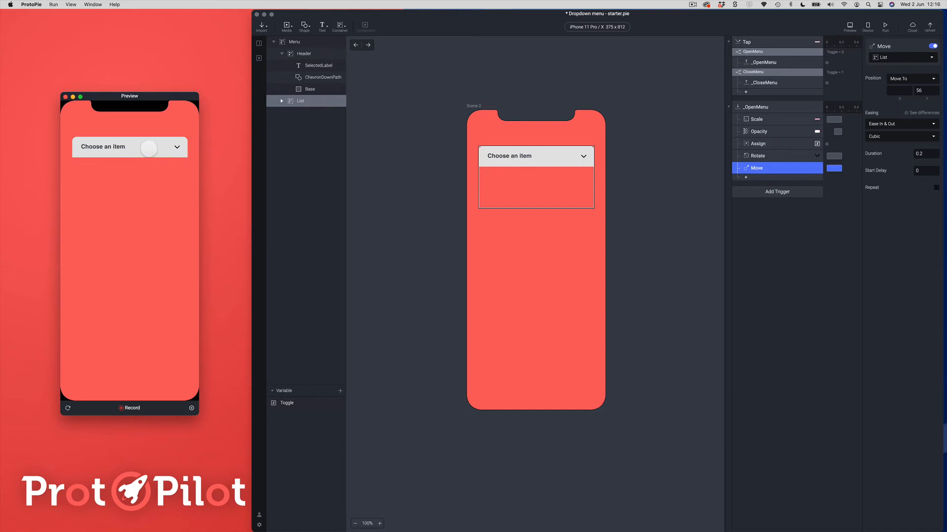
{"action": "left_click", "coordinate": [148, 148]}
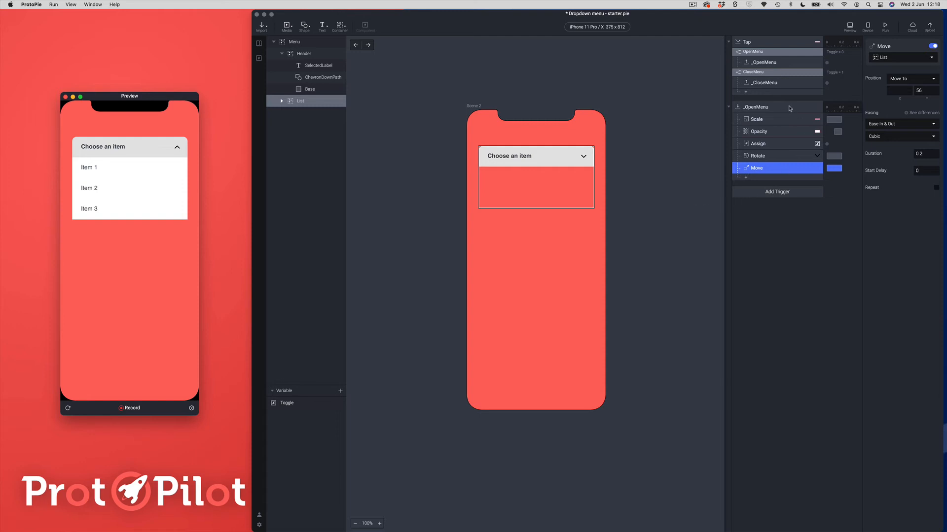
Step: Duplicate the _OpenMenu Receive trigger together with all its responses
{"action": "left_click", "coordinate": [761, 109]}
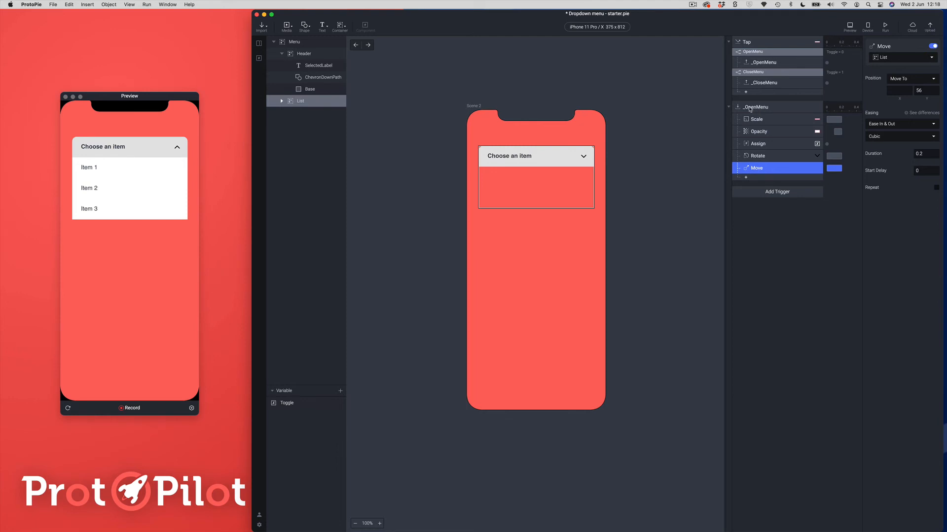
{"action": "left_click", "coordinate": [756, 108]}
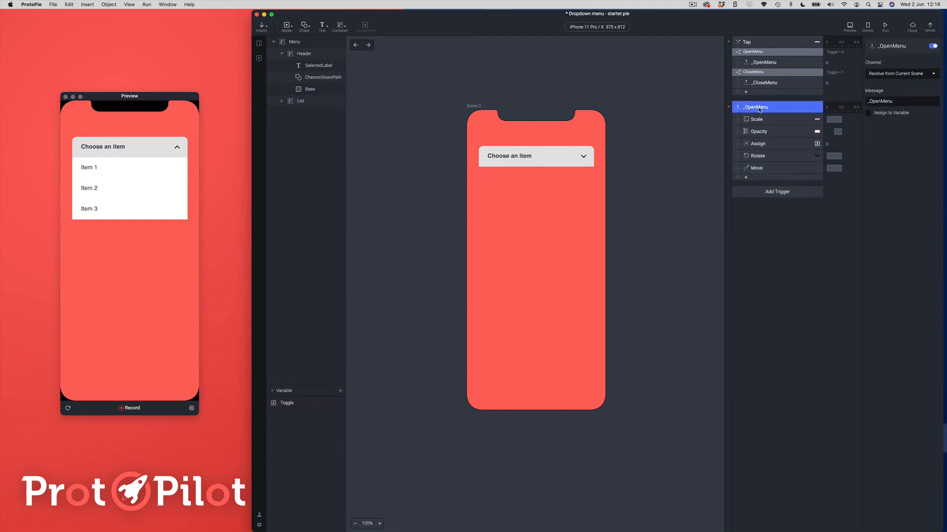
{"action": "key", "text": "super+d"}
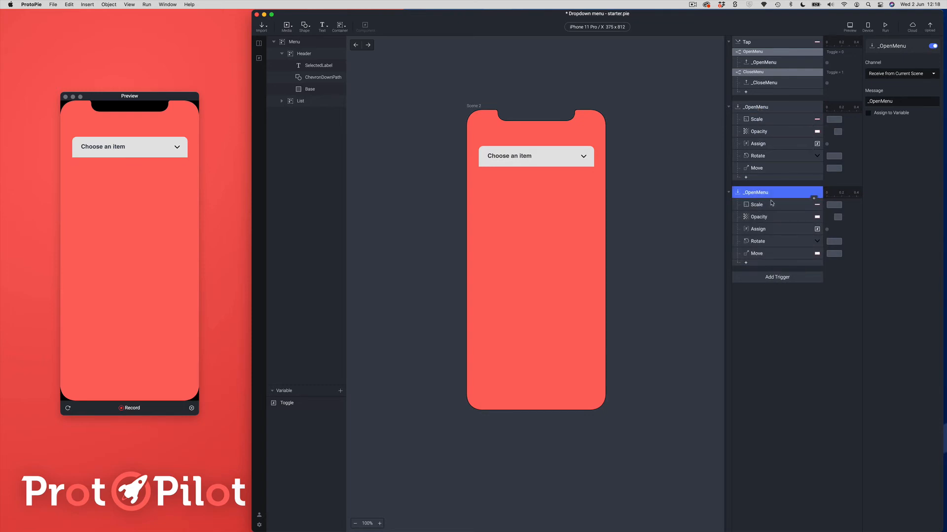
Step: Rename the duplicated Receive trigger _CloseMenu and set it to listen for the _CloseMenu message
{"action": "double_click", "coordinate": [756, 195]}
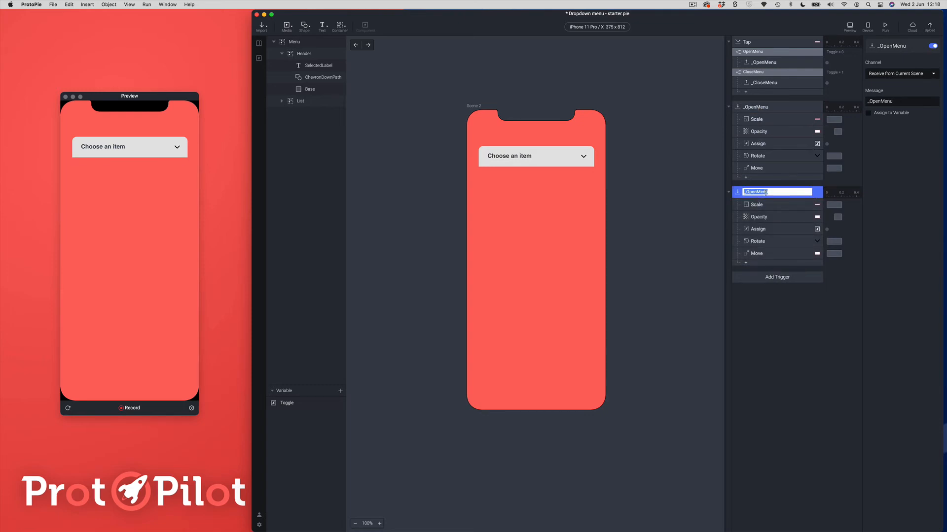
{"action": "left_click", "coordinate": [755, 196]}
{"action": "key", "text": "BackSpace"}
{"action": "key", "text": "BackSpace"}
{"action": "key", "text": "BackSpace"}
{"action": "key", "text": "BackSpace"}
{"action": "type", "text": "Close"}
{"action": "key", "text": "Return"}
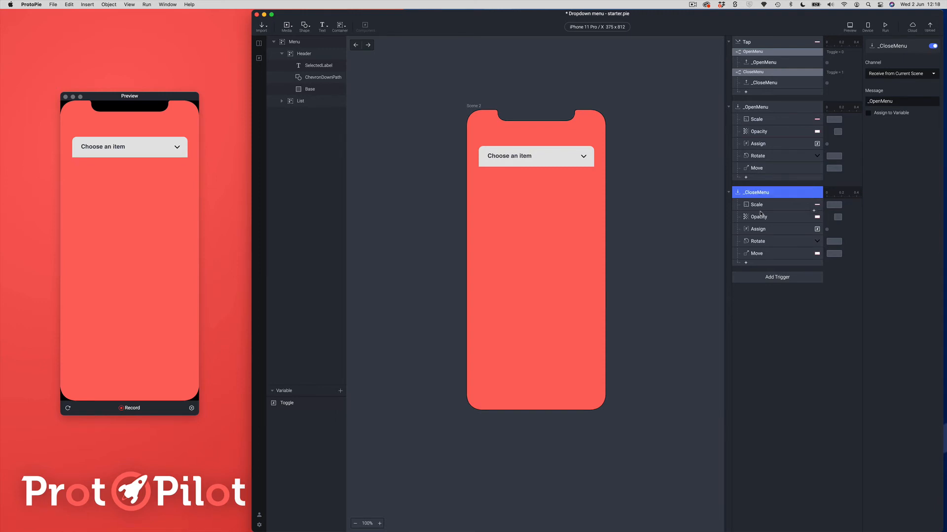
{"action": "left_click", "coordinate": [882, 101]}
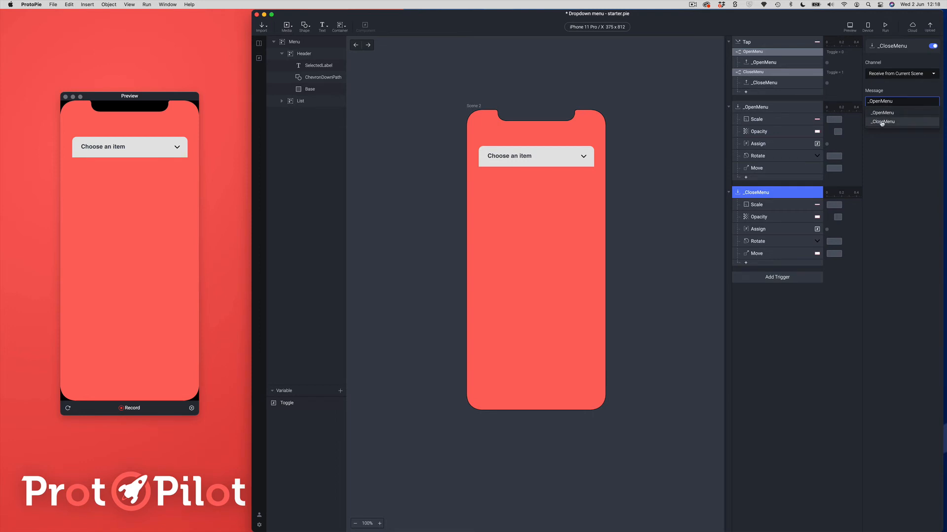
{"action": "left_click", "coordinate": [882, 122]}
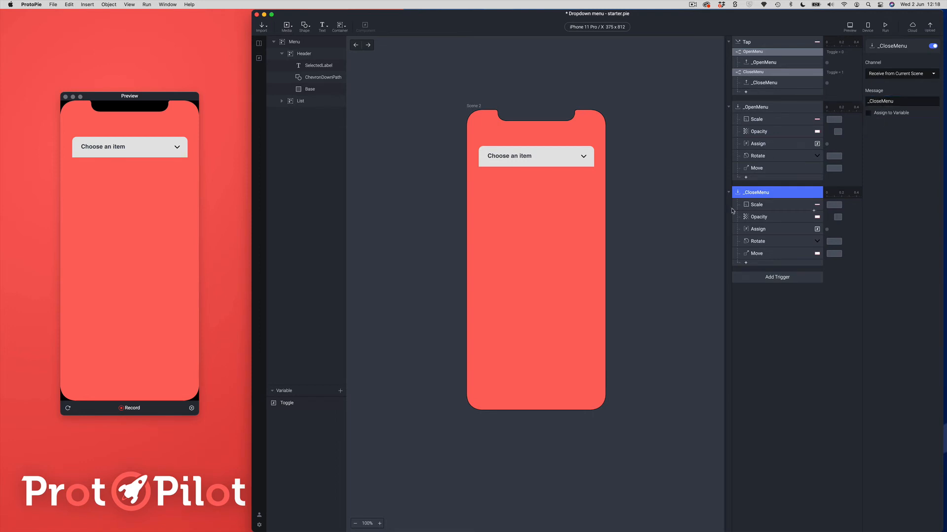
Step: Set the Scale To height of the Menu layer in the _CloseMenu trigger to 56
{"action": "left_click", "coordinate": [757, 205]}
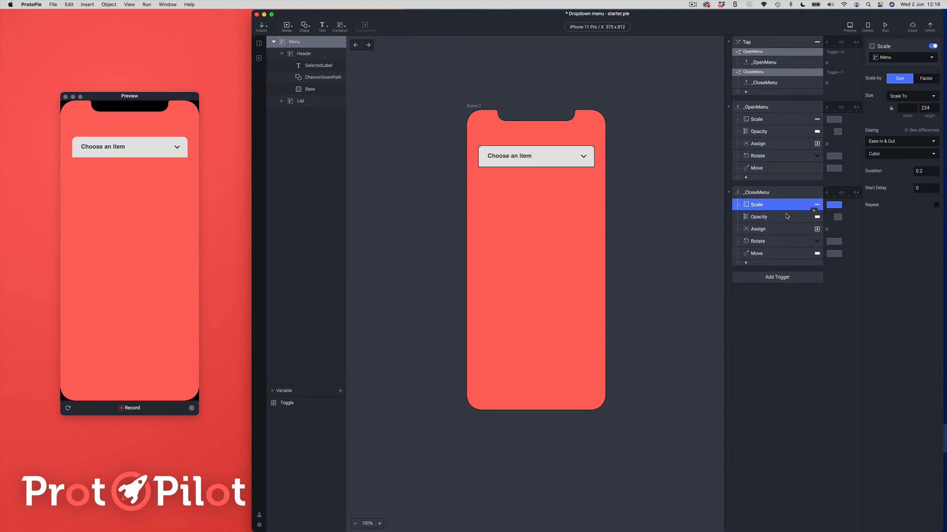
{"action": "left_click", "coordinate": [930, 108]}
{"action": "type", "text": "56"}
{"action": "key", "text": "Return"}
Step: Set the List layer's Opacity response in the _CloseMenu trigger to 0 with a start delay of 0
{"action": "left_click", "coordinate": [757, 217]}
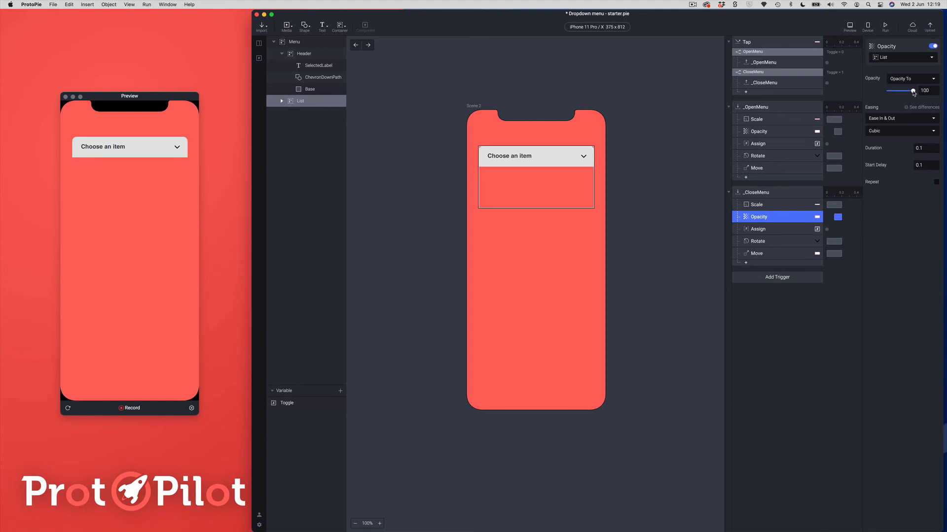
{"action": "left_click_drag", "start_coordinate": [913, 93], "coordinate": [881, 91]}
{"action": "left_click", "coordinate": [920, 166]}
{"action": "type", "text": "0"}
{"action": "key", "text": "Return"}
Step: Change the Toggle variable's formula in the _CloseMenu trigger's Assign response
{"action": "left_click", "coordinate": [762, 230]}
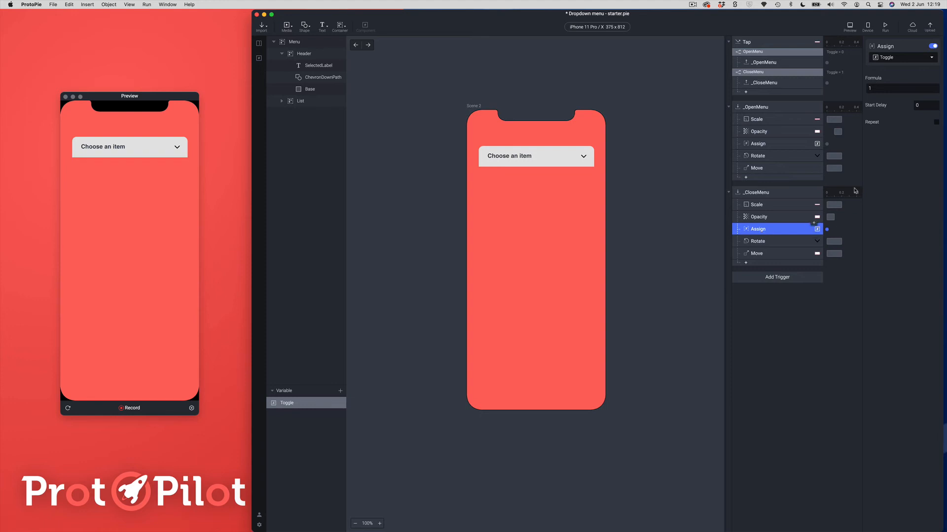
{"action": "left_click", "coordinate": [866, 89]}
{"action": "key", "text": "Return"}
Step: Set the chevron's Rotate To in the _CloseMenu trigger to 0 with a counterclockwise direction
{"action": "left_click", "coordinate": [762, 241]}
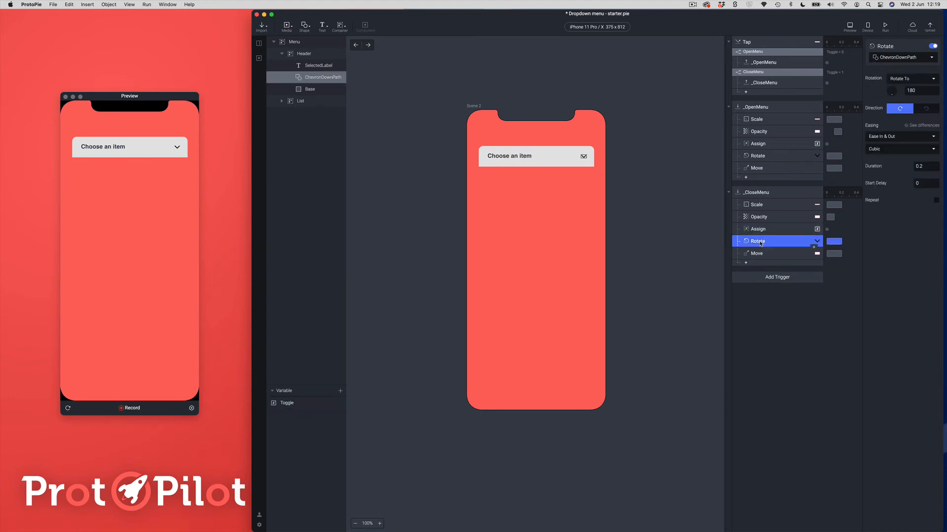
{"action": "left_click", "coordinate": [905, 90]}
{"action": "type", "text": "0"}
{"action": "left_click", "coordinate": [926, 109]}
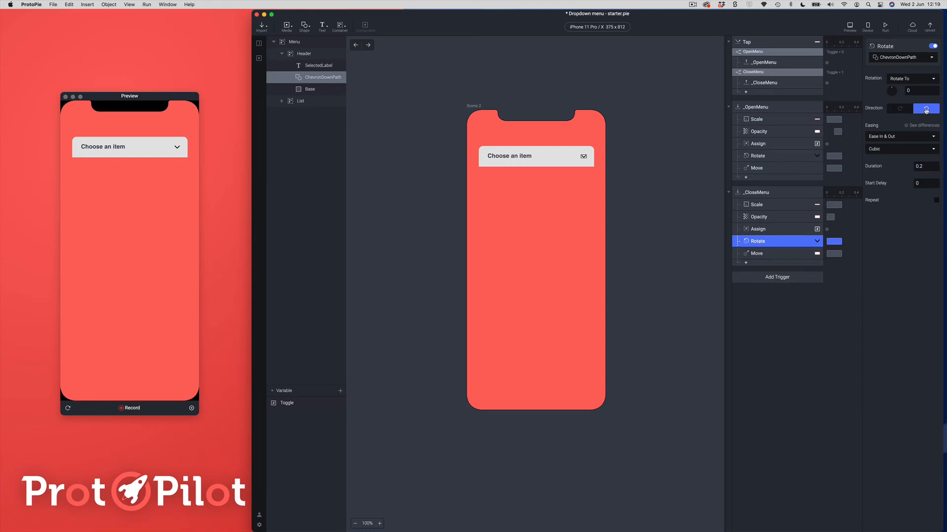
Step: Set the List layer's Move To Y position in the _CloseMenu trigger to 0
{"action": "left_click", "coordinate": [759, 255]}
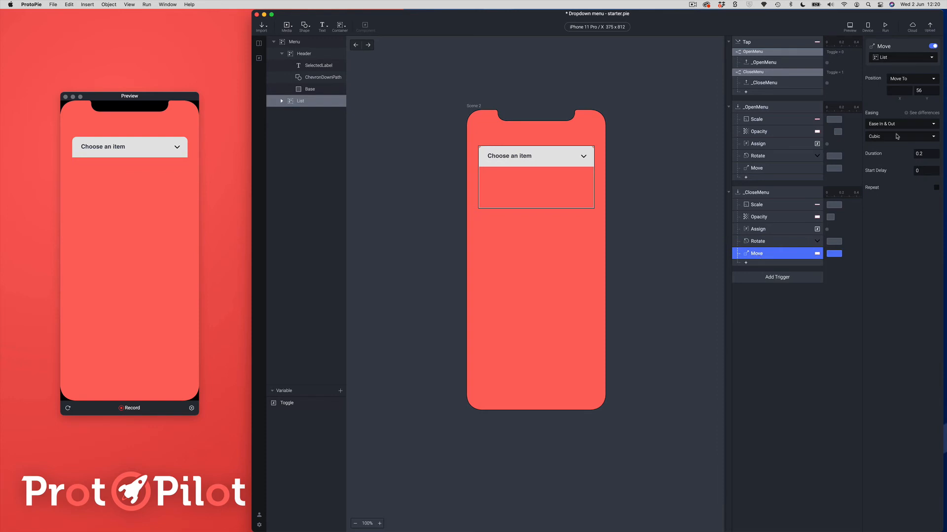
{"action": "left_click", "coordinate": [913, 92]}
{"action": "type", "text": "0"}
{"action": "key", "text": "Return"}
Step: Test opening and closing the dropdown repeatedly by tapping its header in the preview
{"action": "left_click", "coordinate": [129, 242]}
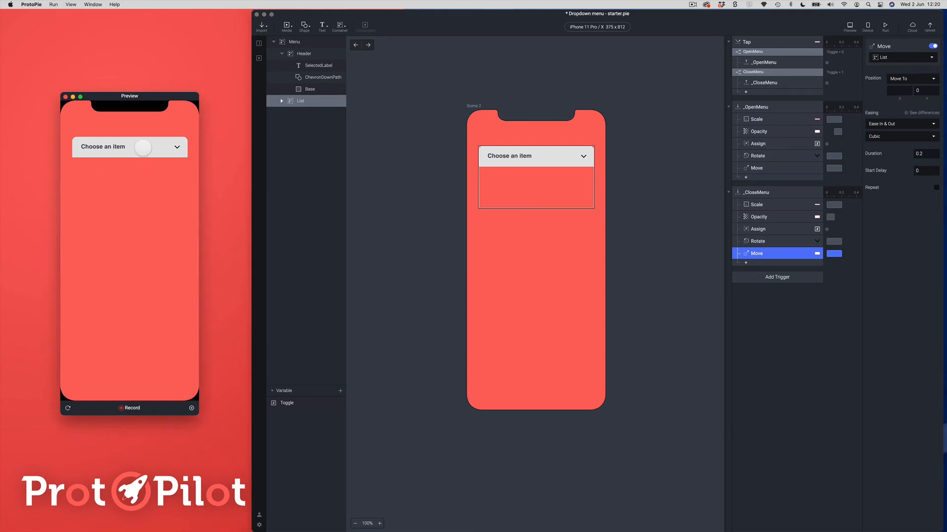
{"action": "left_click", "coordinate": [117, 149]}
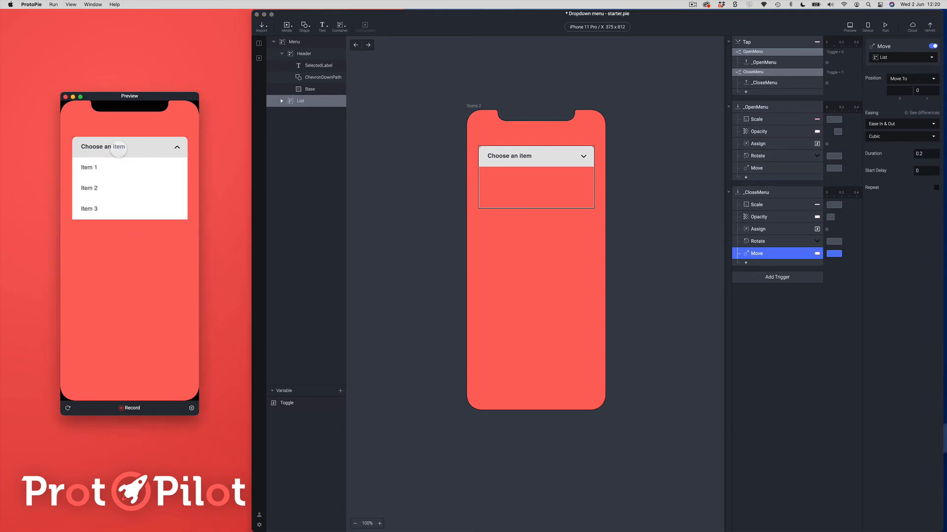
{"action": "left_click", "coordinate": [118, 149]}
{"action": "left_click", "coordinate": [118, 149]}
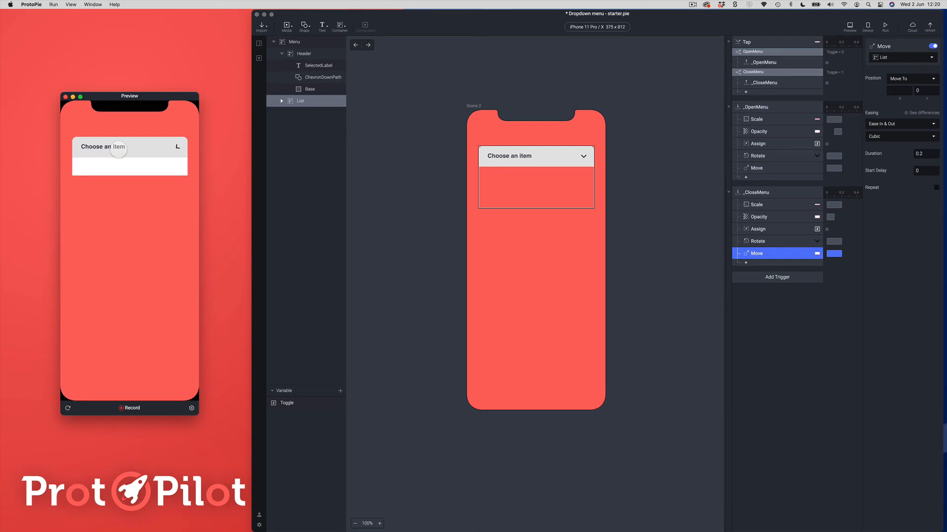
{"action": "left_click", "coordinate": [118, 149]}
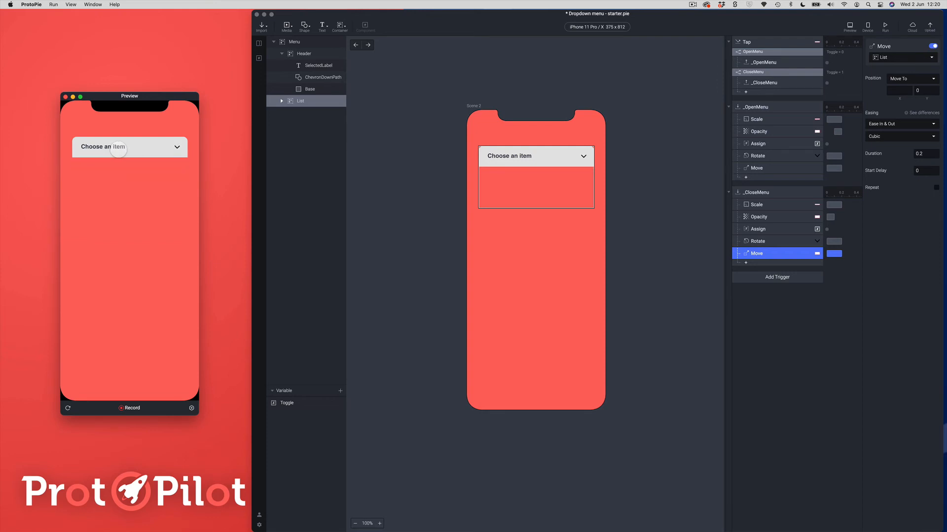
{"action": "left_click", "coordinate": [118, 149]}
{"action": "left_click", "coordinate": [116, 151]}
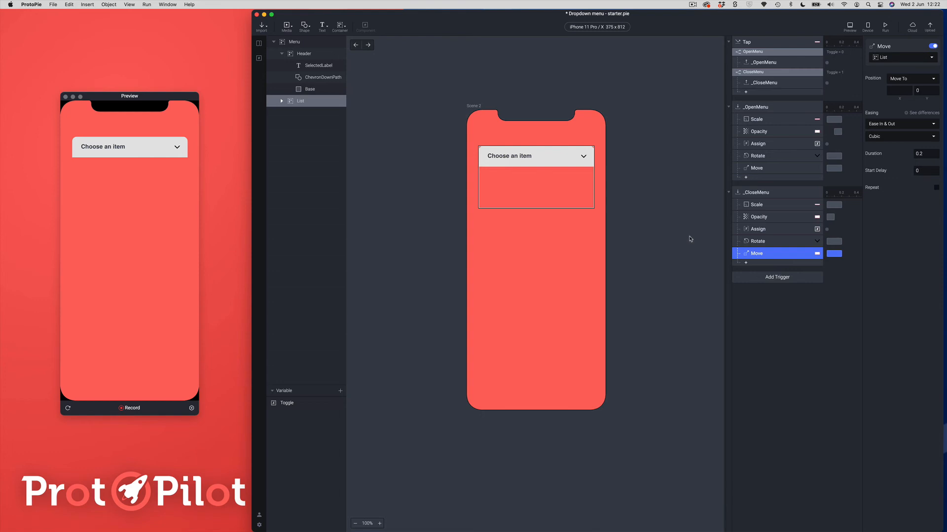
Step: Add a Touch Down trigger and assign it to the Item1 layer
{"action": "left_click", "coordinate": [772, 279]}
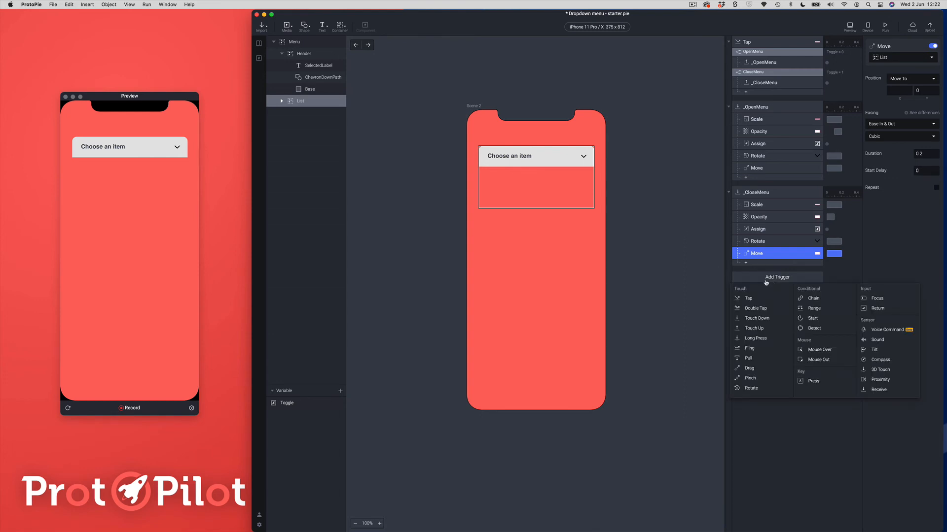
{"action": "left_click", "coordinate": [756, 318]}
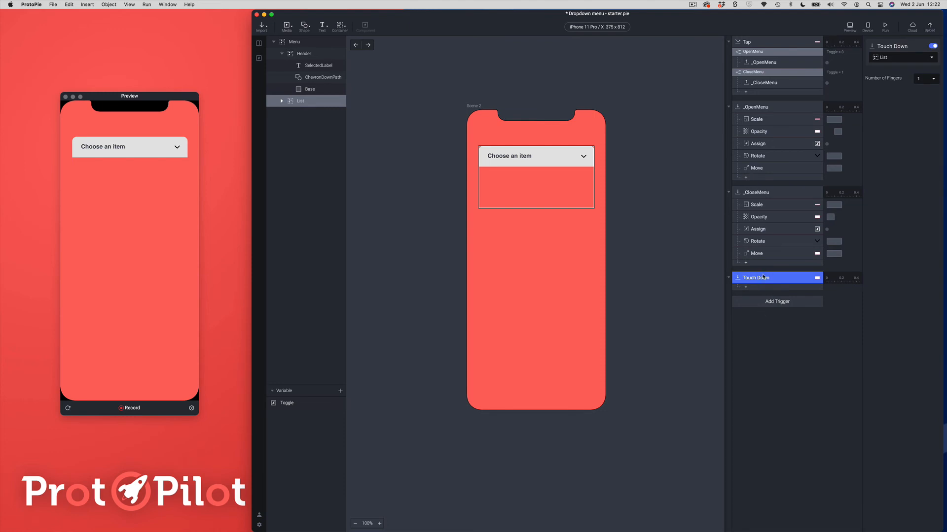
{"action": "left_click", "coordinate": [882, 58]}
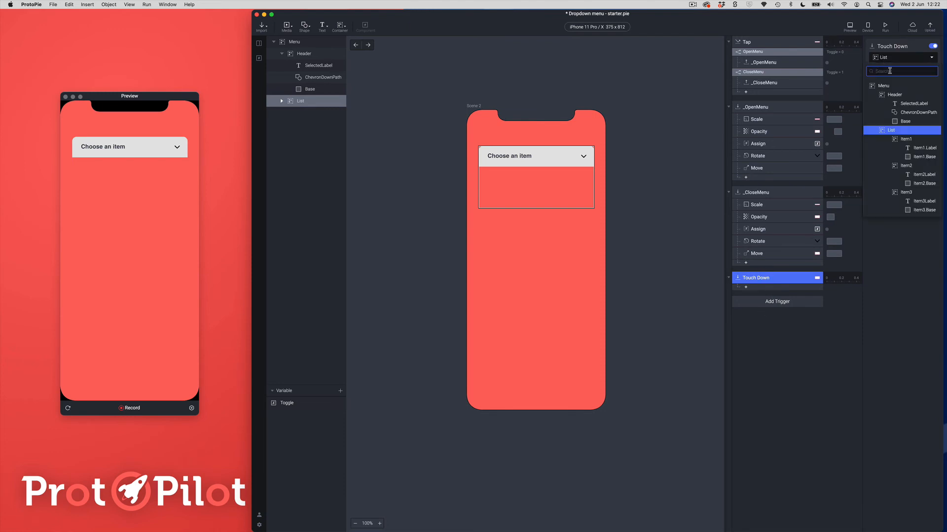
{"action": "left_click", "coordinate": [897, 140]}
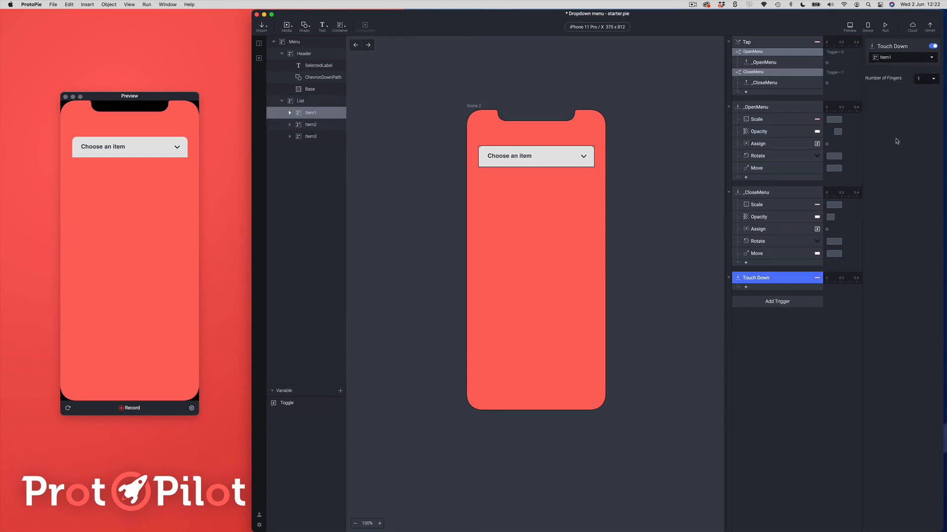
Step: Add an Opacity response for Item1.Base to the Touch Down trigger, with opacity 100 and duration 0
{"action": "left_click", "coordinate": [748, 287]}
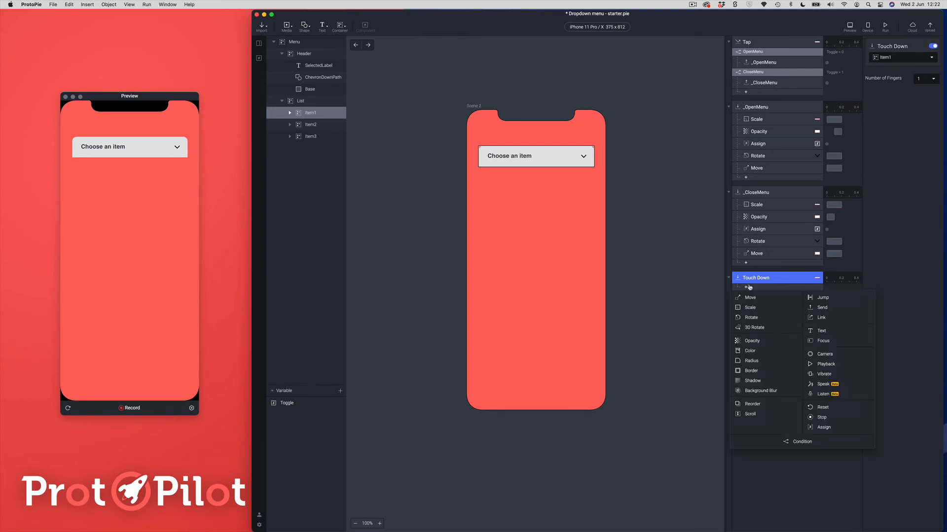
{"action": "left_click", "coordinate": [754, 341]}
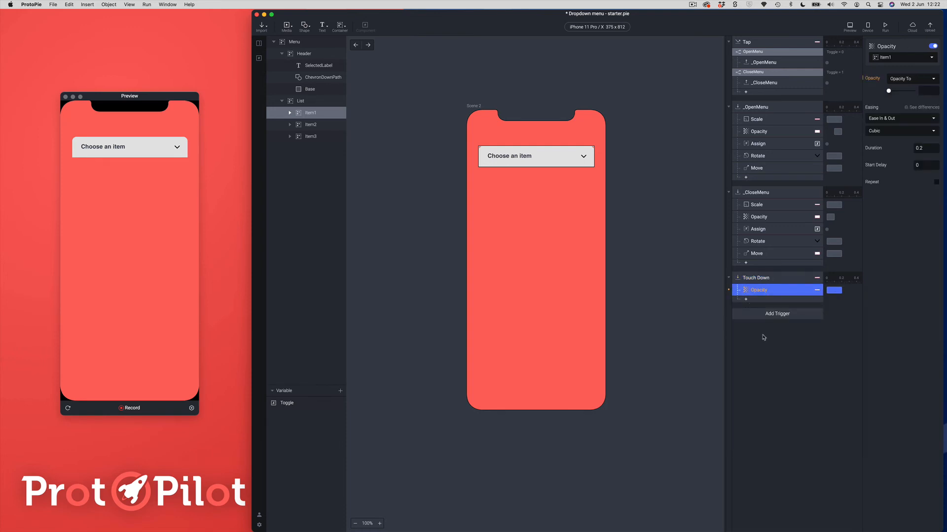
{"action": "left_click", "coordinate": [891, 59]}
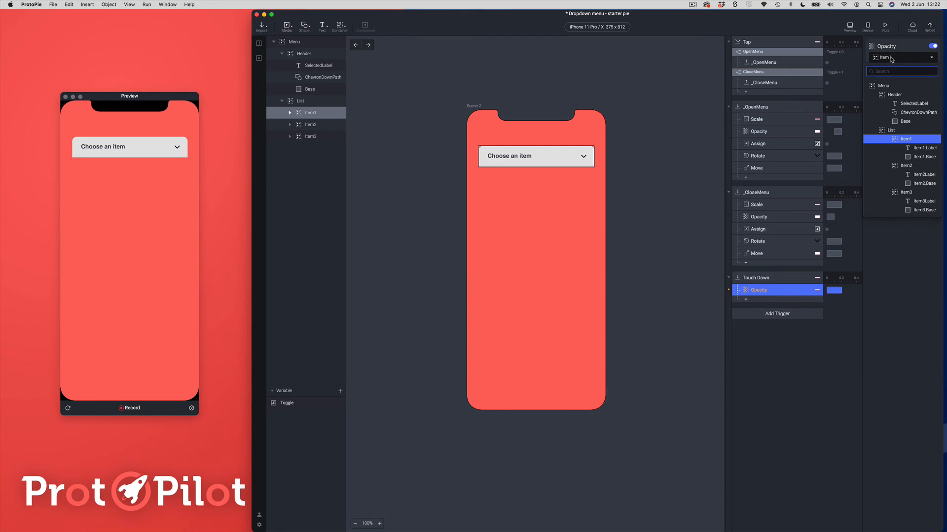
{"action": "left_click", "coordinate": [917, 157]}
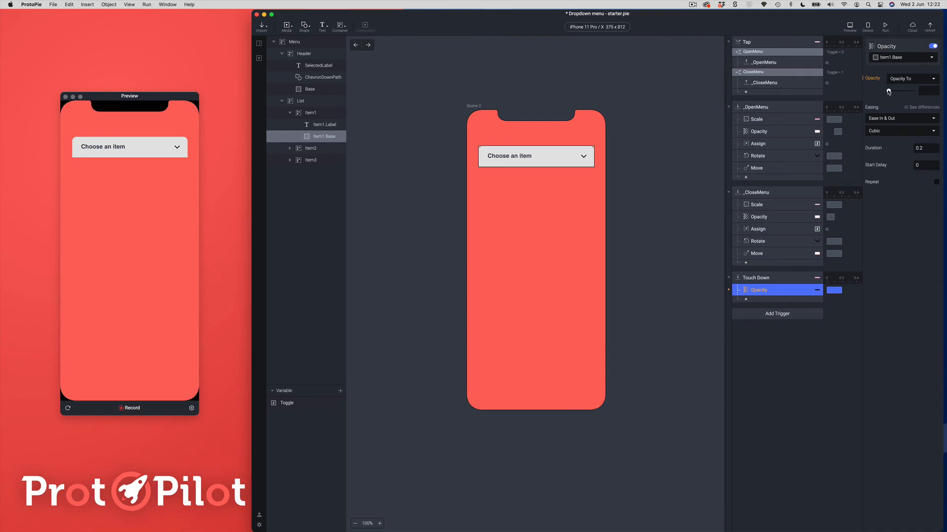
{"action": "left_click_drag", "start_coordinate": [889, 92], "coordinate": [915, 91]}
{"action": "left_click", "coordinate": [914, 149]}
{"action": "type", "text": "0"}
{"action": "key", "text": "Return"}
Step: Add a Touch Up trigger and assign it to the Item1 layer
{"action": "left_click", "coordinate": [766, 314]}
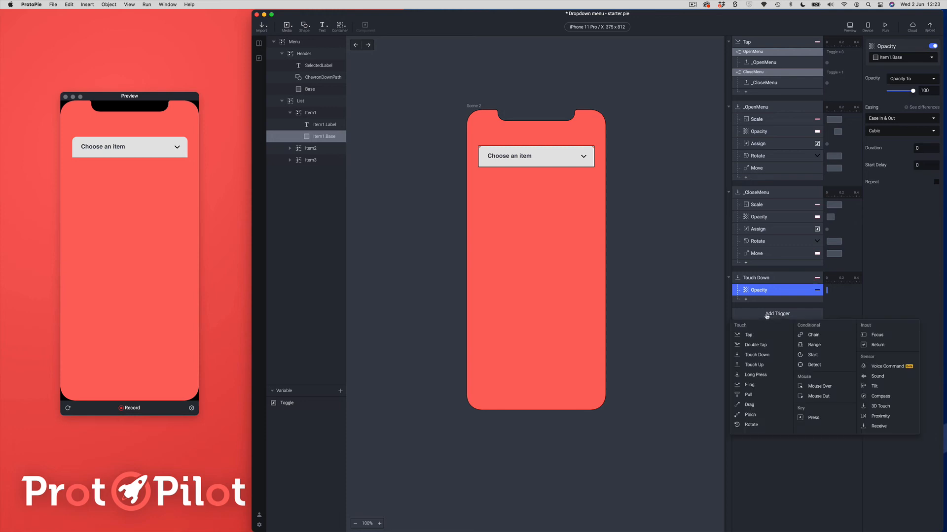
{"action": "left_click", "coordinate": [750, 366]}
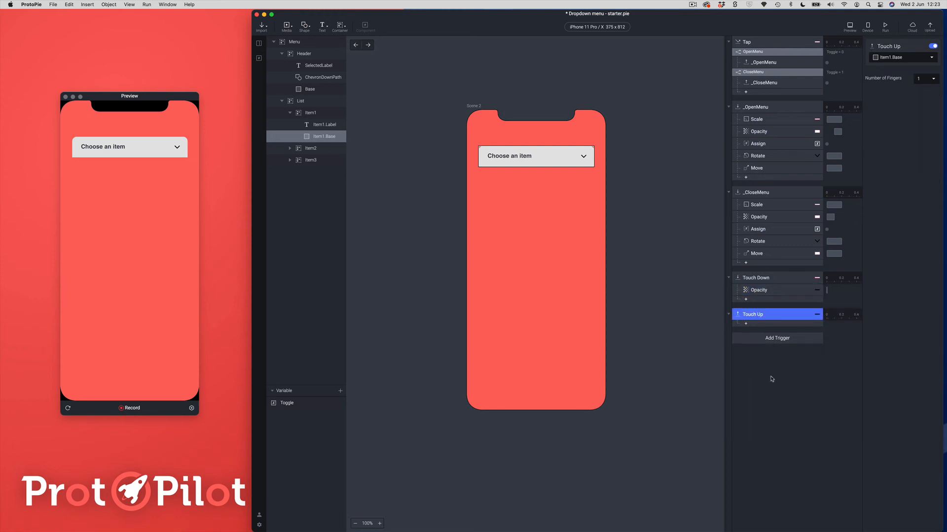
{"action": "left_click", "coordinate": [886, 59]}
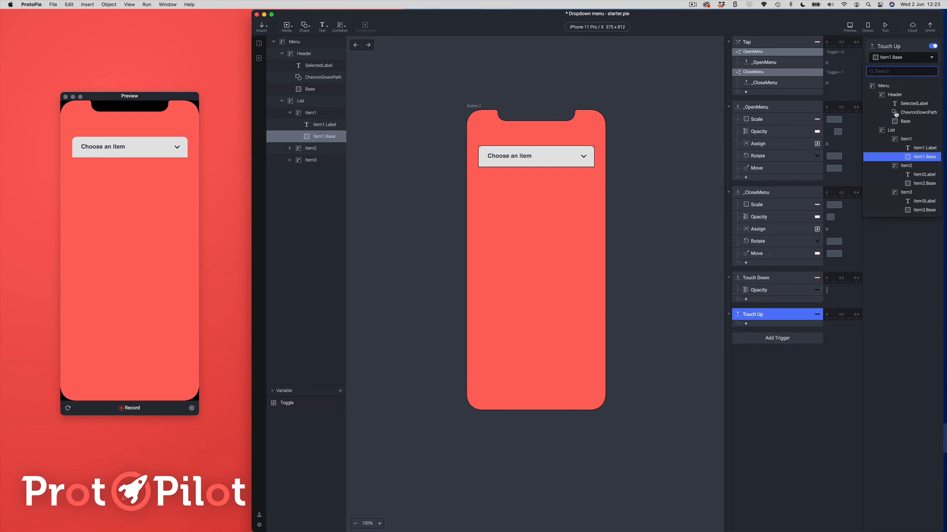
{"action": "left_click", "coordinate": [901, 140]}
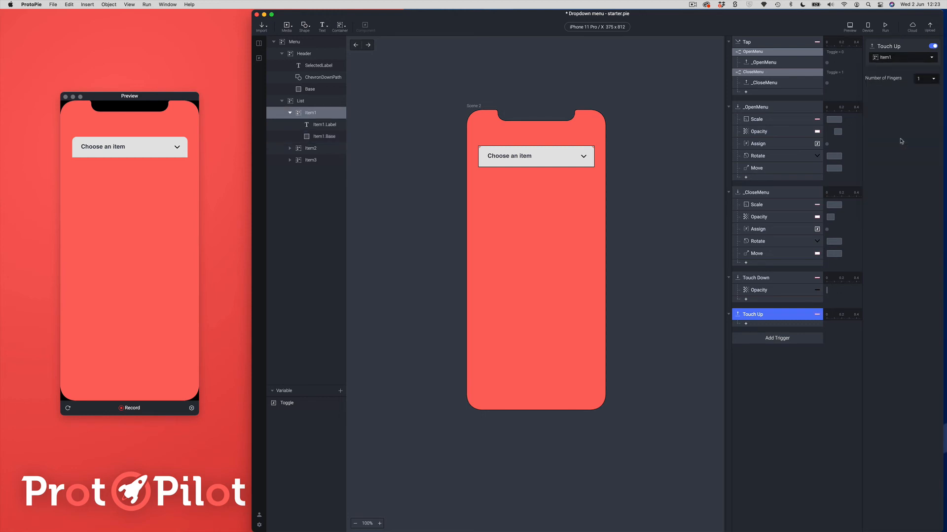
Step: Copy the Item1.Base Opacity response into the Touch Up trigger and set its opacity to 0
{"action": "left_click", "coordinate": [768, 293]}
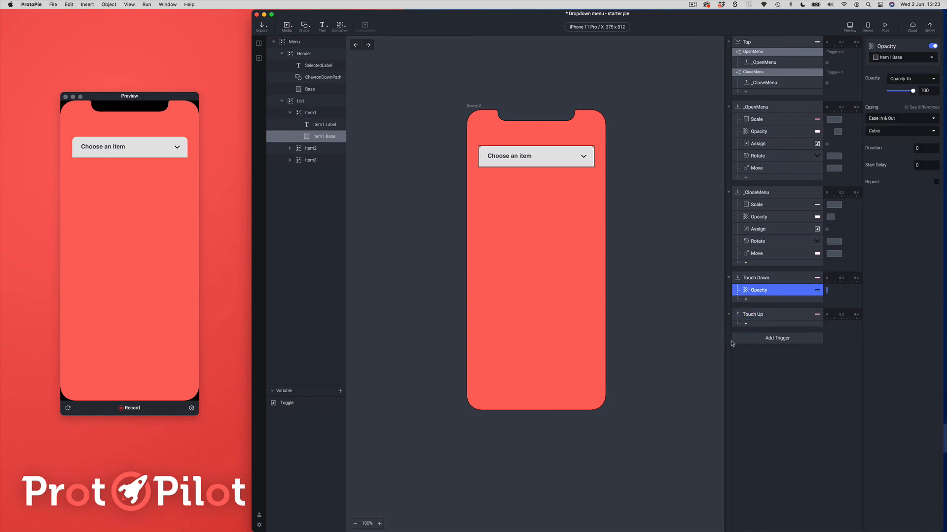
{"action": "left_click", "coordinate": [766, 316]}
{"action": "key", "text": "super+v"}
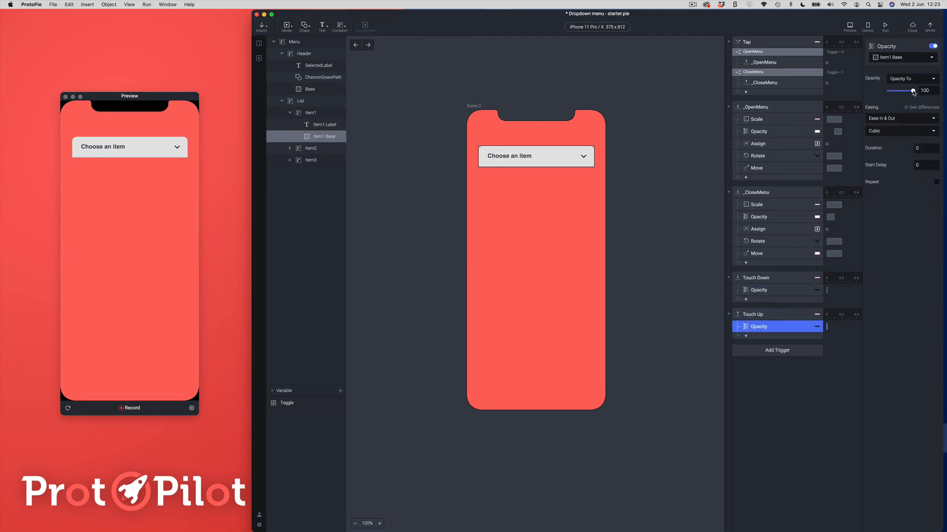
{"action": "left_click_drag", "start_coordinate": [913, 91], "coordinate": [880, 93]}
Step: Collapse the Touch Down and Touch Up triggers and group them under the name Item1
{"action": "left_click", "coordinate": [728, 315]}
{"action": "left_click", "coordinate": [729, 278]}
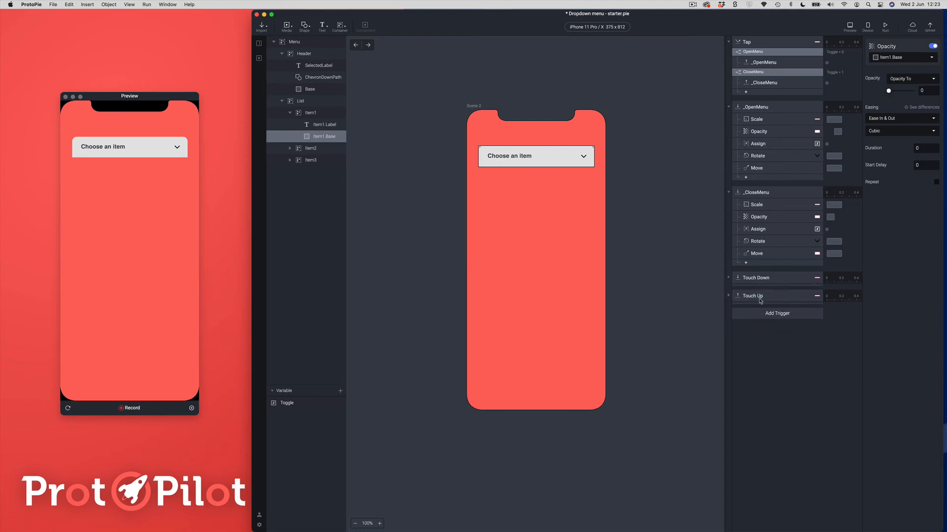
{"action": "left_click", "coordinate": [762, 279]}
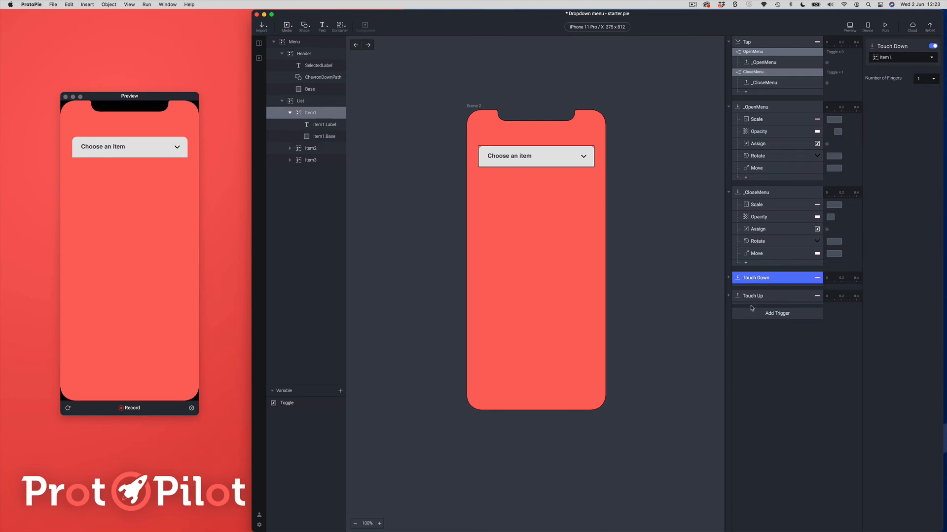
{"action": "left_click", "coordinate": [751, 301], "text": "shift"}
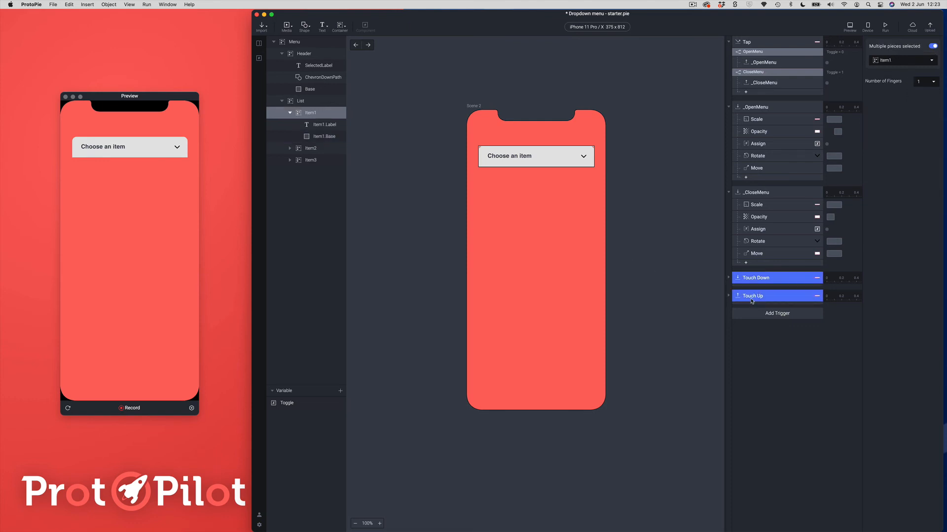
{"action": "key", "text": "super+g"}
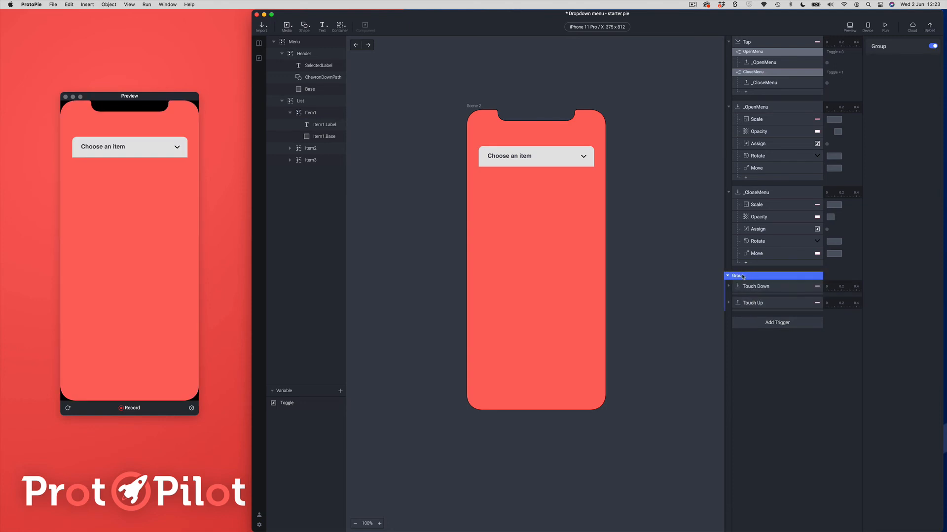
{"action": "double_click", "coordinate": [742, 276]}
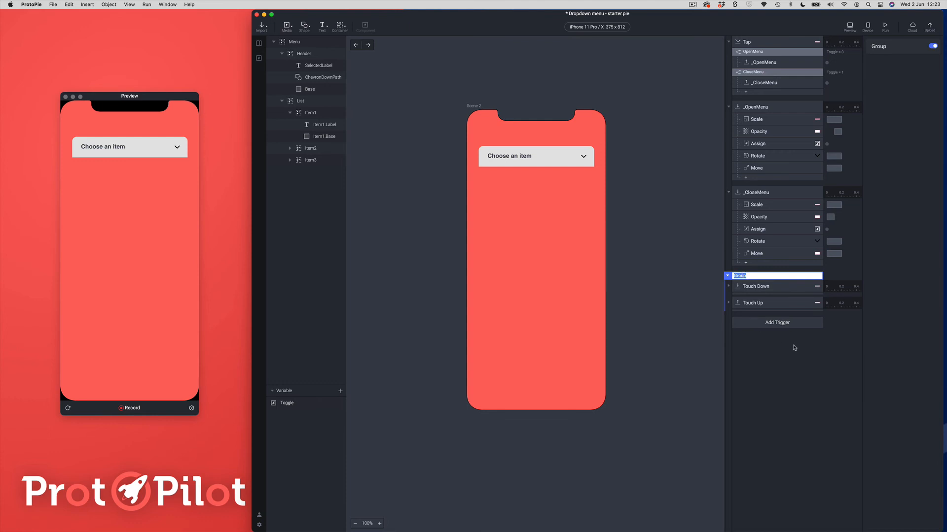
{"action": "type", "text": "Item1"}
{"action": "key", "text": "Return"}
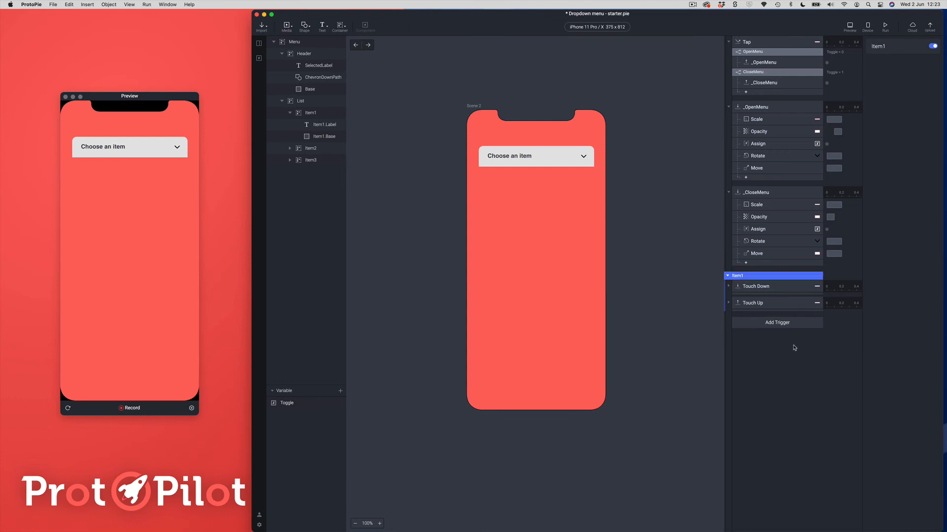
Step: Collapse the Item1 trigger group and duplicate it twice
{"action": "left_click", "coordinate": [728, 276]}
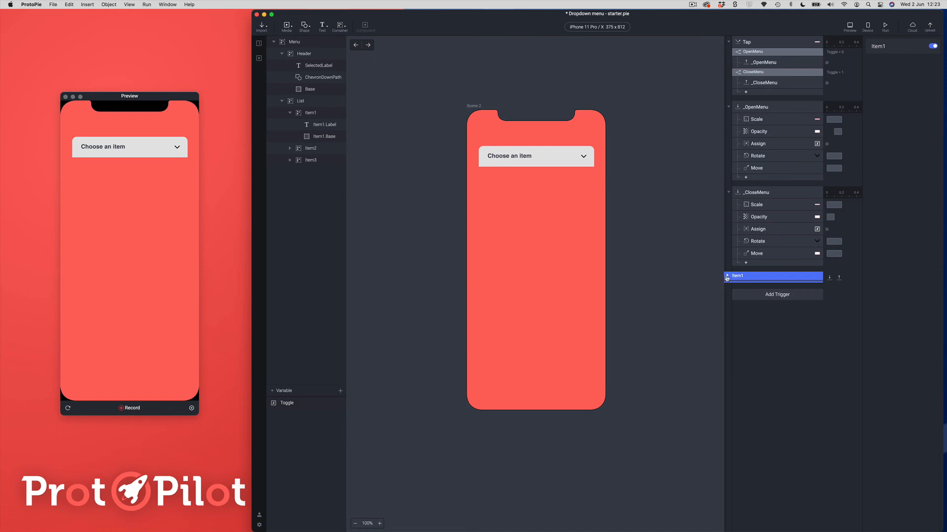
{"action": "left_click", "coordinate": [727, 276]}
{"action": "left_click", "coordinate": [726, 277]}
{"action": "key", "text": "super+d"}
{"action": "key", "text": "super+d"}
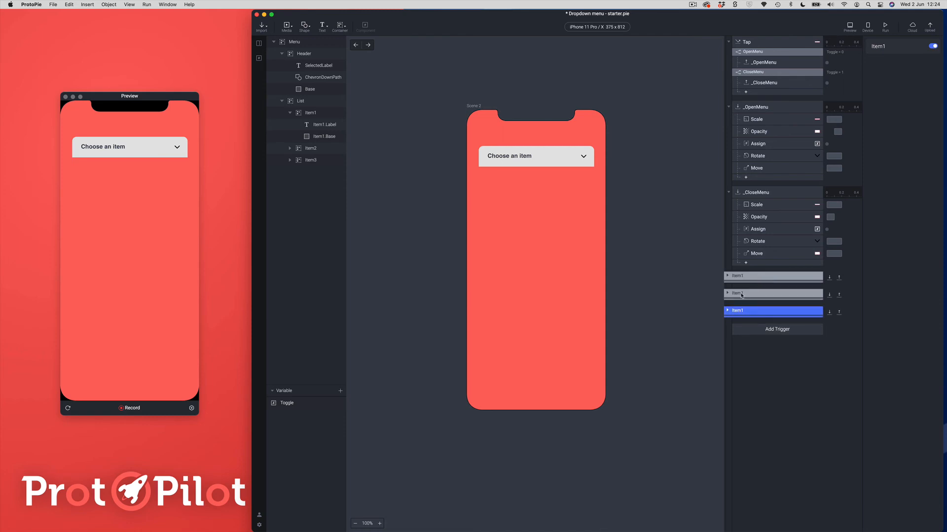
Step: Rename the two duplicated trigger groups Item2 and Item3
{"action": "double_click", "coordinate": [753, 294]}
{"action": "type", "text": "Item2"}
{"action": "key", "text": "Return"}
{"action": "double_click", "coordinate": [747, 311]}
{"action": "type", "text": "Item3"}
{"action": "key", "text": "Return"}
Step: In the Item2 trigger group, retarget the Touch Down trigger to the Item2 layer and its Opacity response to Item2.Base
{"action": "left_click", "coordinate": [749, 316]}
{"action": "left_click", "coordinate": [888, 59]}
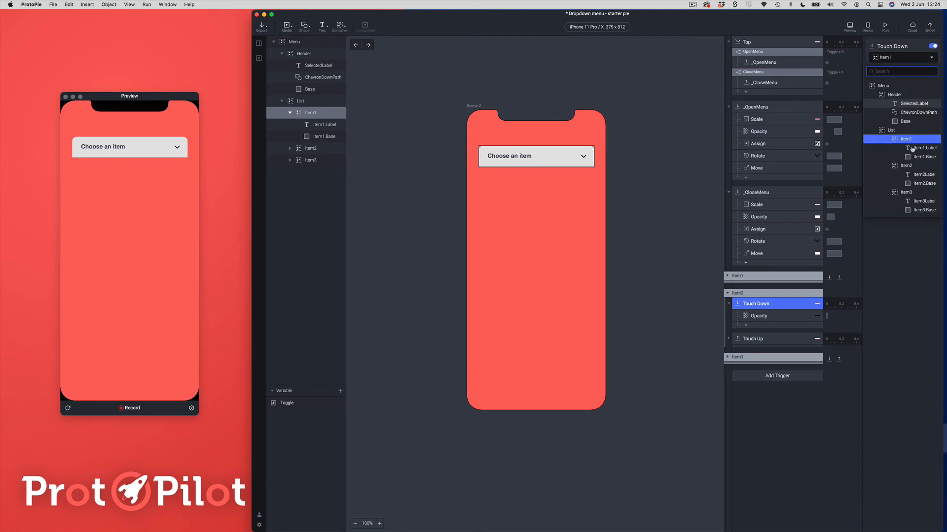
{"action": "left_click", "coordinate": [897, 165]}
{"action": "left_click", "coordinate": [874, 57]}
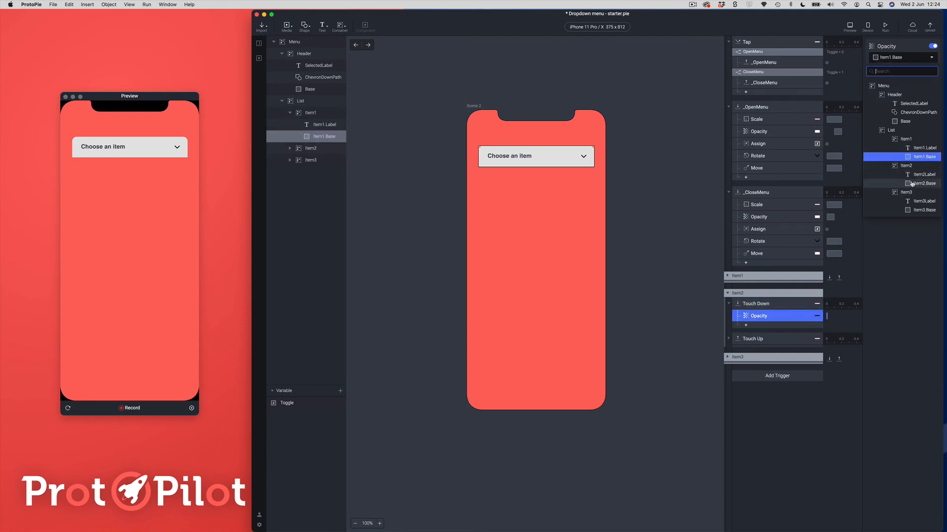
{"action": "left_click", "coordinate": [910, 182]}
Step: In the Item2 trigger group, retarget the Touch Up trigger to the Item2 layer and its Opacity response to Item2.Base
{"action": "left_click", "coordinate": [728, 339]}
{"action": "left_click", "coordinate": [757, 351]}
{"action": "left_click", "coordinate": [898, 57]}
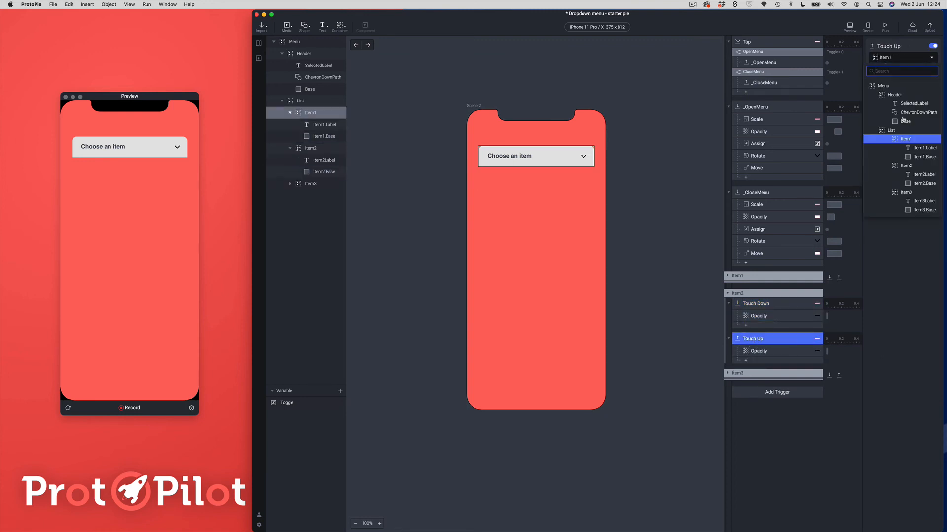
{"action": "left_click", "coordinate": [903, 173]}
{"action": "left_click", "coordinate": [897, 57]}
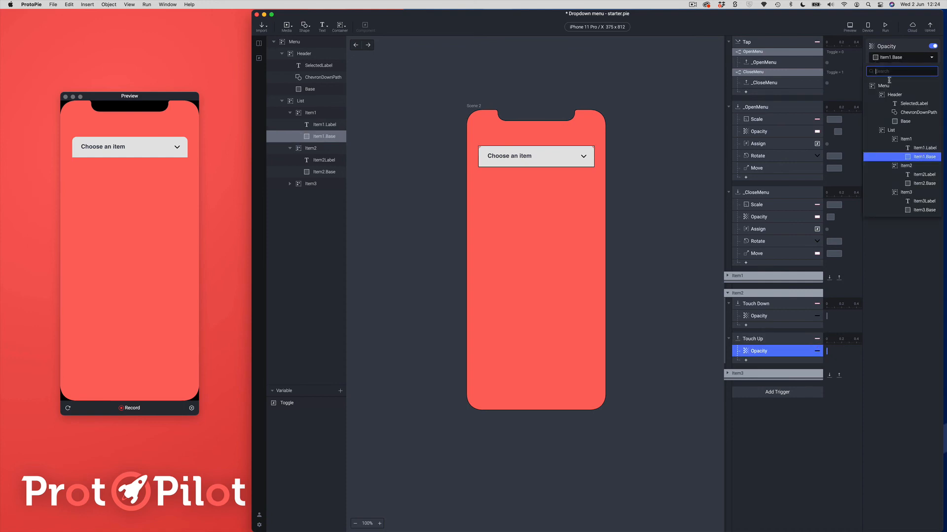
{"action": "left_click", "coordinate": [907, 182]}
Step: In the Item3 trigger group, retarget the Touch Down trigger to the Item3 layer and its Opacity response to Item3.Base
{"action": "left_click", "coordinate": [729, 375]}
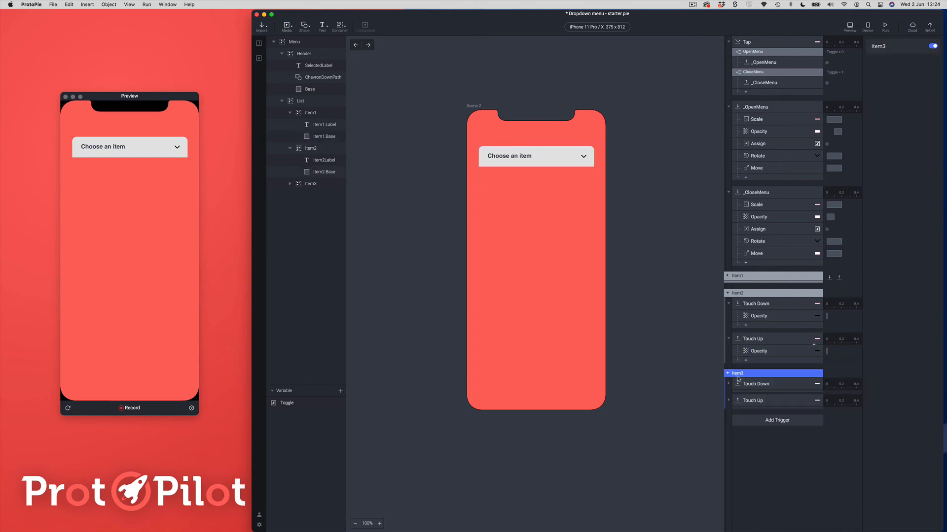
{"action": "left_click", "coordinate": [740, 383]}
{"action": "left_click", "coordinate": [902, 57]}
{"action": "left_click", "coordinate": [907, 192]}
{"action": "left_click", "coordinate": [729, 384]}
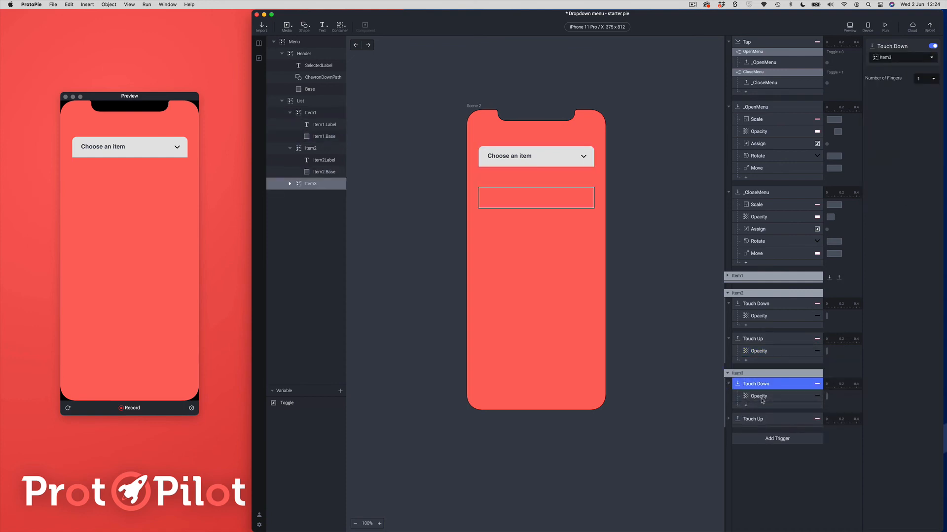
{"action": "left_click", "coordinate": [762, 398]}
{"action": "left_click", "coordinate": [879, 59]}
{"action": "left_click", "coordinate": [912, 210]}
Step: Retarget the Item3 group's Touch Up trigger to Item3 and its Opacity response to Item3.Base, and collapse the Item2 and Item3 groups
{"action": "left_click", "coordinate": [729, 419]}
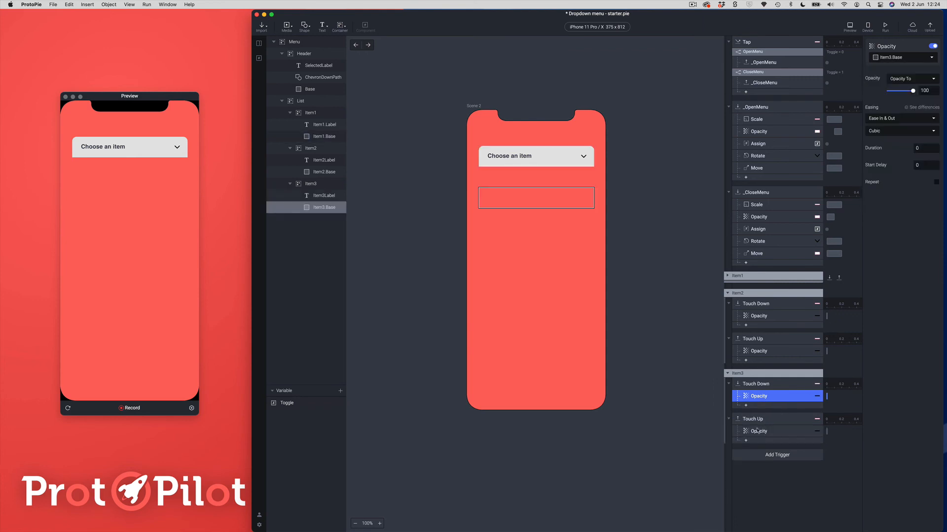
{"action": "left_click", "coordinate": [753, 419]}
{"action": "left_click", "coordinate": [902, 58]}
{"action": "left_click", "coordinate": [906, 192]}
{"action": "left_click", "coordinate": [758, 432]}
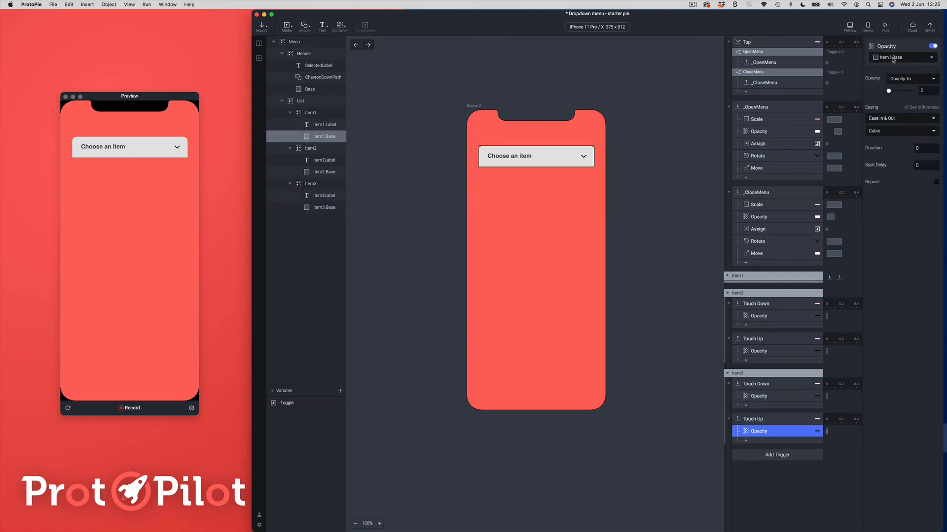
{"action": "left_click", "coordinate": [888, 57]}
{"action": "left_click", "coordinate": [923, 210]}
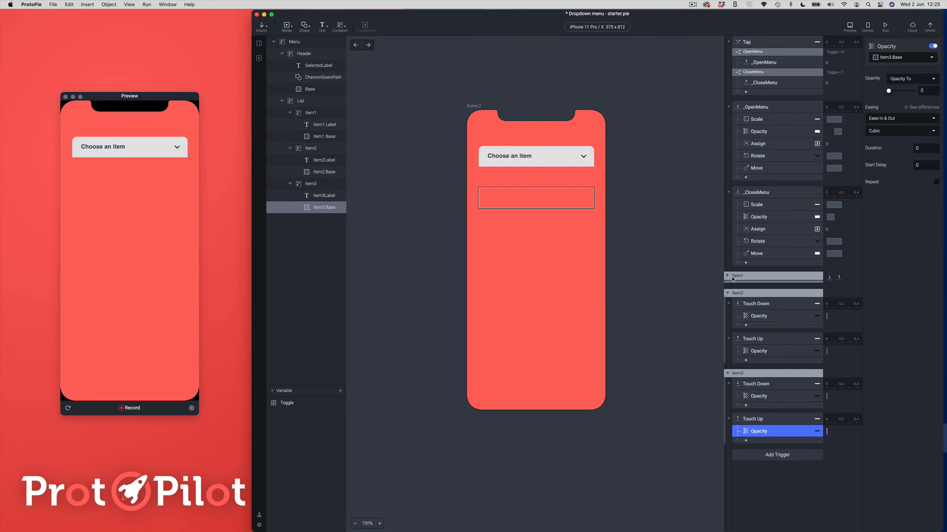
{"action": "left_click", "coordinate": [727, 294]}
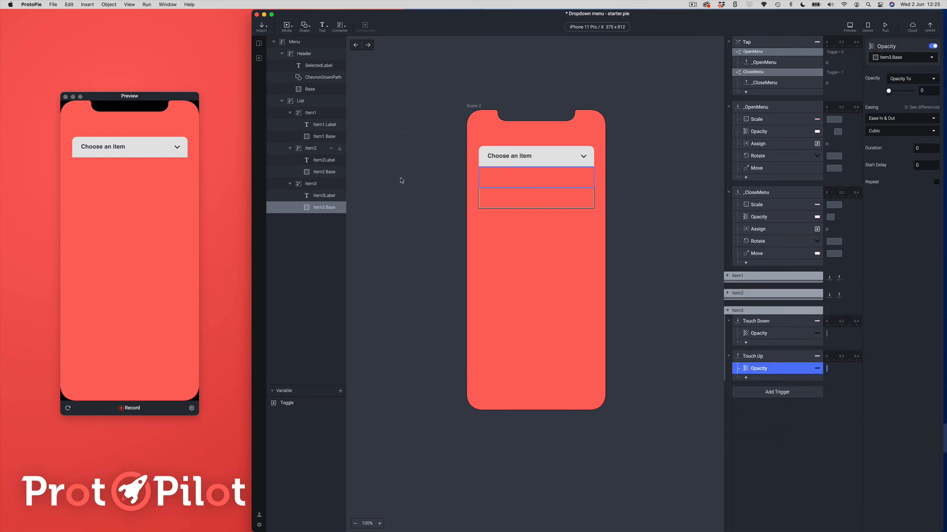
{"action": "left_click", "coordinate": [728, 310]}
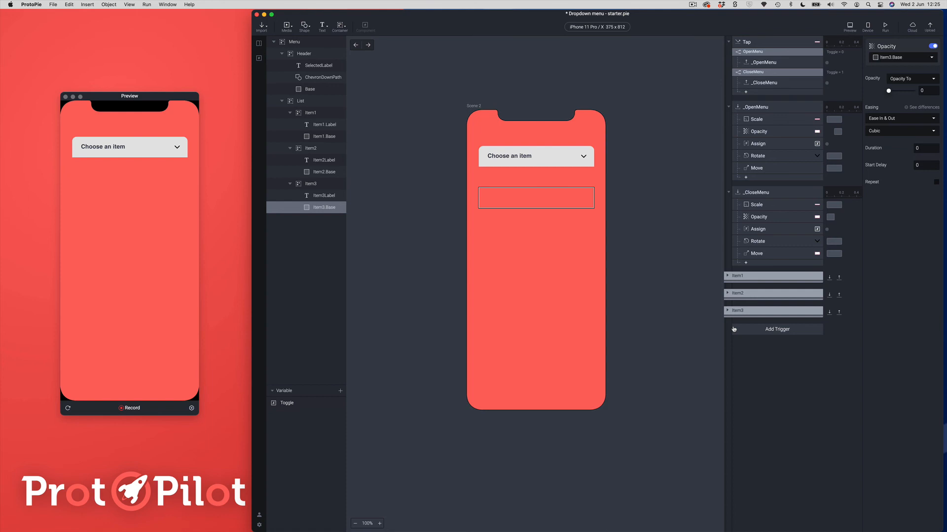
Step: Create a new variable of type Text and name it SelectedItem
{"action": "left_click", "coordinate": [340, 393]}
{"action": "left_click", "coordinate": [323, 412]}
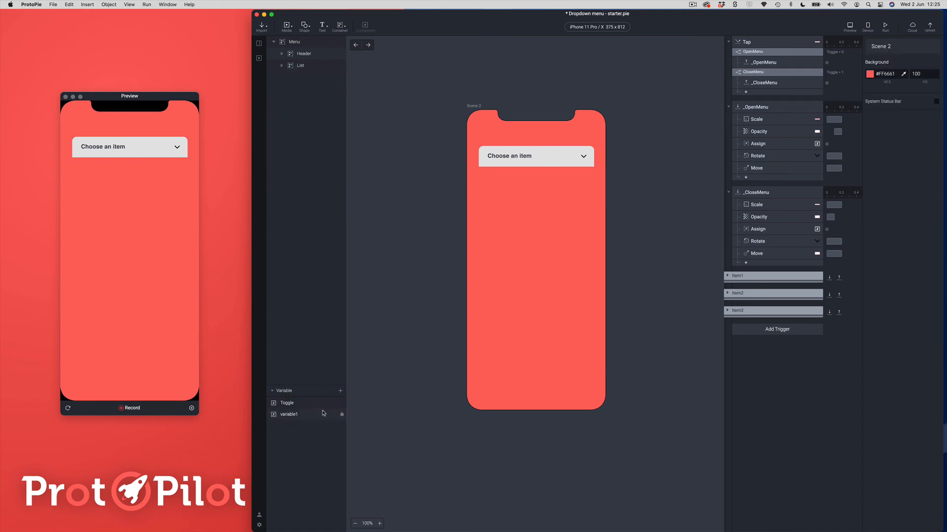
{"action": "left_click", "coordinate": [284, 415]}
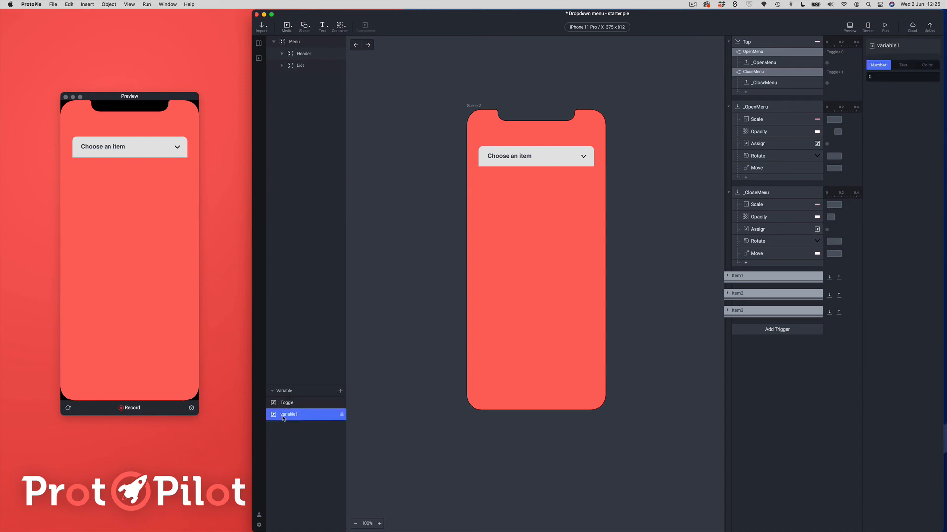
{"action": "left_click", "coordinate": [905, 67]}
{"action": "double_click", "coordinate": [290, 415]}
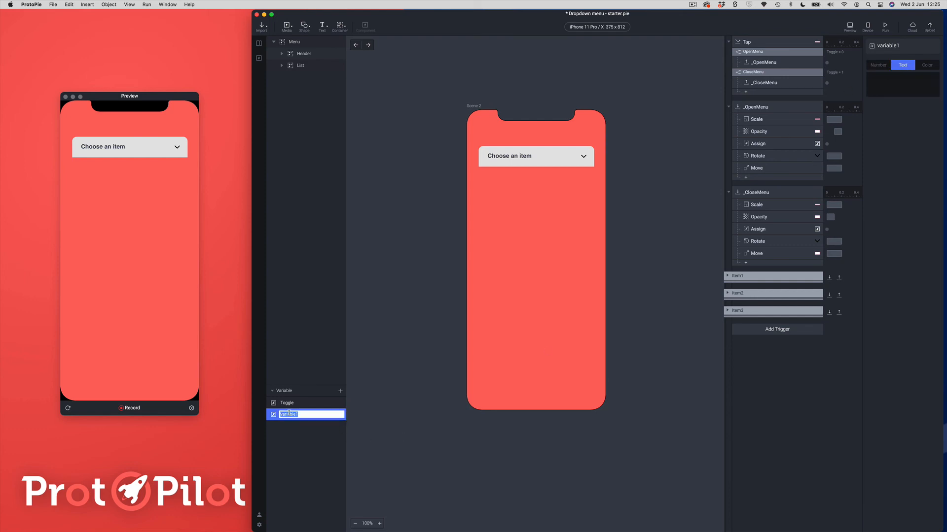
{"action": "type", "text": "SelectedItem"}
{"action": "key", "text": "Return"}
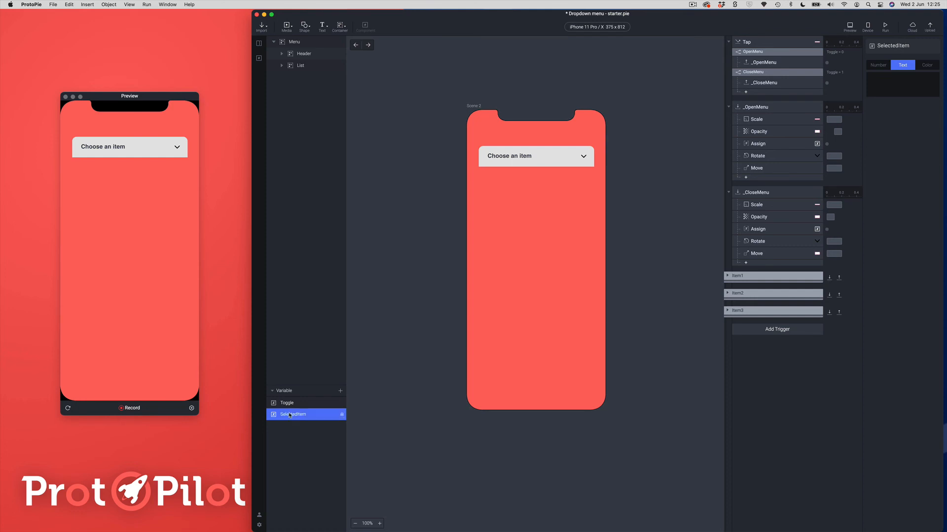
Step: Add a Detect trigger named SelectedItem that monitors the SelectedItem variable
{"action": "left_click", "coordinate": [772, 333]}
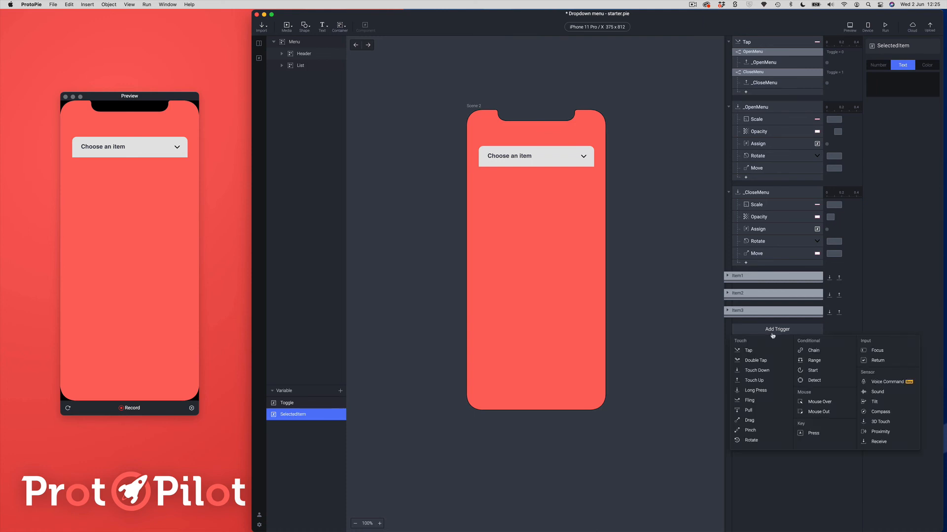
{"action": "left_click", "coordinate": [809, 380]}
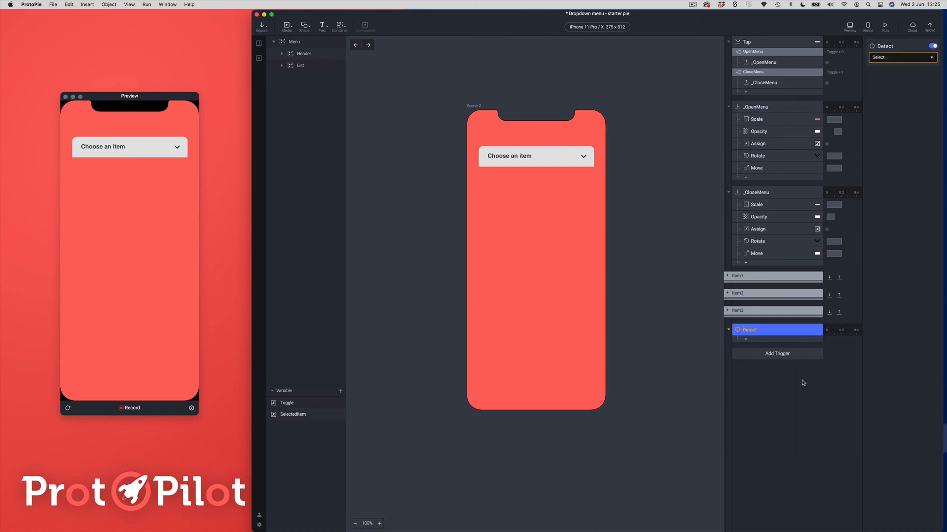
{"action": "double_click", "coordinate": [750, 329]}
{"action": "type", "text": "S"}
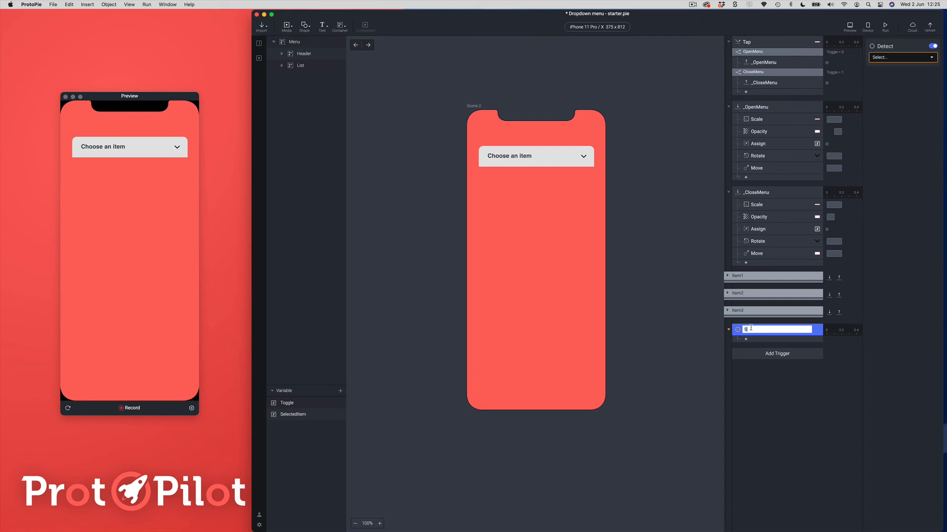
{"action": "type", "text": "electedItem"}
{"action": "key", "text": "Return"}
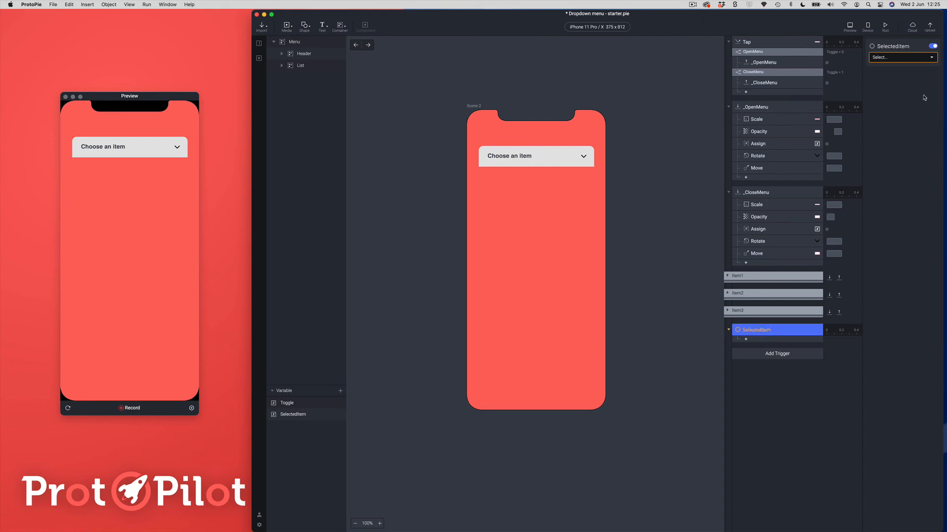
{"action": "left_click", "coordinate": [890, 58]}
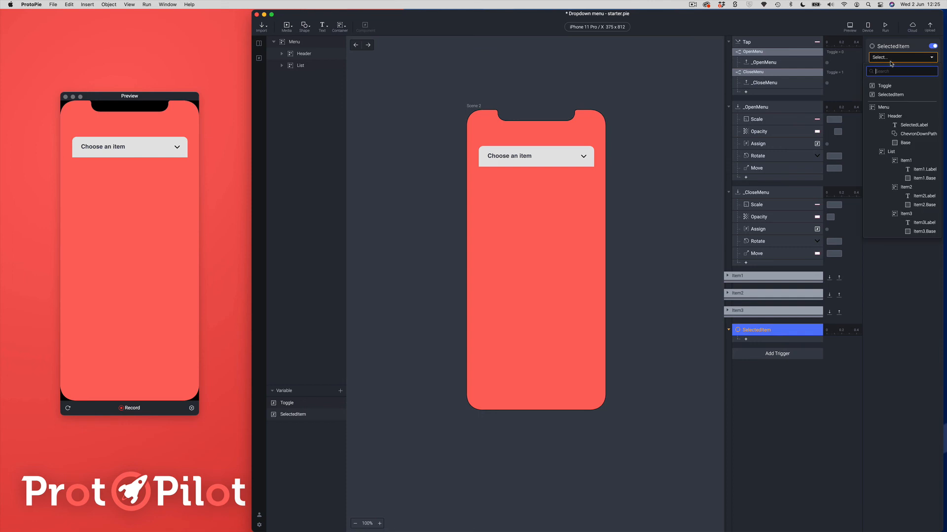
{"action": "left_click", "coordinate": [890, 95]}
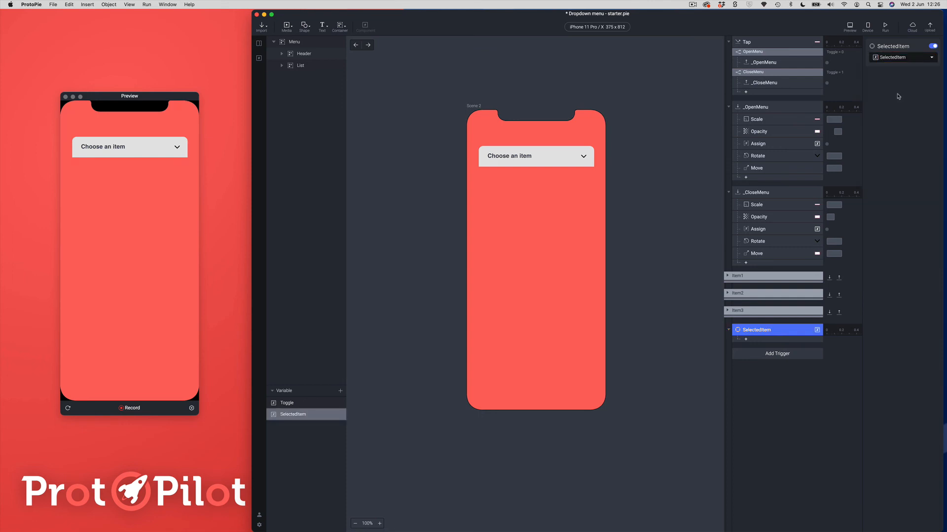
Step: Add a Text response to the SelectedItem detect trigger and target it at the SelectedLabel layer
{"action": "left_click", "coordinate": [746, 340]}
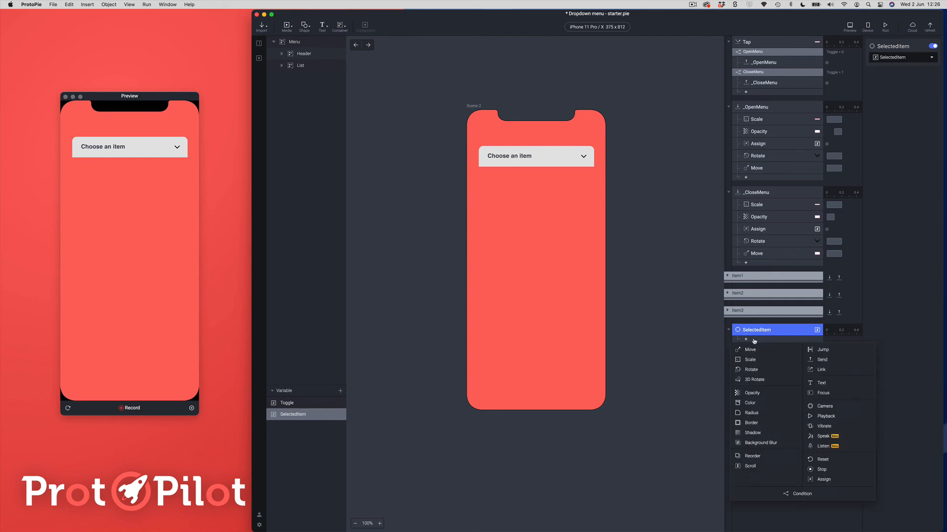
{"action": "left_click", "coordinate": [820, 383]}
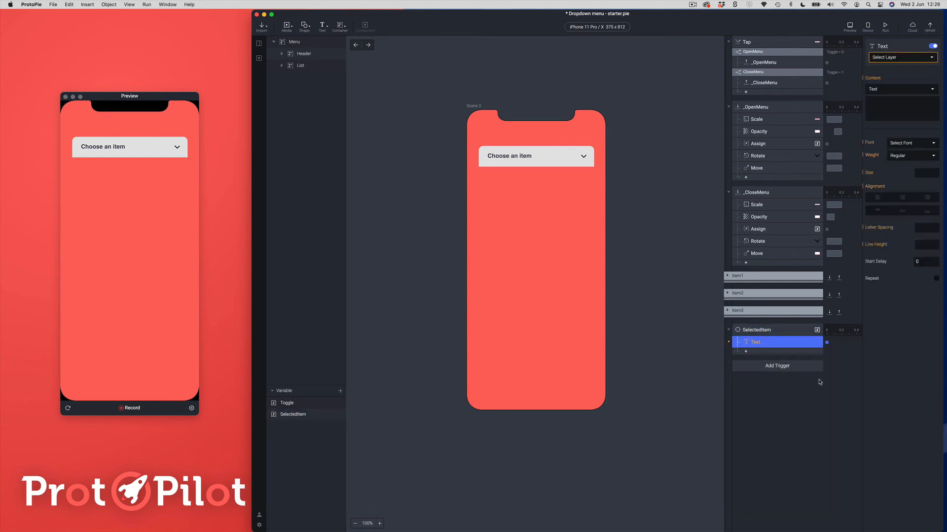
{"action": "left_click", "coordinate": [888, 58]}
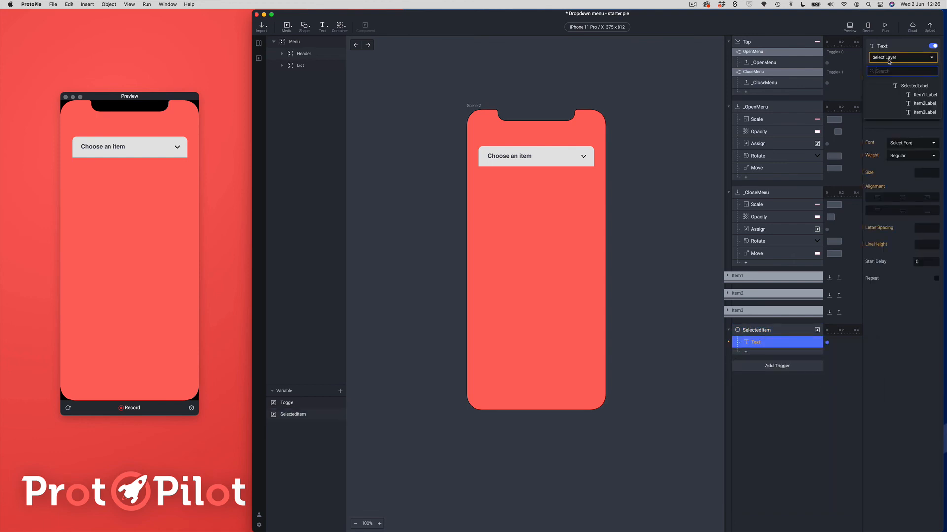
{"action": "left_click", "coordinate": [914, 85]}
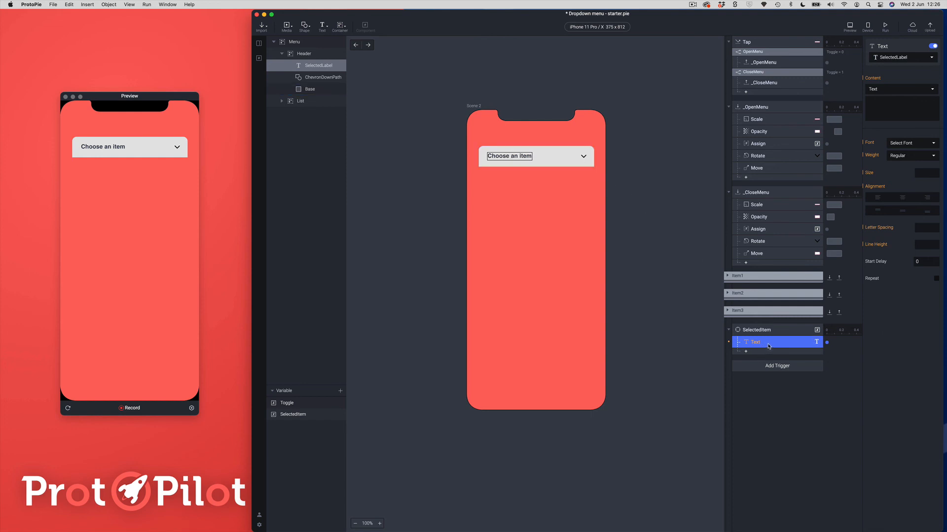
{"action": "left_click", "coordinate": [900, 58]}
{"action": "left_click", "coordinate": [901, 57]}
Step: Set the Text response's content to a formula that uses the SelectedItem variable
{"action": "left_click", "coordinate": [880, 91]}
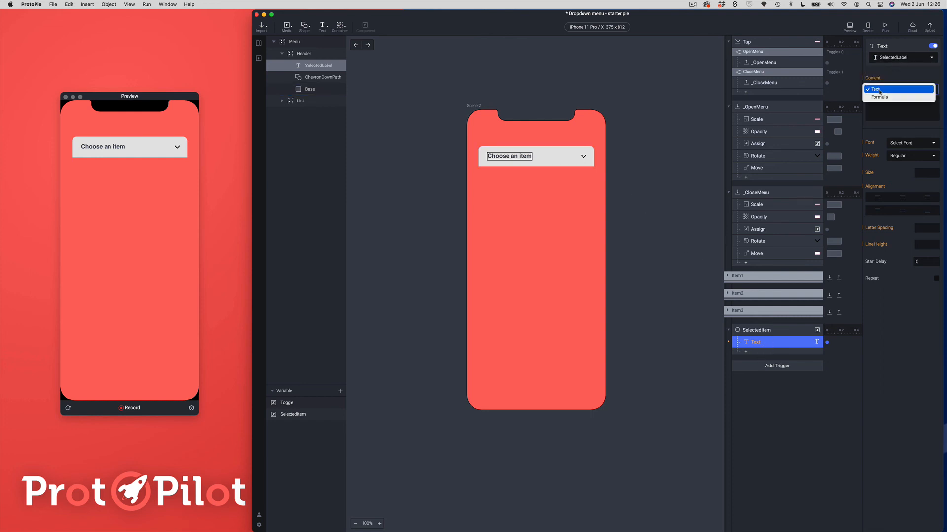
{"action": "left_click", "coordinate": [875, 97]}
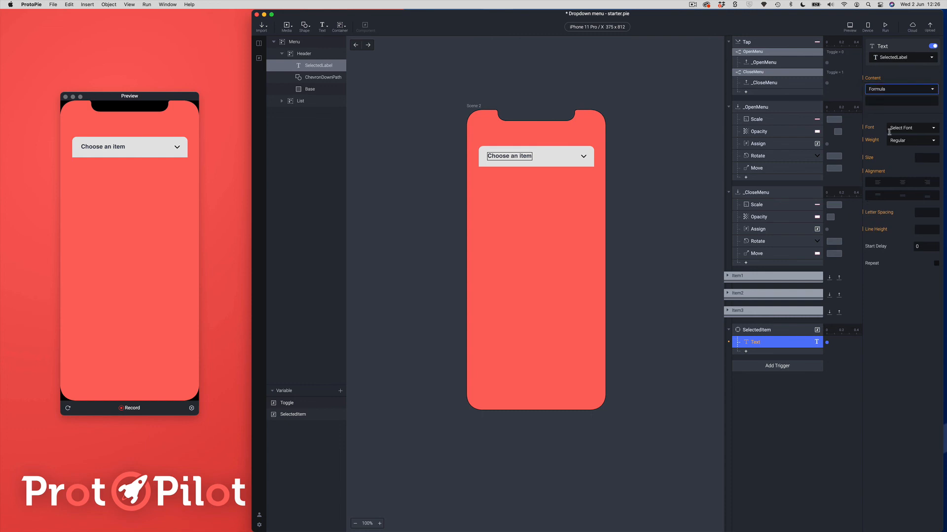
{"action": "left_click", "coordinate": [931, 101]}
{"action": "left_click", "coordinate": [912, 101]}
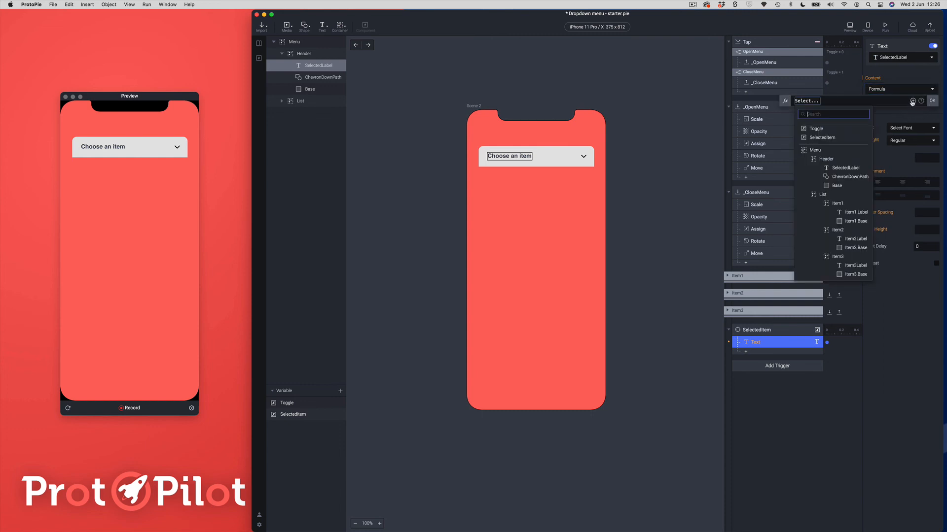
{"action": "left_click", "coordinate": [814, 138]}
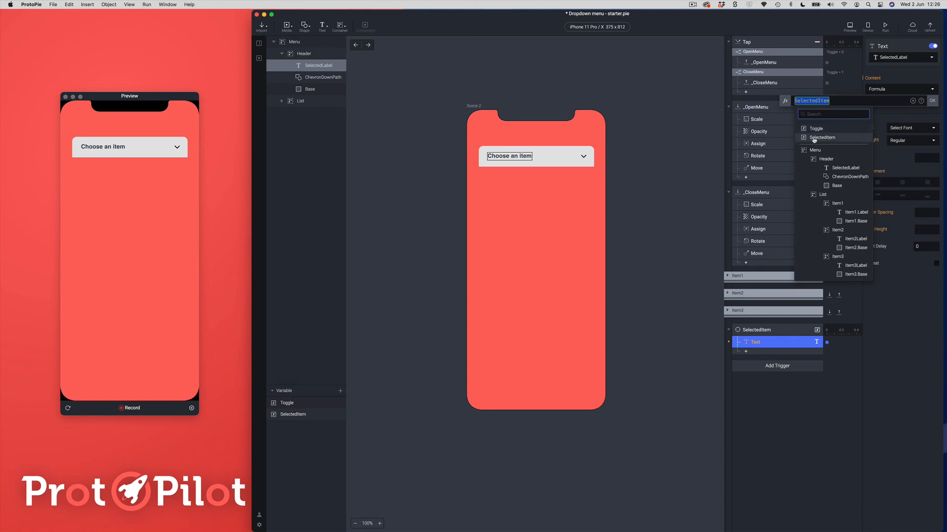
{"action": "left_click", "coordinate": [932, 101]}
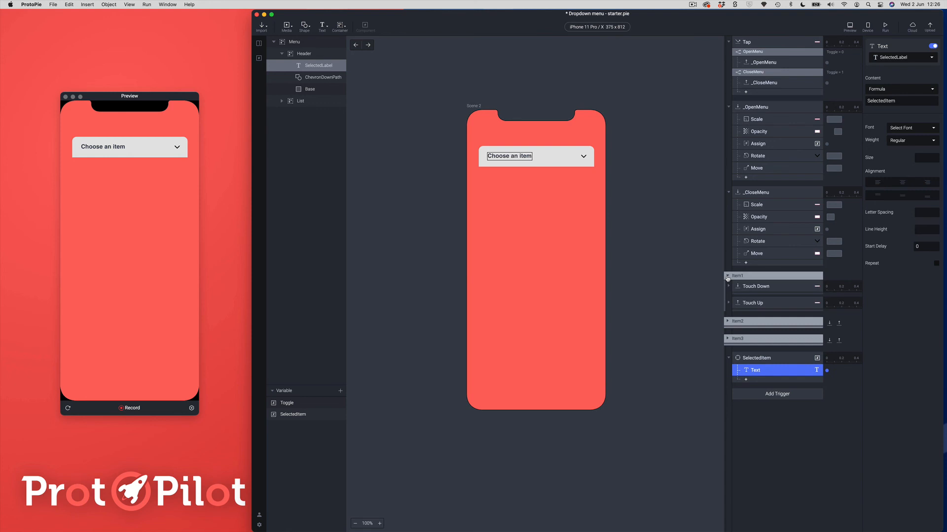
Step: Add an Assign response to Item1's Touch Up trigger and target it at the SelectedItem variable
{"action": "left_click", "coordinate": [729, 304]}
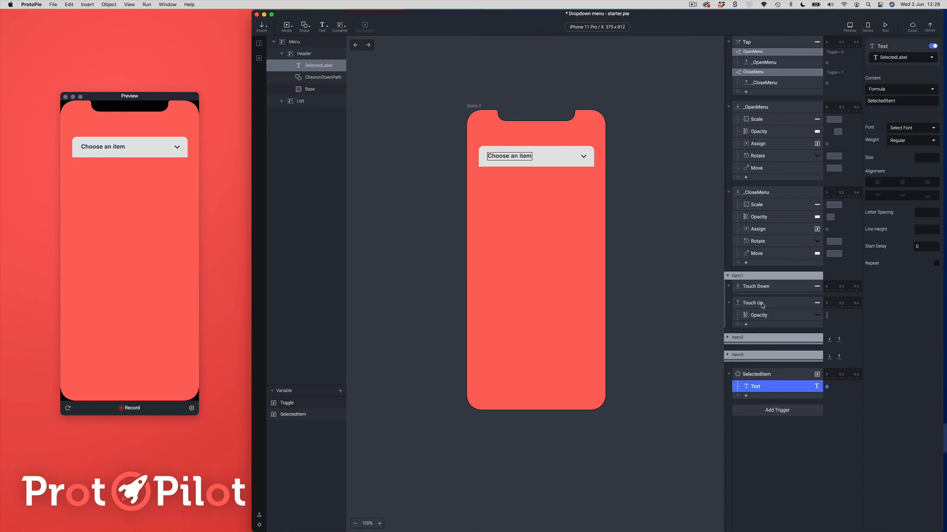
{"action": "left_click", "coordinate": [747, 325]}
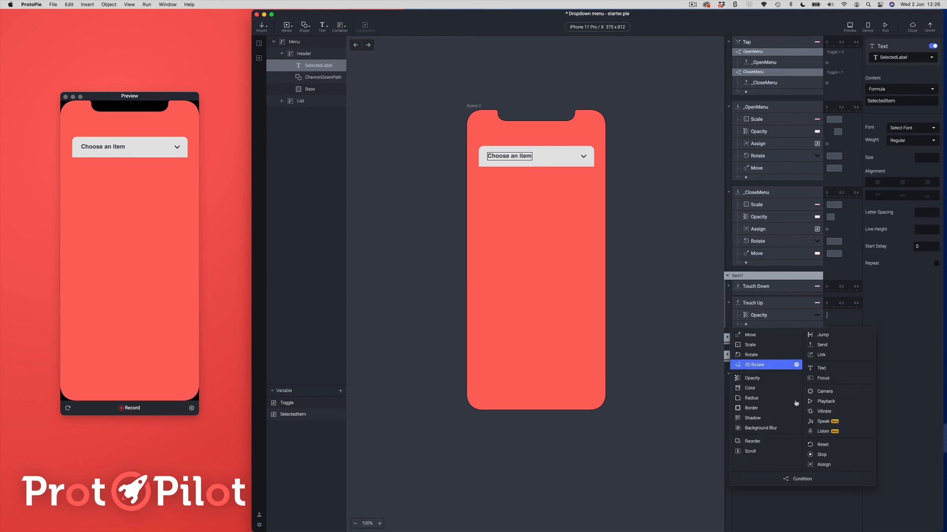
{"action": "left_click", "coordinate": [828, 466]}
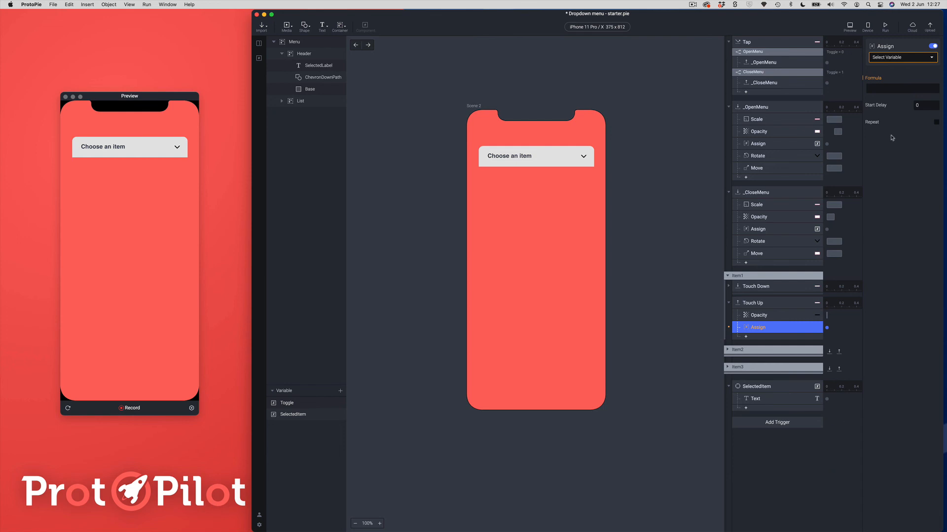
{"action": "left_click", "coordinate": [893, 57]}
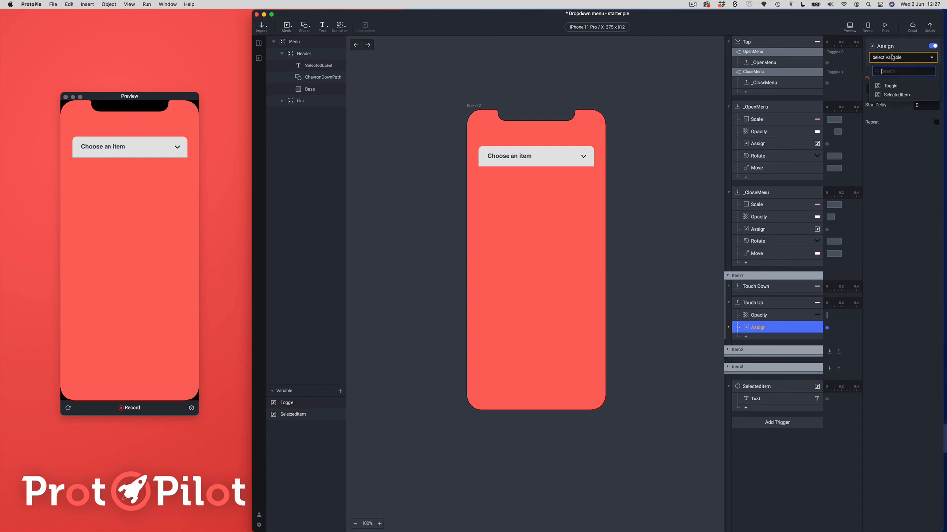
{"action": "left_click", "coordinate": [889, 97]}
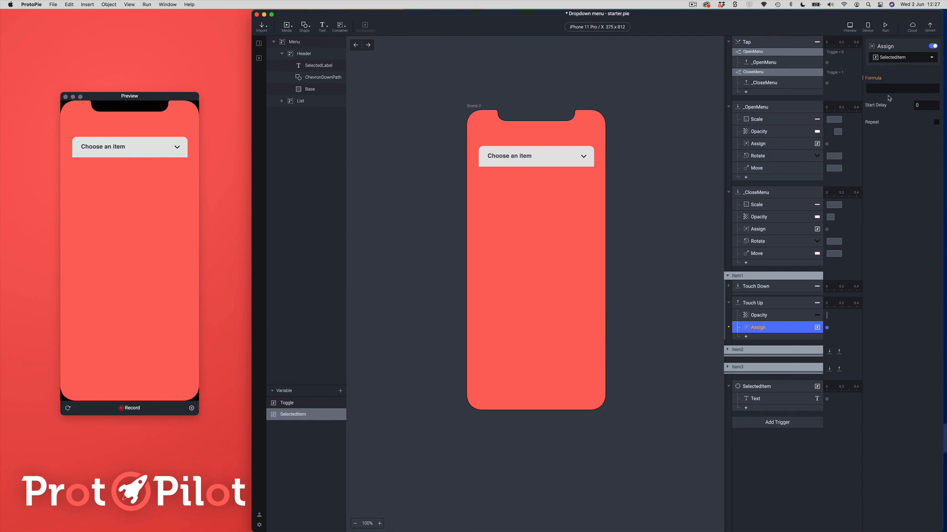
Step: Set the formula of Item1's Assign response to "Item 1" and collapse the Item1 trigger group
{"action": "left_click", "coordinate": [888, 88]}
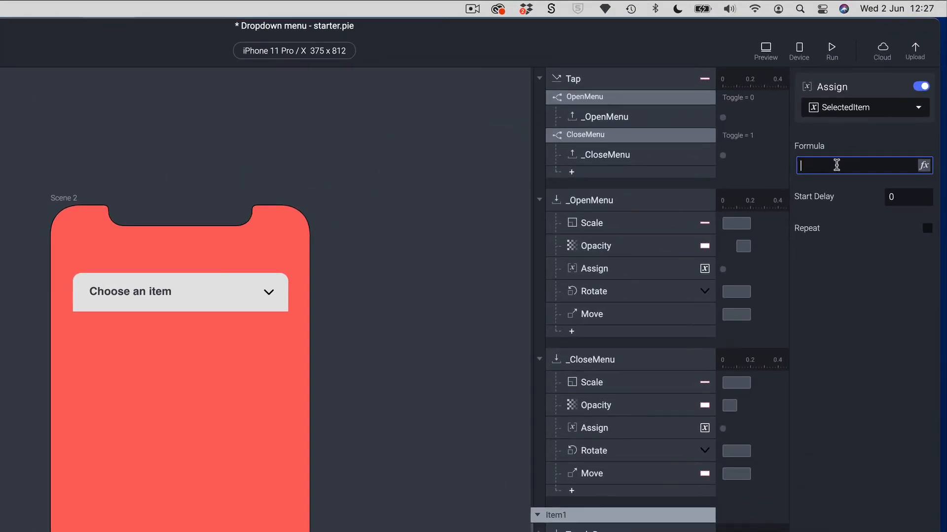
{"action": "type", "text": "\"Item 1\""}
{"action": "key", "text": "Return"}
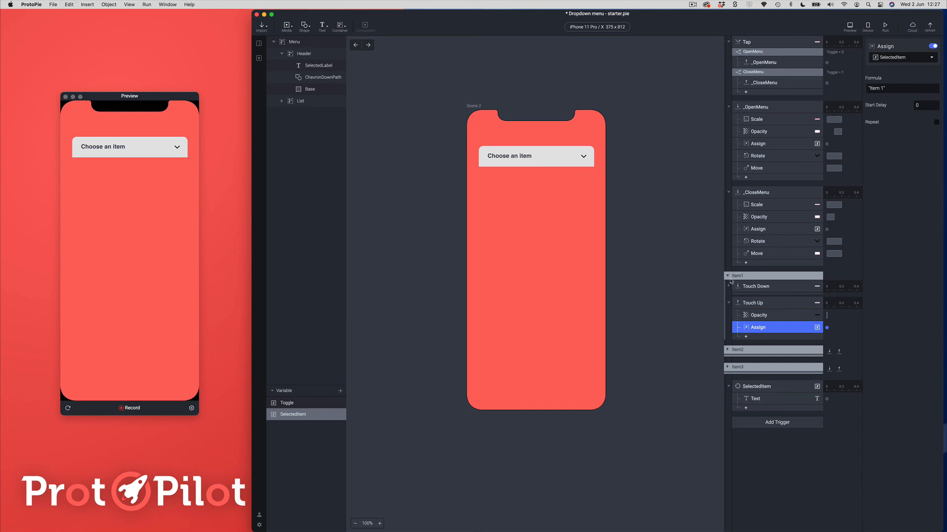
{"action": "left_click", "coordinate": [728, 303]}
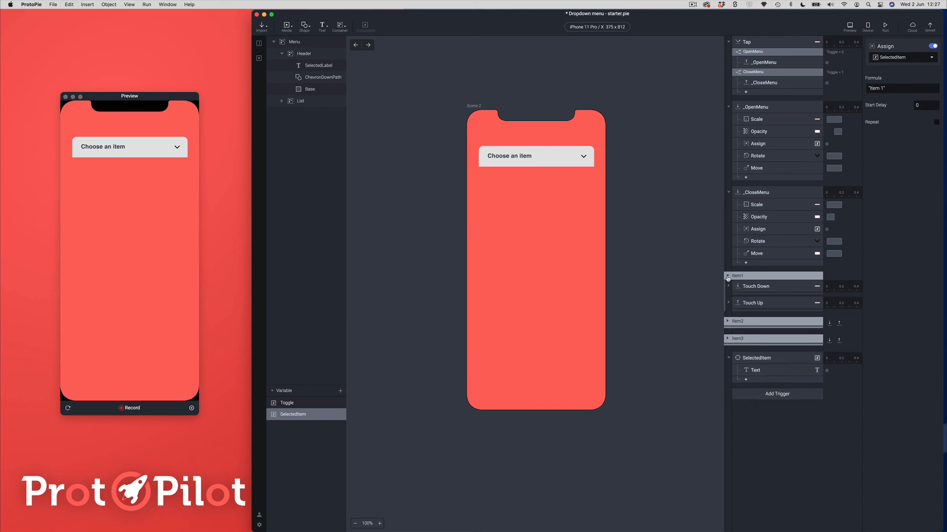
{"action": "left_click", "coordinate": [727, 276]}
Step: Paste the Assign response into Item2's Touch Up trigger and set its formula to "Item 2"
{"action": "left_click", "coordinate": [727, 293]}
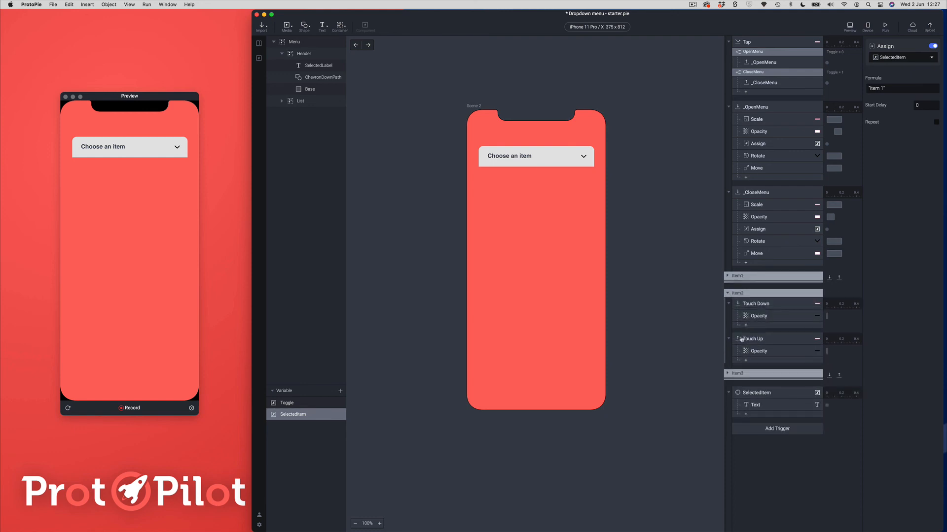
{"action": "left_click", "coordinate": [758, 351]}
{"action": "key", "text": "super+v"}
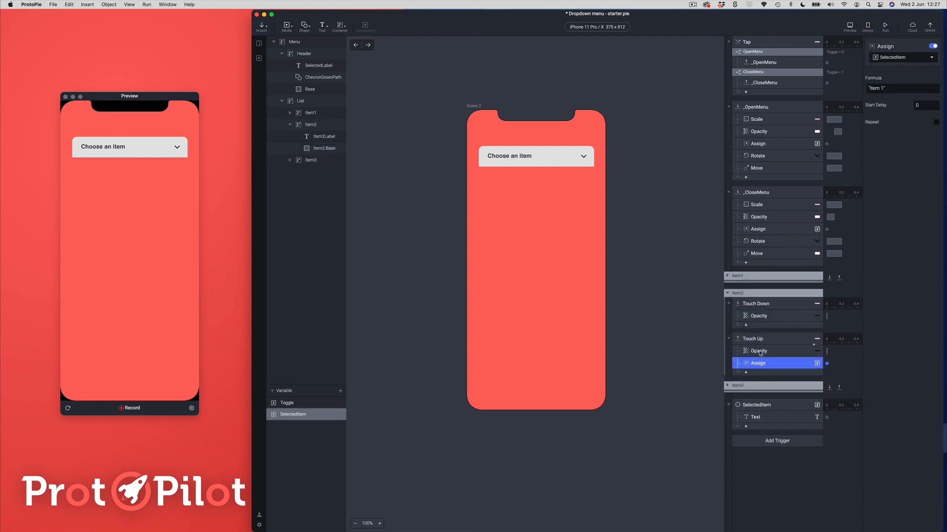
{"action": "left_click", "coordinate": [885, 88]}
{"action": "type", "text": "\""}
{"action": "key", "text": "Return"}
Step: Paste the Assign response into Item3's Touch Up trigger and set its formula to "Item 3"
{"action": "left_click", "coordinate": [728, 386]}
{"action": "left_click", "coordinate": [764, 444]}
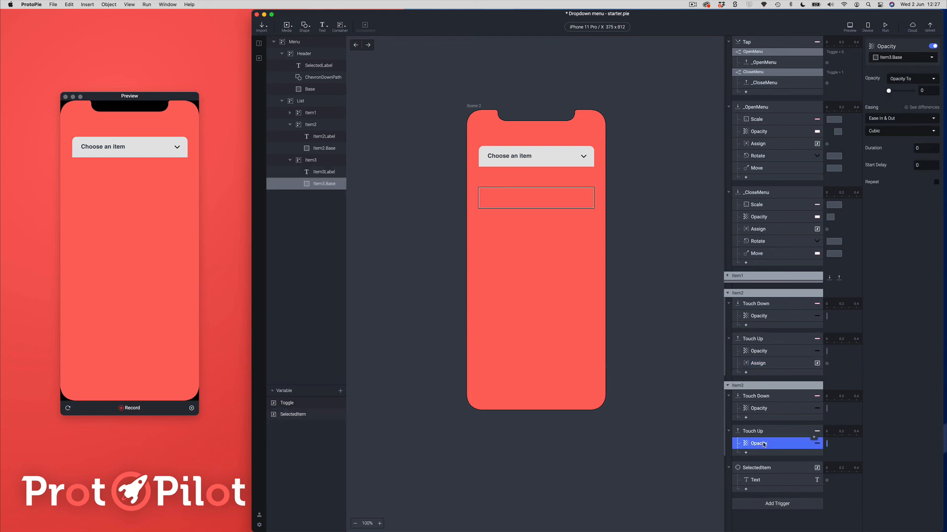
{"action": "key", "text": "super+v"}
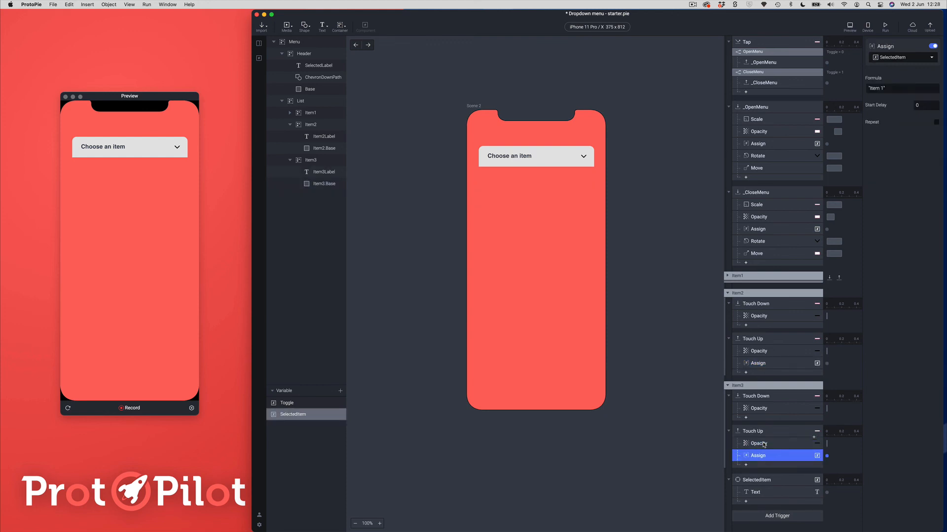
{"action": "left_click", "coordinate": [883, 88]}
{"action": "type", "text": "3"}
{"action": "key", "text": "Return"}
{"action": "left_click", "coordinate": [728, 386]}
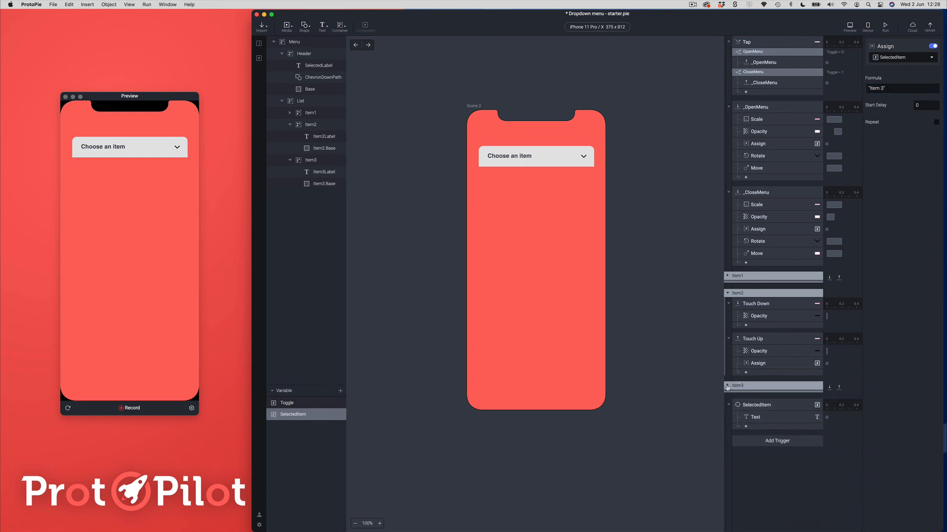
{"action": "left_click", "coordinate": [728, 338]}
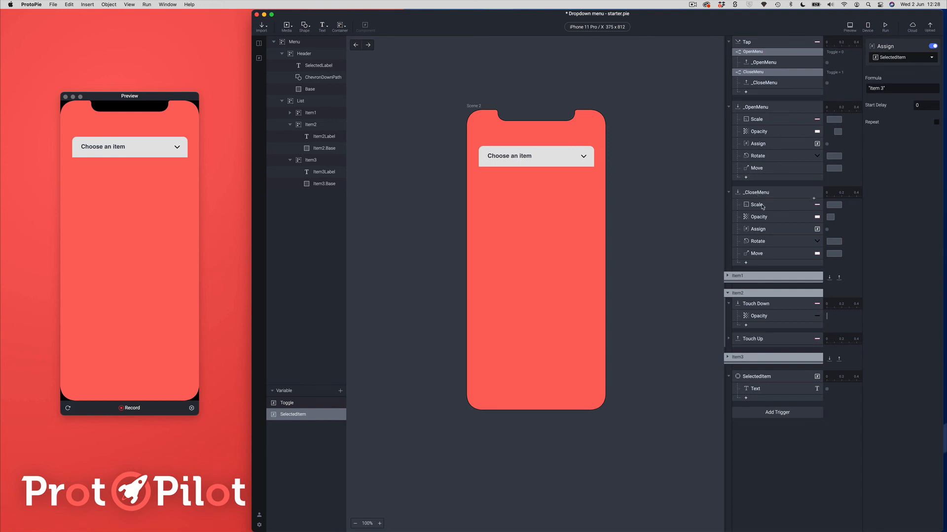
Step: Copy the _CloseMenu send response from the Tap trigger into Item1's Touch Up trigger after its Assign response
{"action": "left_click", "coordinate": [765, 86]}
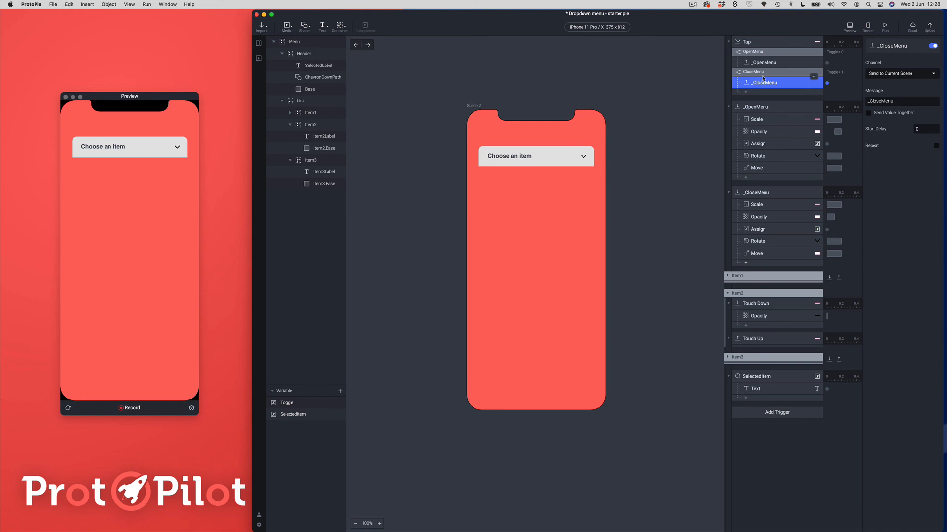
{"action": "left_click", "coordinate": [729, 277]}
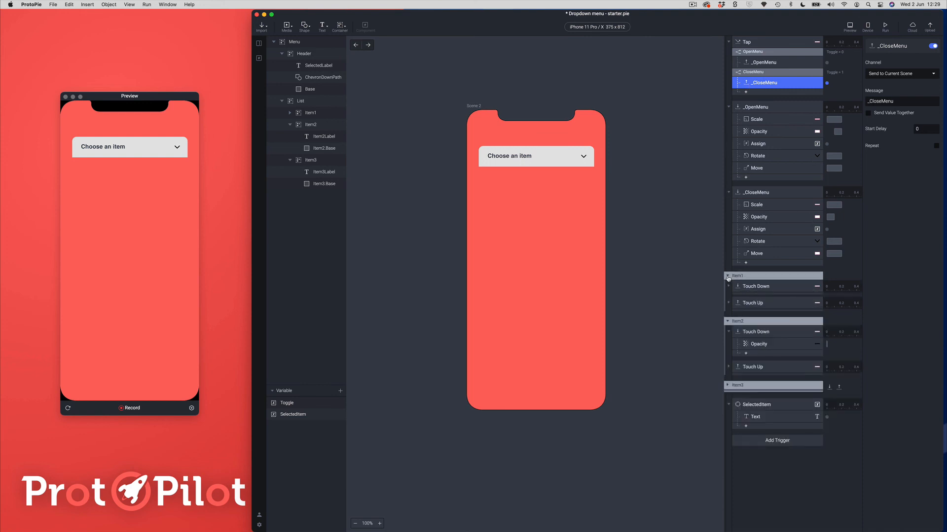
{"action": "left_click", "coordinate": [729, 304]}
{"action": "left_click", "coordinate": [771, 328]}
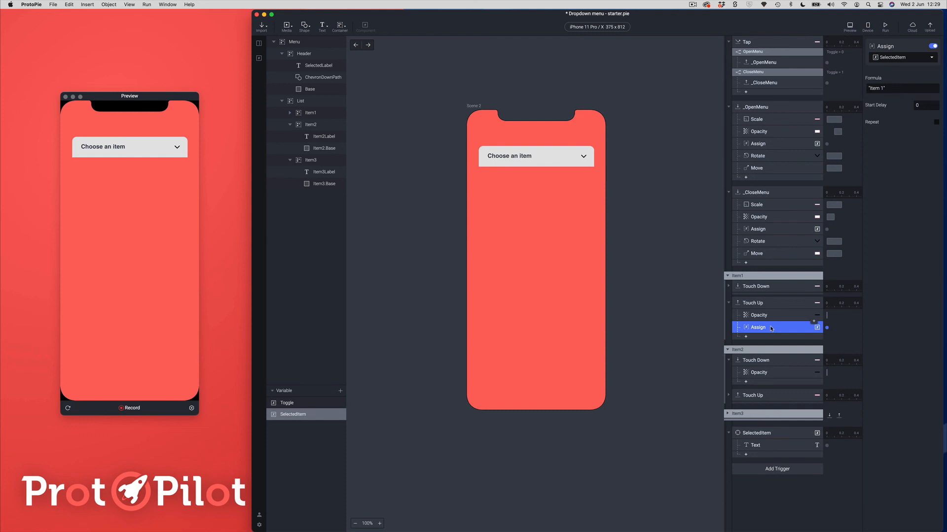
{"action": "key", "text": "super+v"}
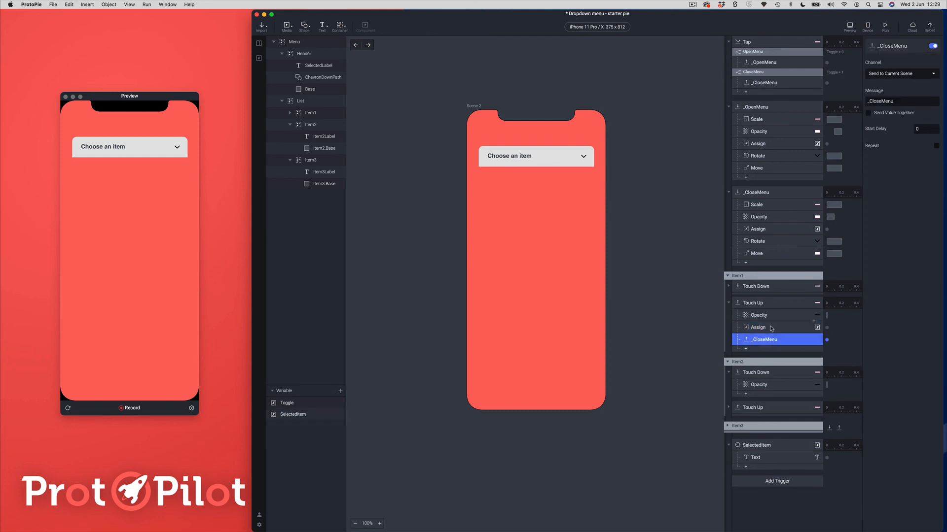
Step: Paste the _CloseMenu send response into Item2's Touch Up trigger after its Assign response
{"action": "left_click", "coordinate": [755, 387]}
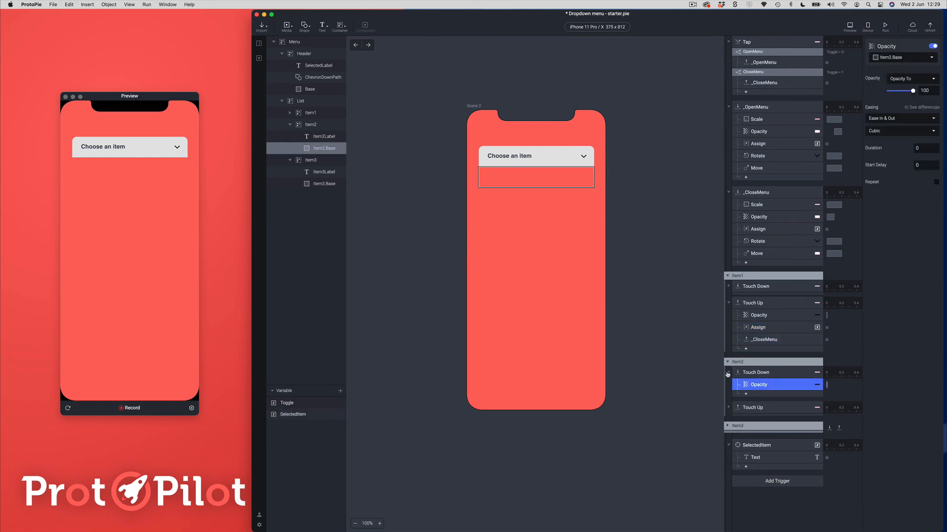
{"action": "left_click", "coordinate": [728, 373]}
{"action": "left_click", "coordinate": [729, 389]}
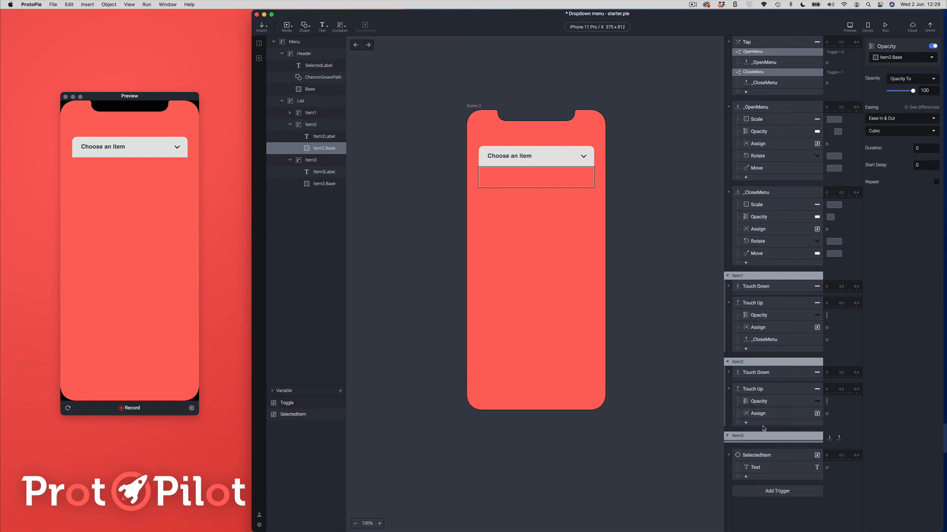
{"action": "left_click", "coordinate": [758, 414]}
{"action": "key", "text": "super+v"}
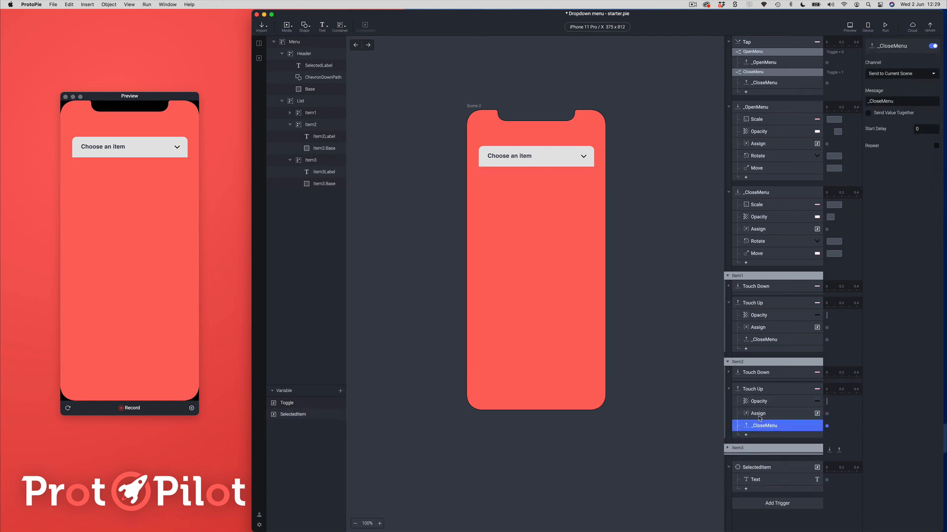
{"action": "left_click", "coordinate": [729, 389]}
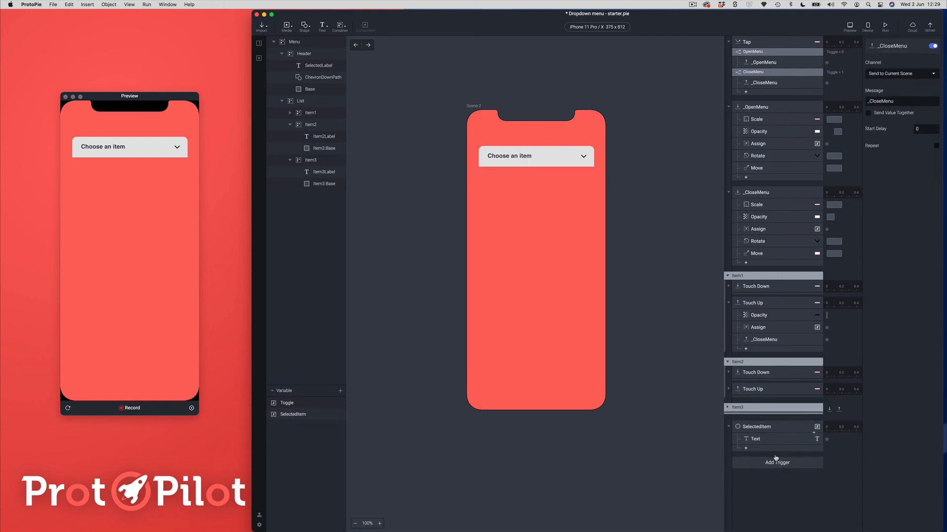
Step: Paste the _CloseMenu send response into Item3's Touch Up trigger after its Assign response
{"action": "left_click", "coordinate": [727, 407]}
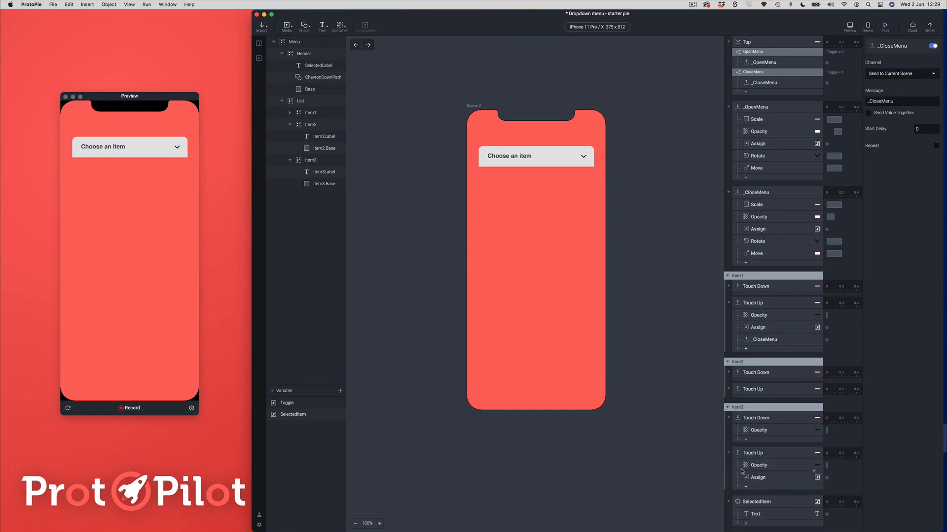
{"action": "left_click", "coordinate": [753, 477]}
{"action": "key", "text": "super+v"}
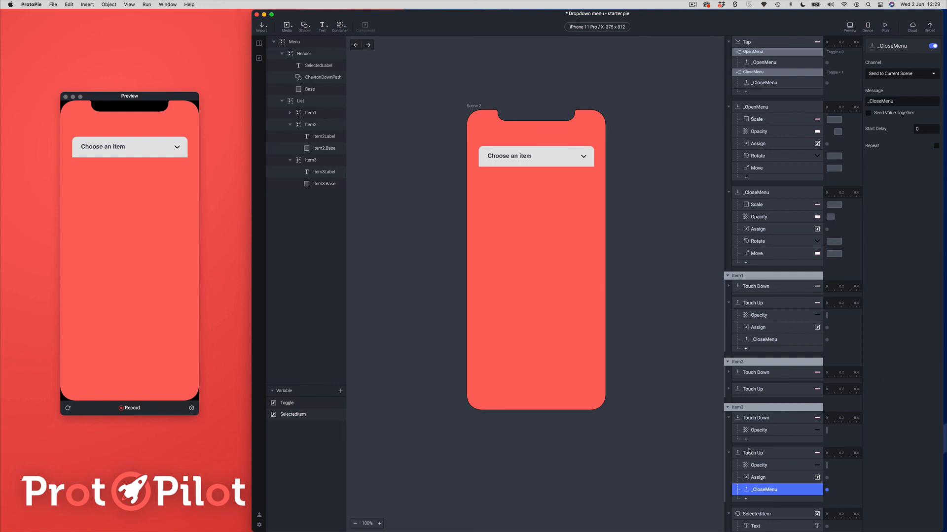
{"action": "left_click", "coordinate": [759, 467]}
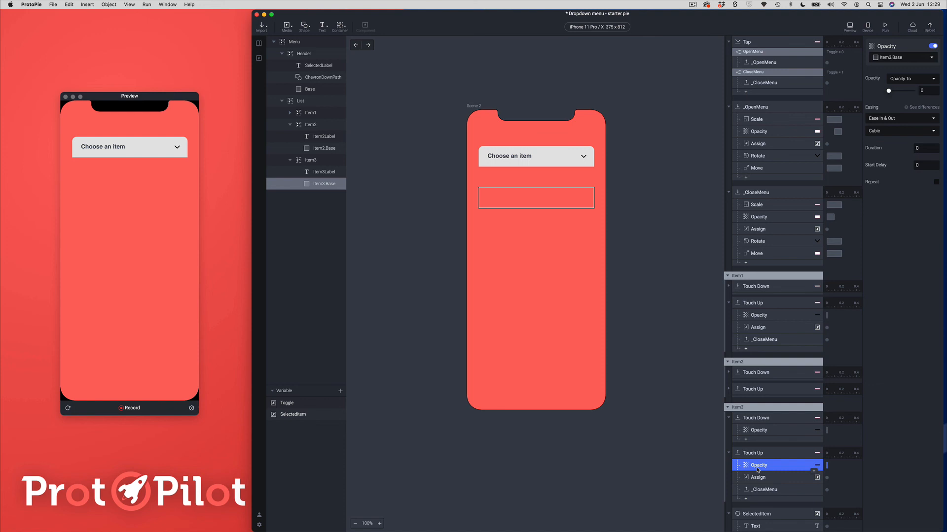
{"action": "left_click", "coordinate": [754, 477]}
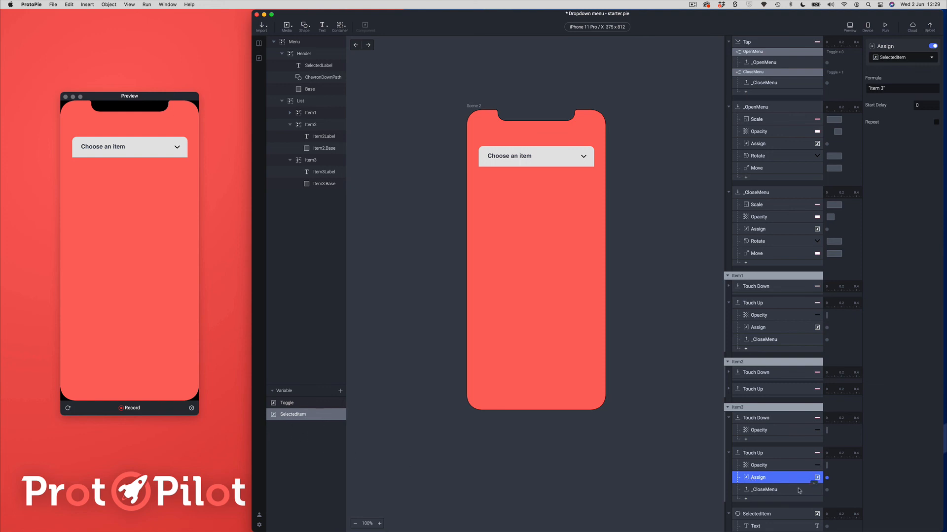
{"action": "left_click", "coordinate": [774, 491]}
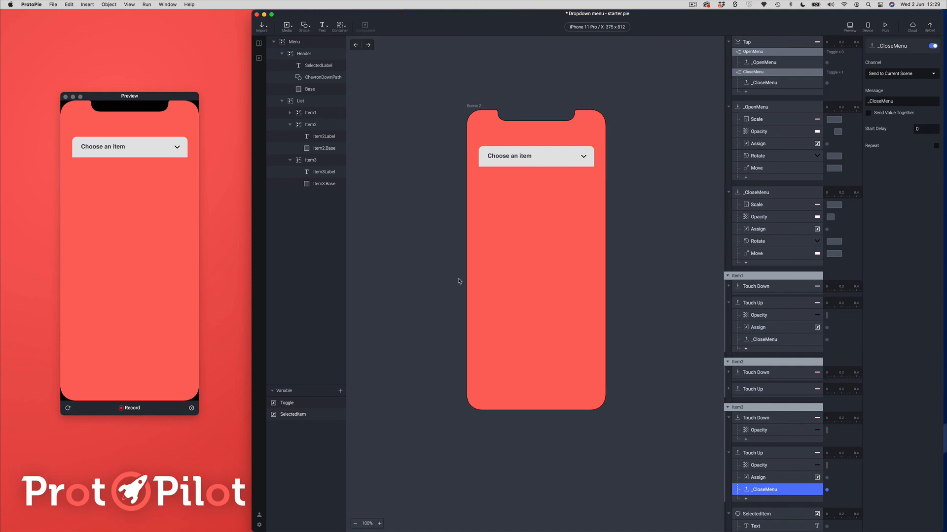
Step: Test the dropdown in the preview by opening it repeatedly and choosing Item 2, Item 3 and Item 2 again
{"action": "left_click", "coordinate": [157, 264]}
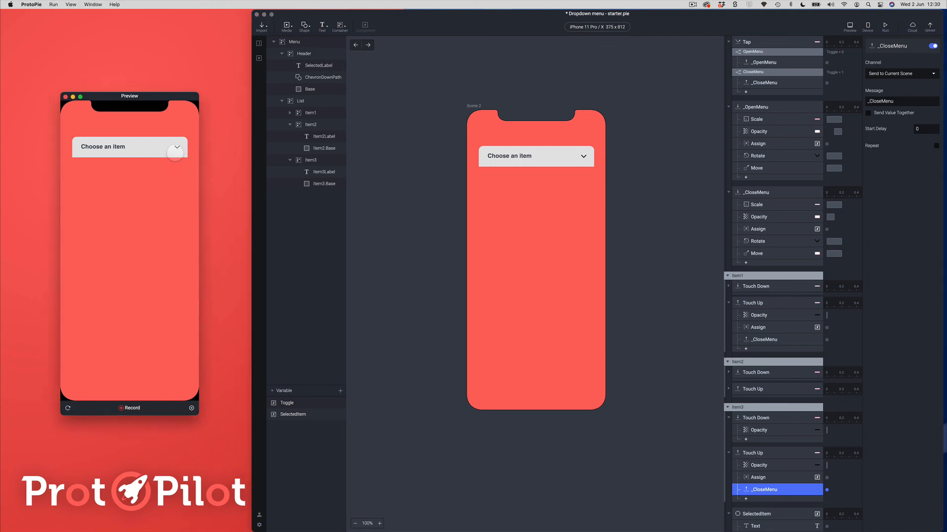
{"action": "left_click", "coordinate": [176, 148]}
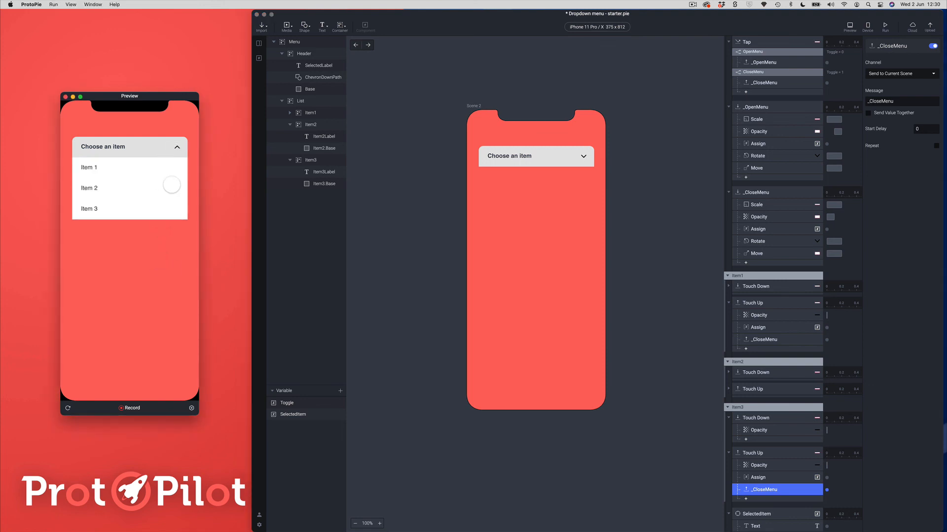
{"action": "left_click", "coordinate": [90, 188]}
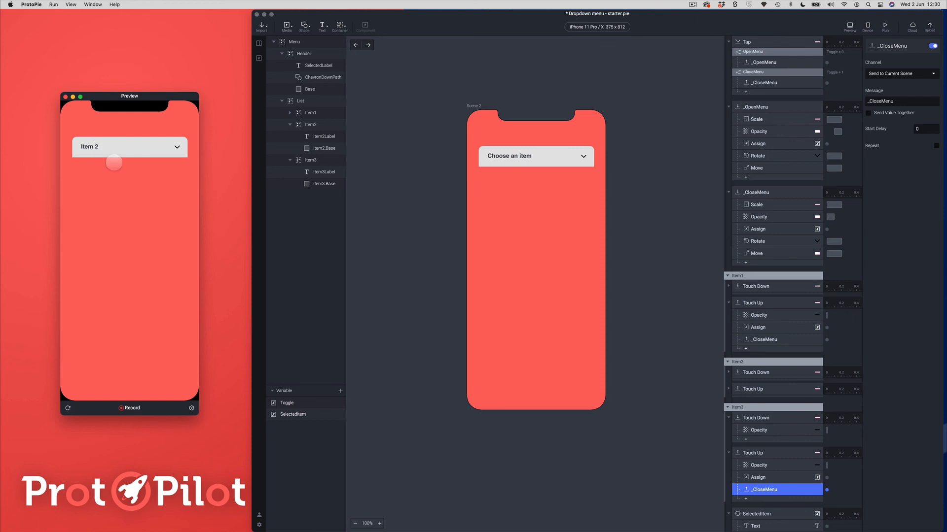
{"action": "left_click", "coordinate": [133, 149]}
{"action": "left_click", "coordinate": [98, 209]}
{"action": "left_click", "coordinate": [101, 149]}
{"action": "left_click", "coordinate": [101, 188]}
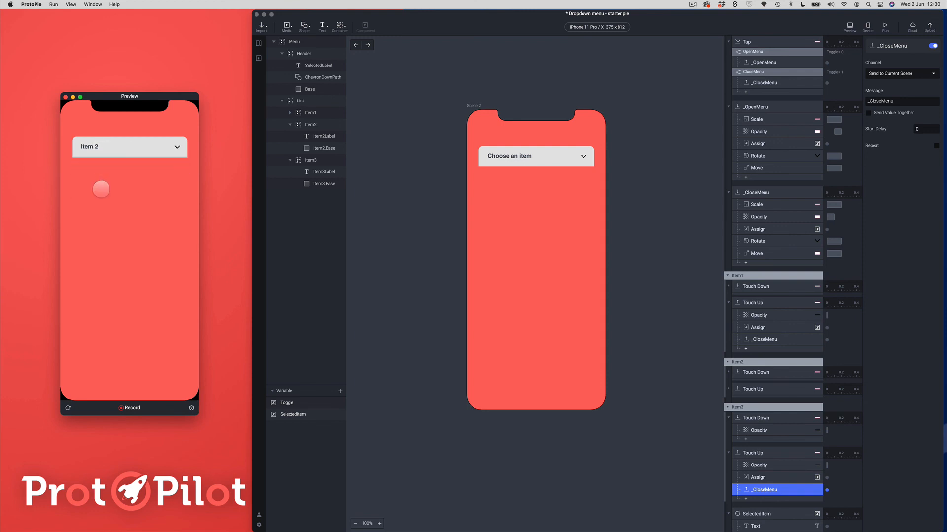